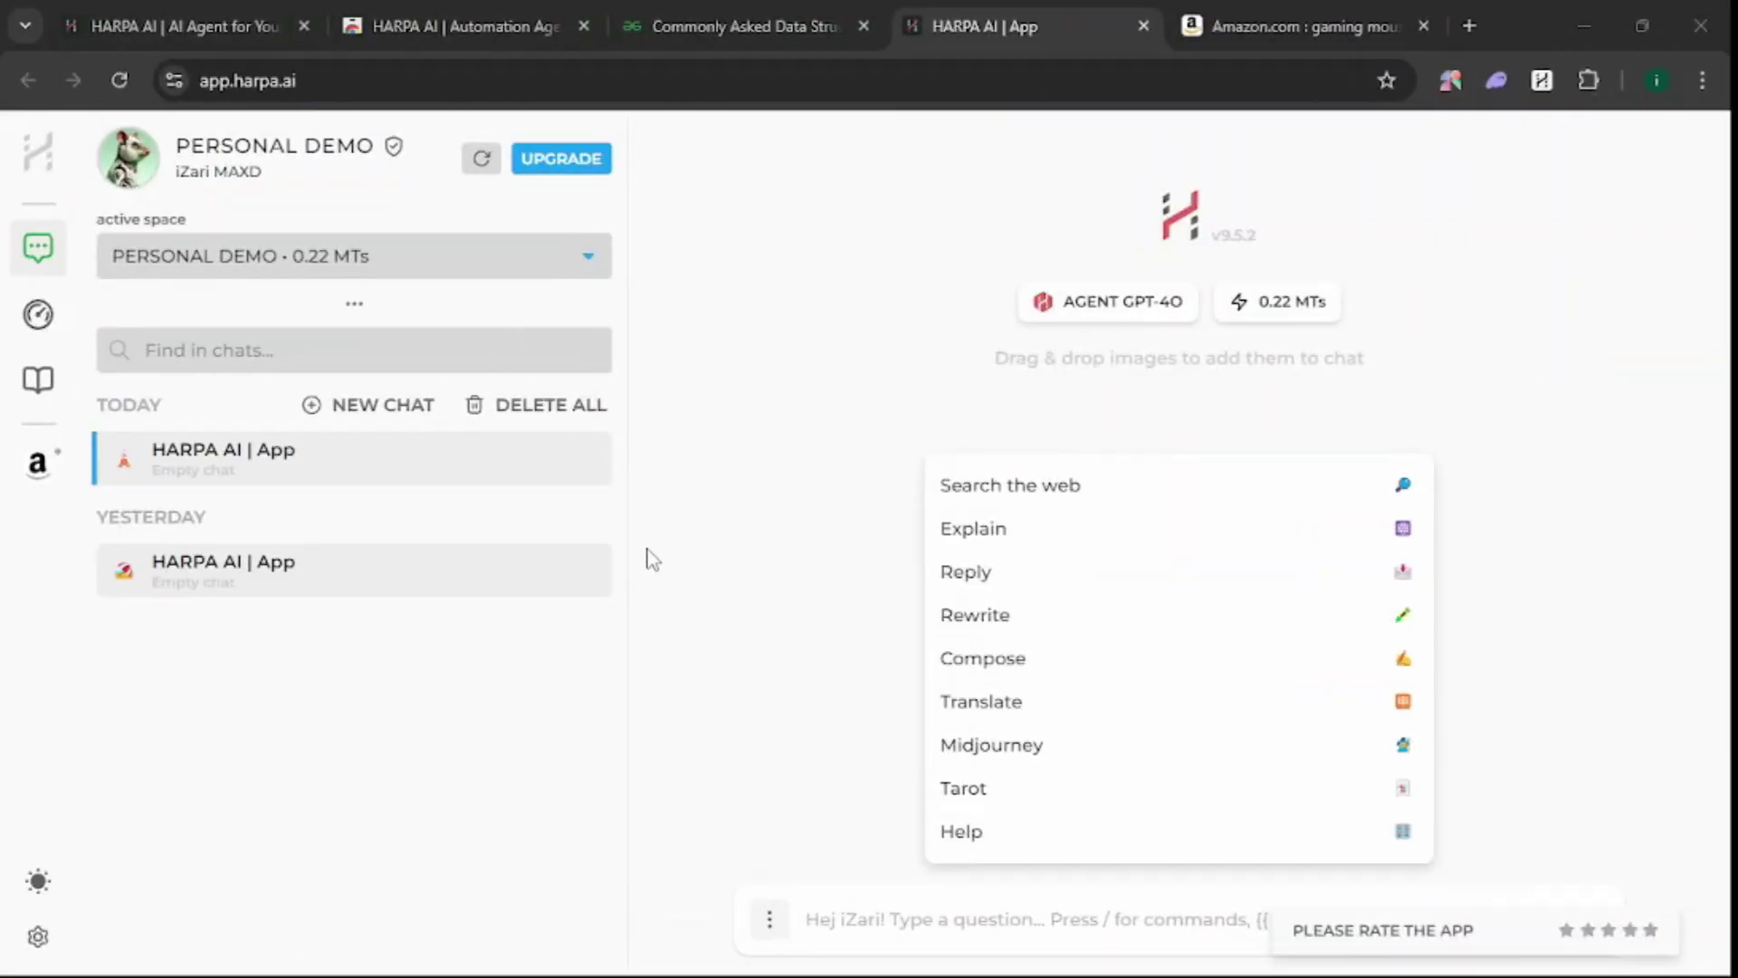
- Review the automations overview, the Amazon gaming mouse price monitor and the events journal
left_click(38, 317)
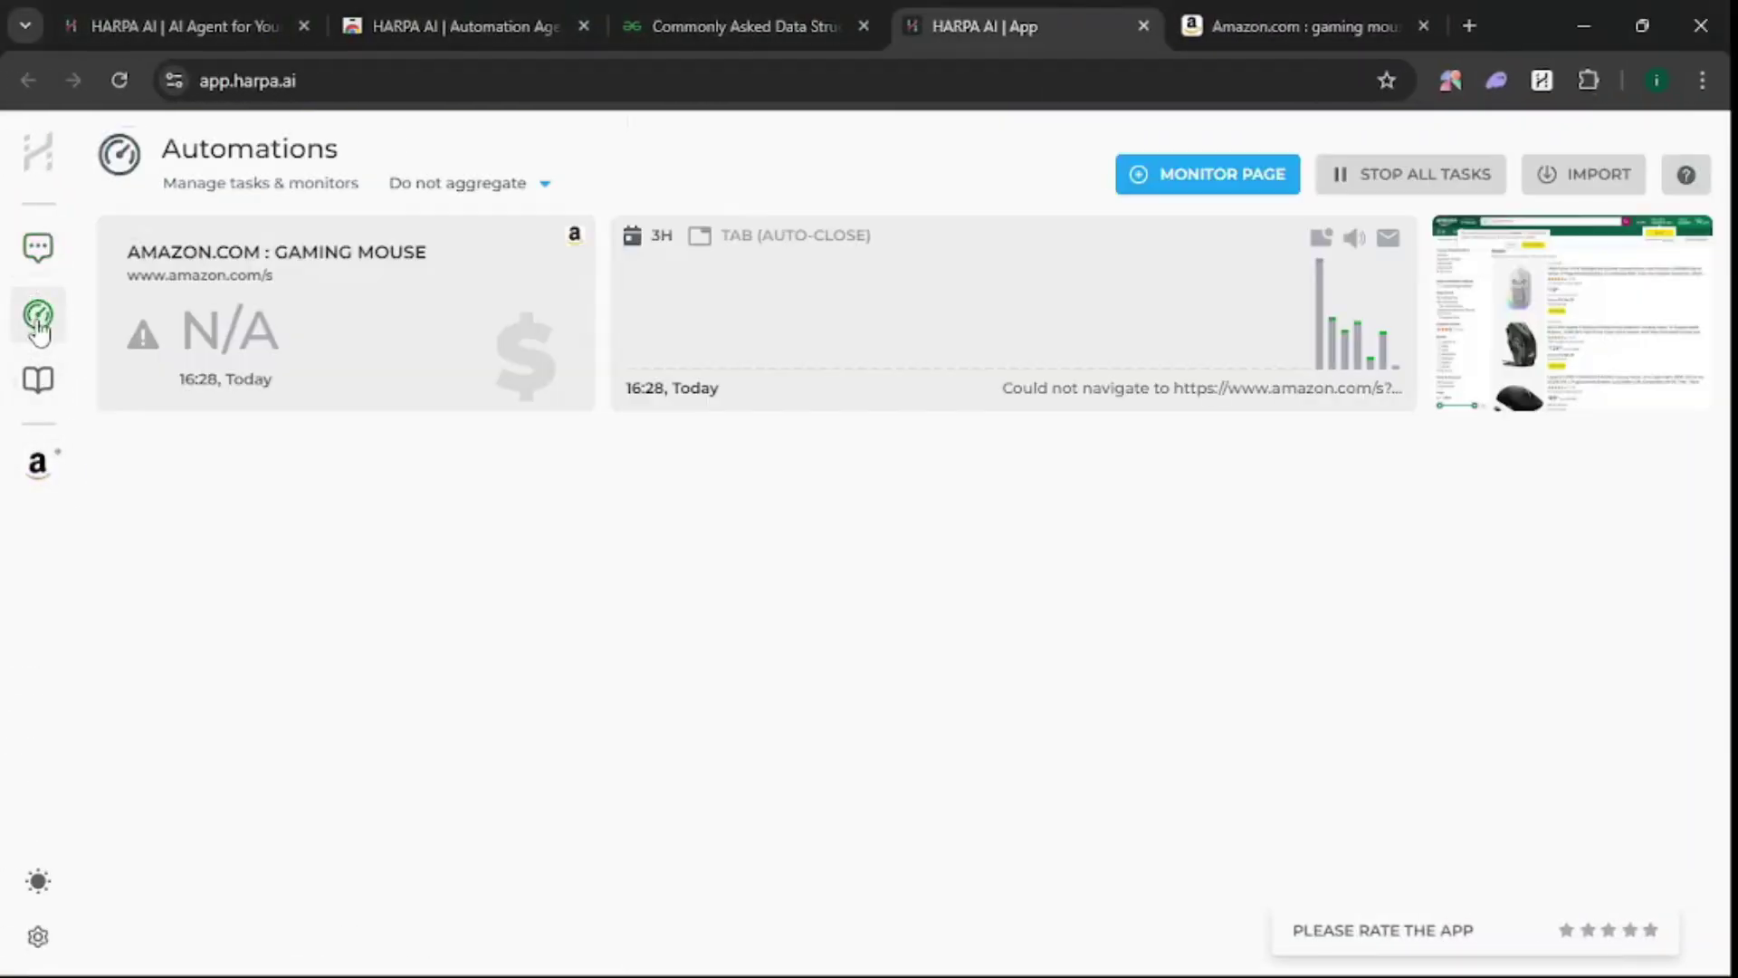
left_click(38, 466)
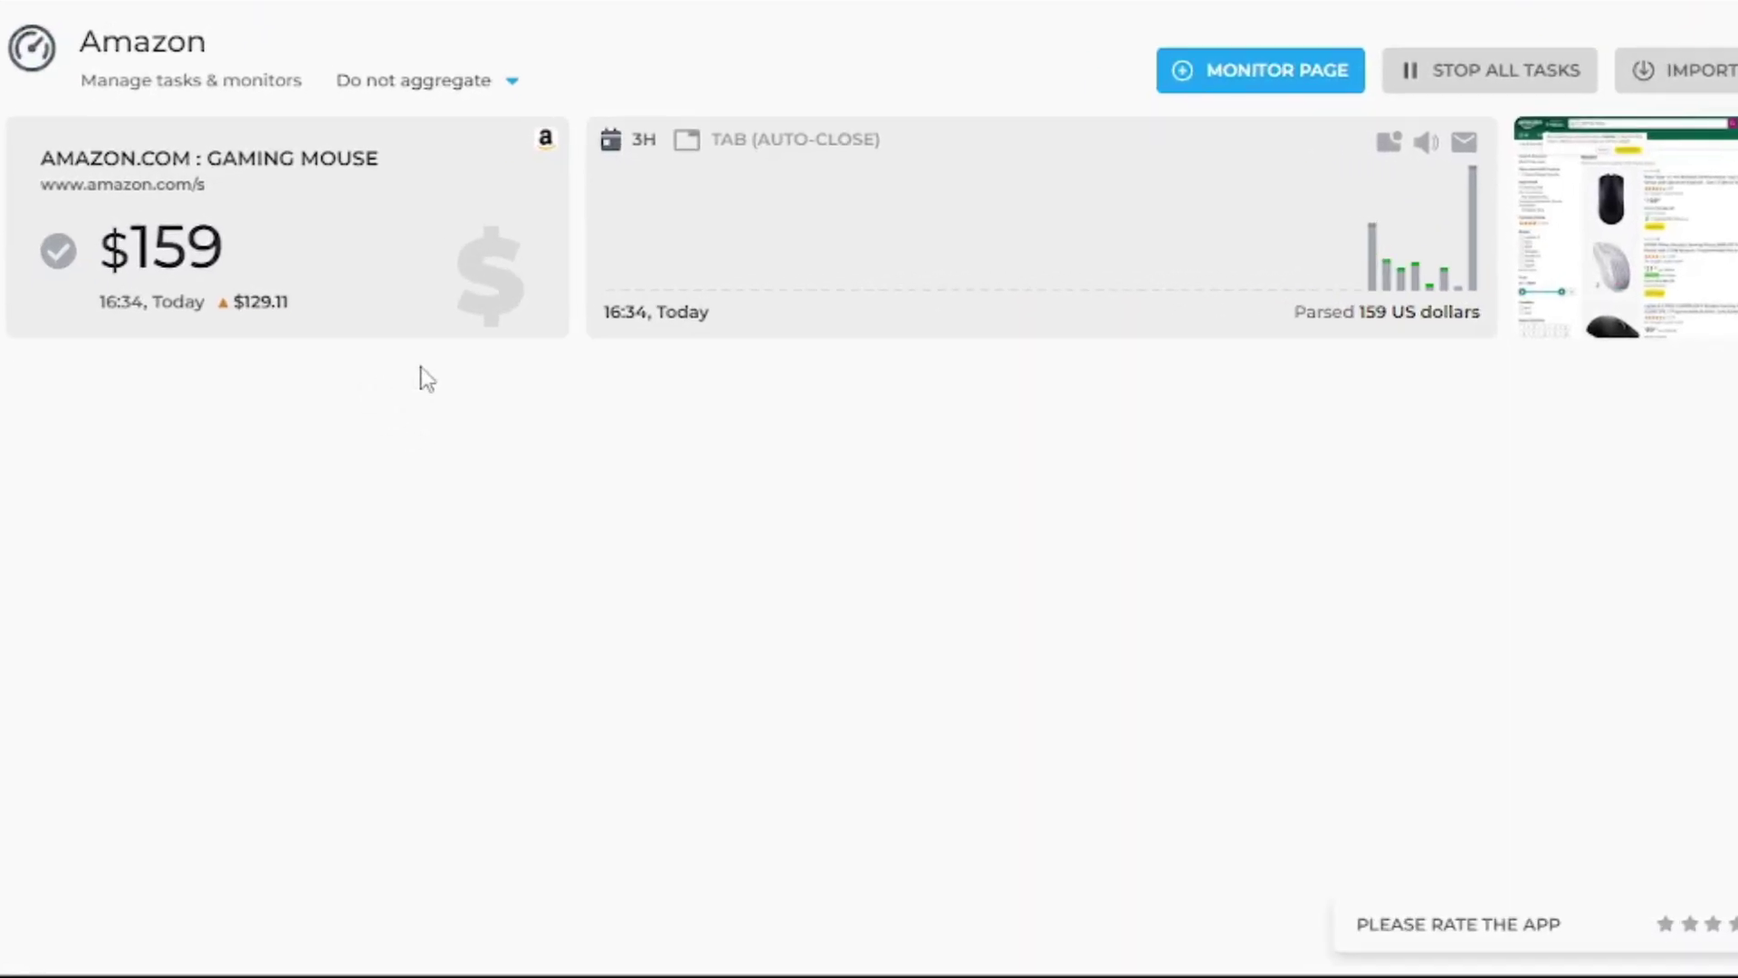
mouse_move(383, 307)
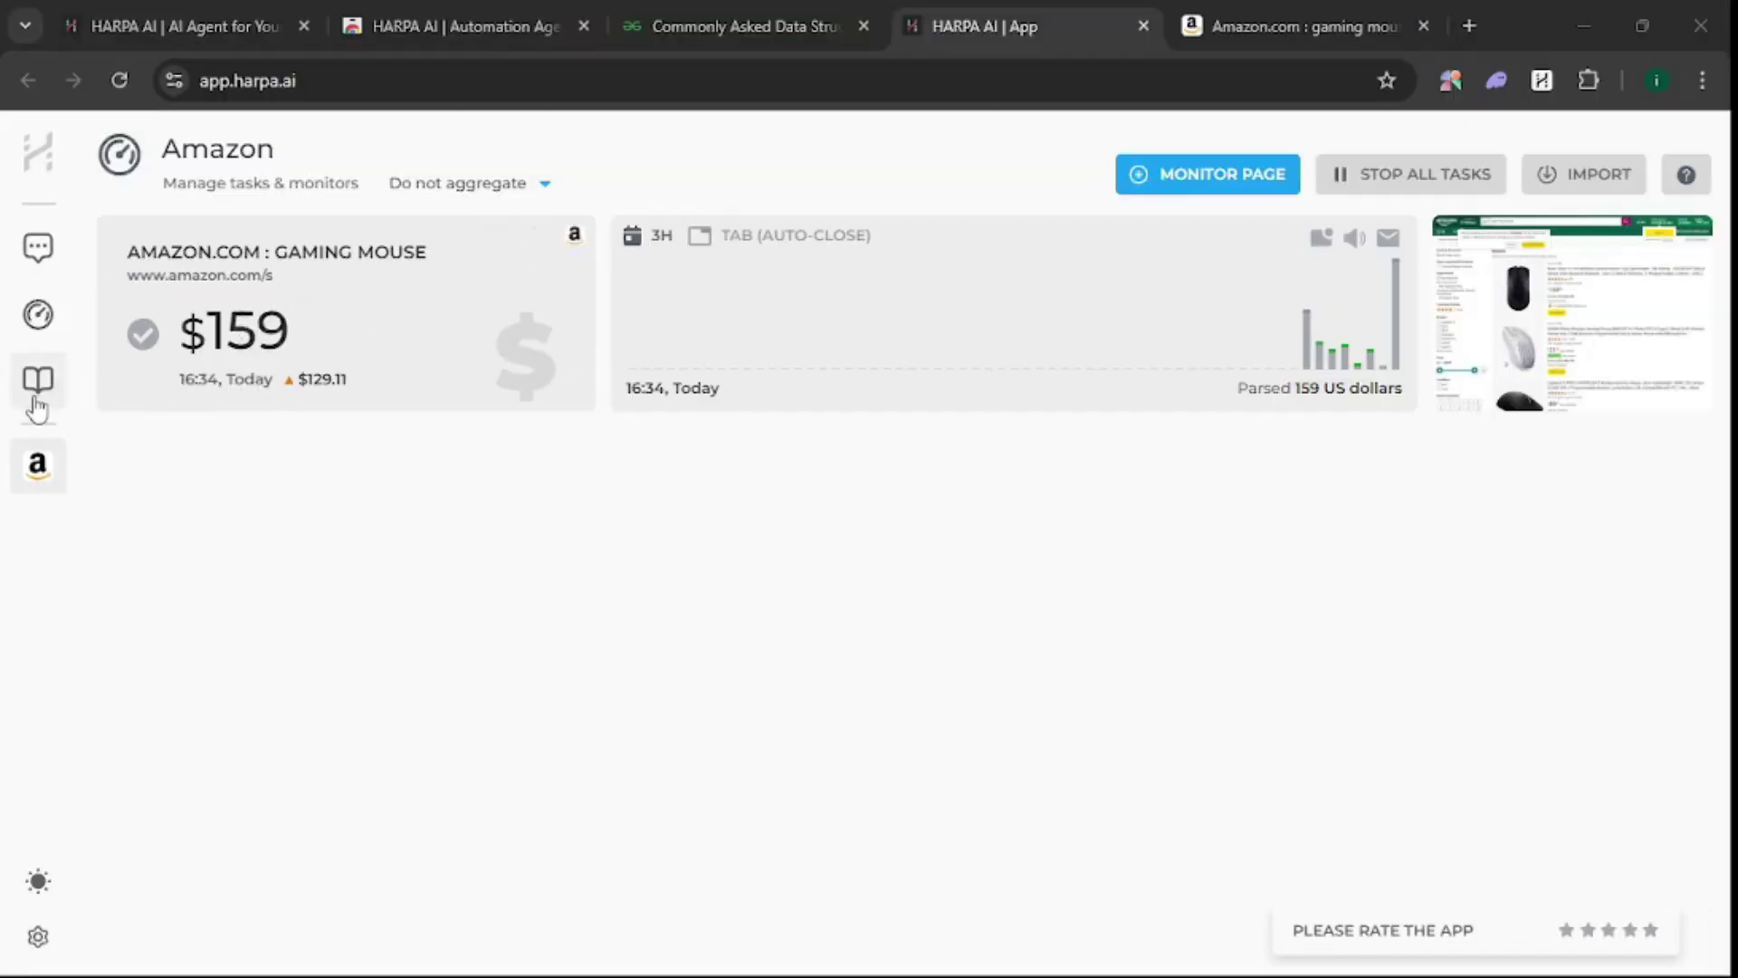
left_click(39, 385)
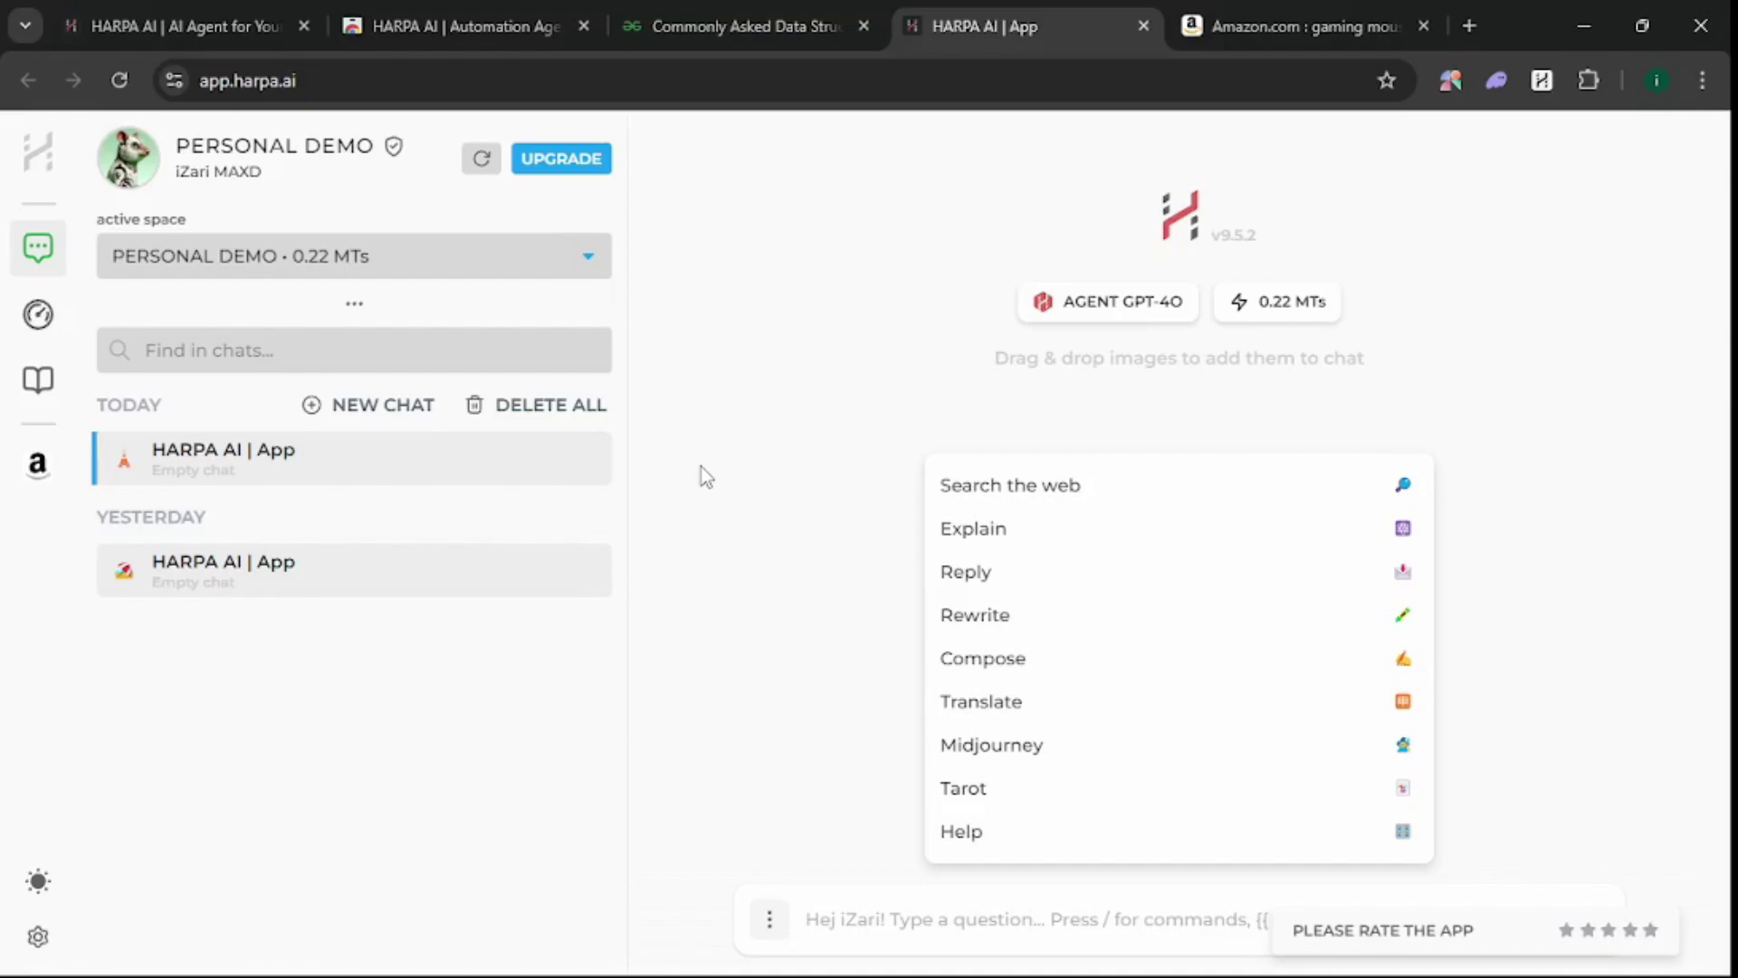
- Switch to the harpa.ai landing page and scroll through its feature sections
left_click(223, 27)
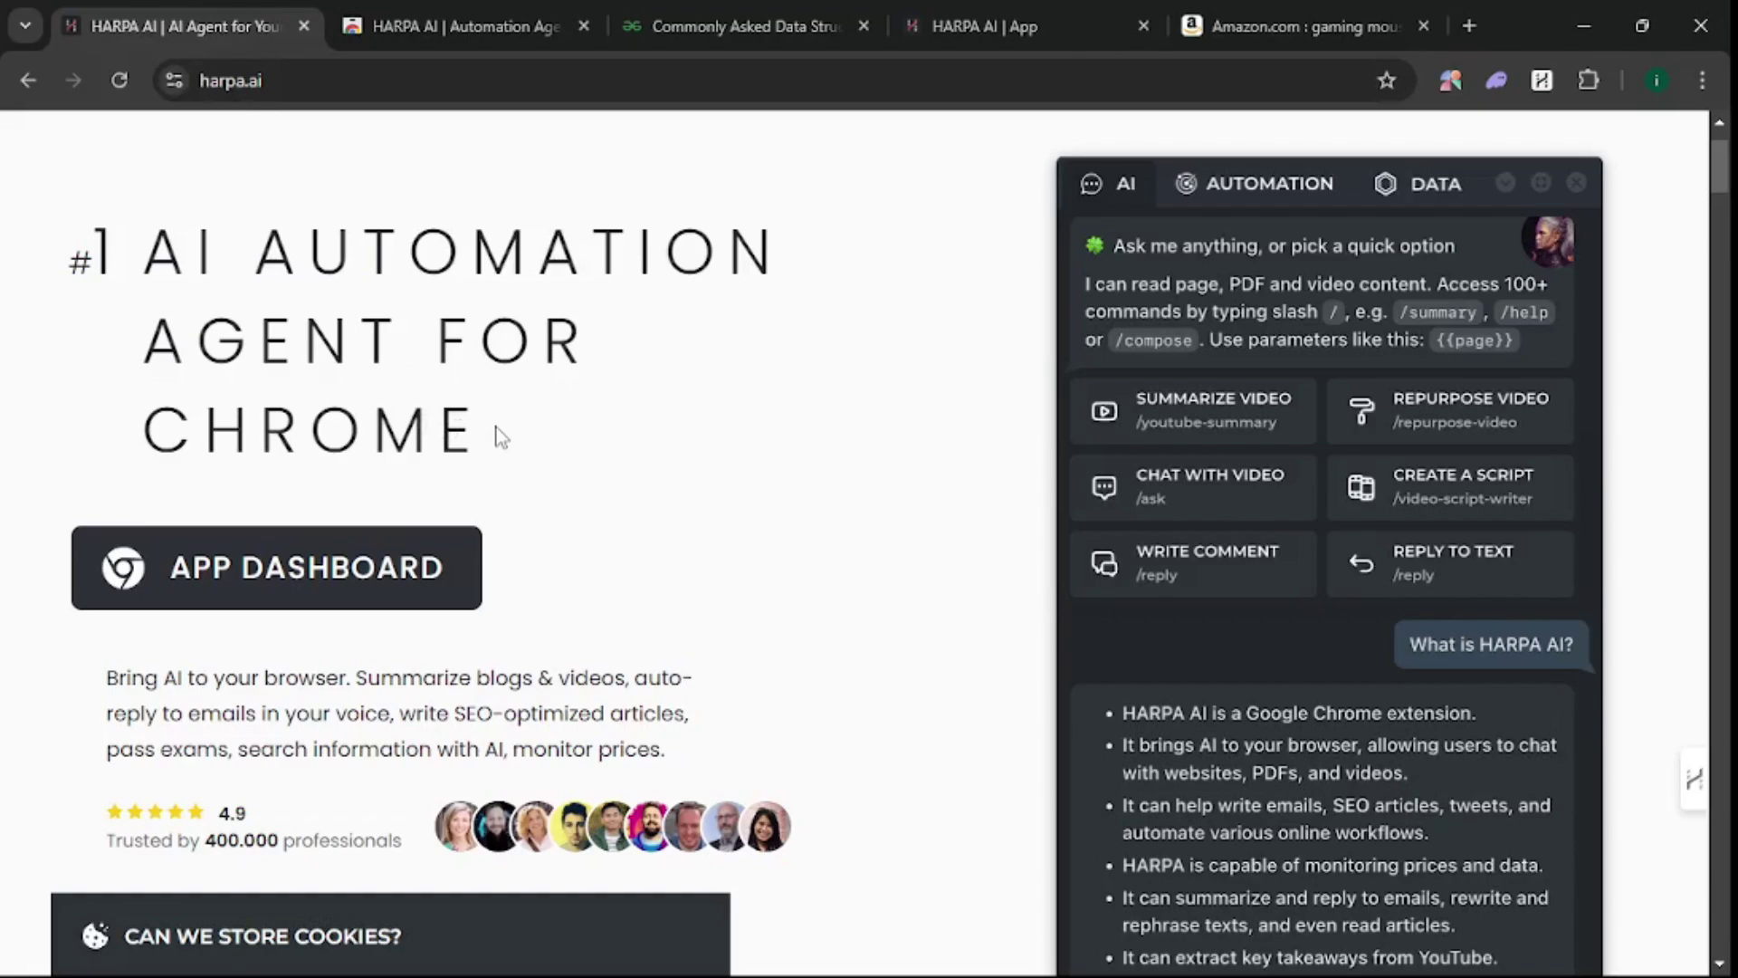
scroll(514, 471, "up", 1)
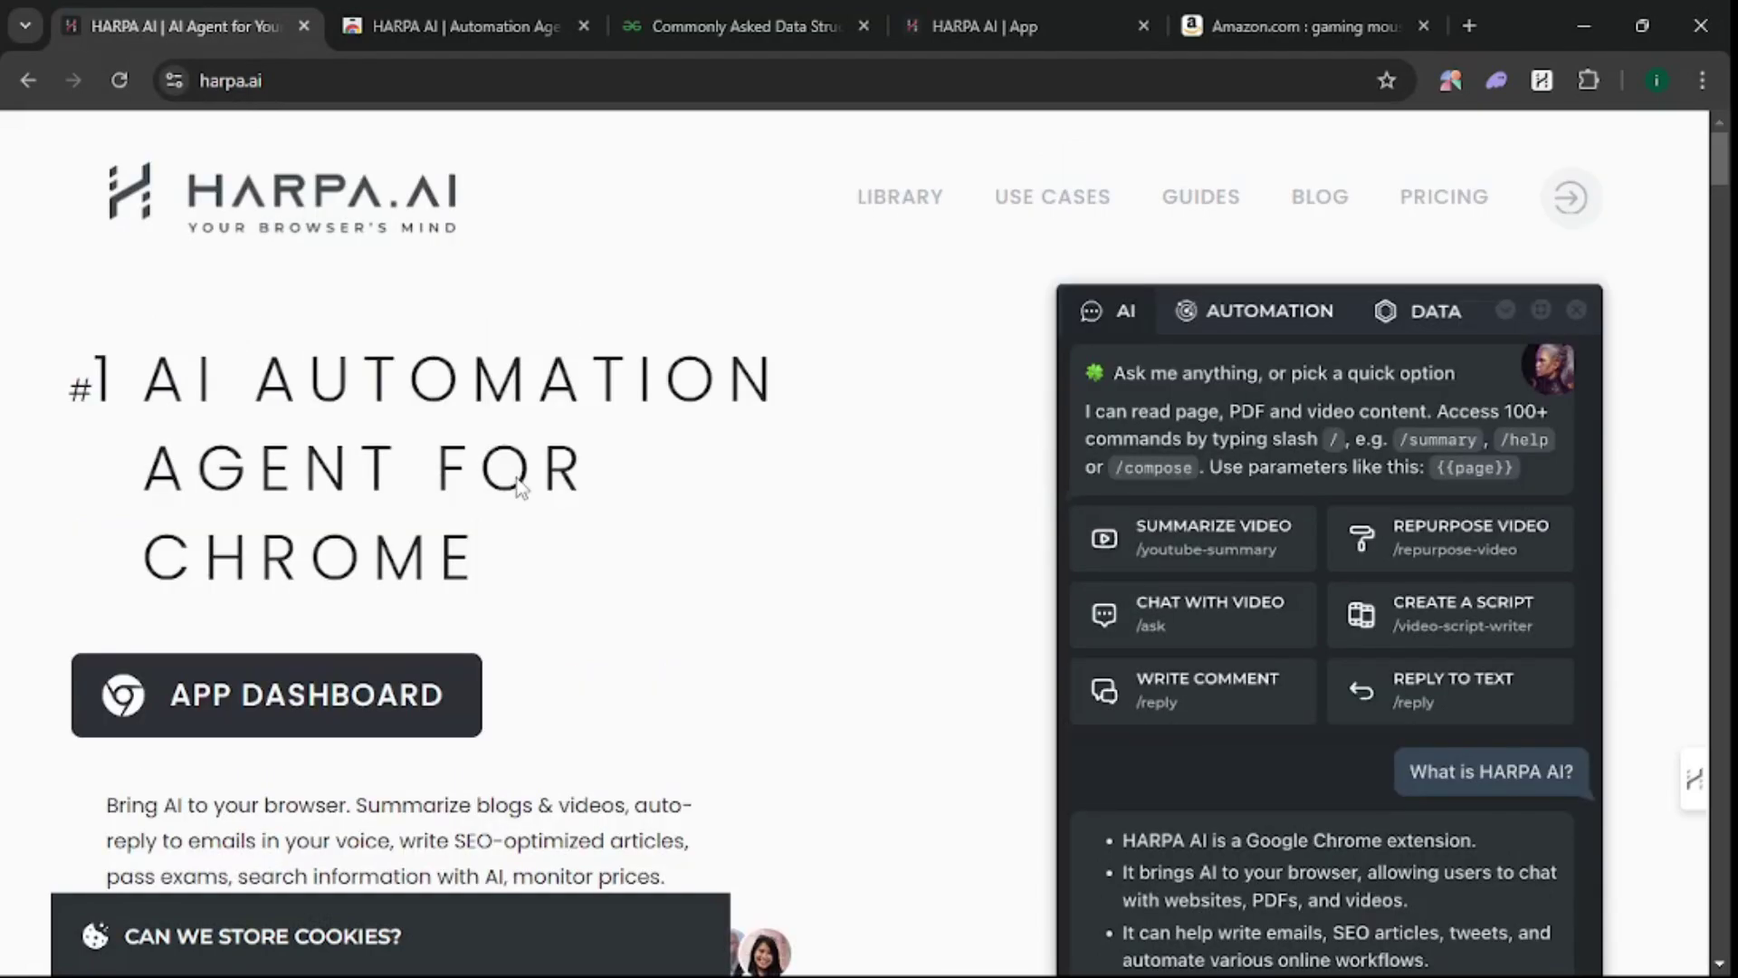
scroll(523, 489, "down", 15)
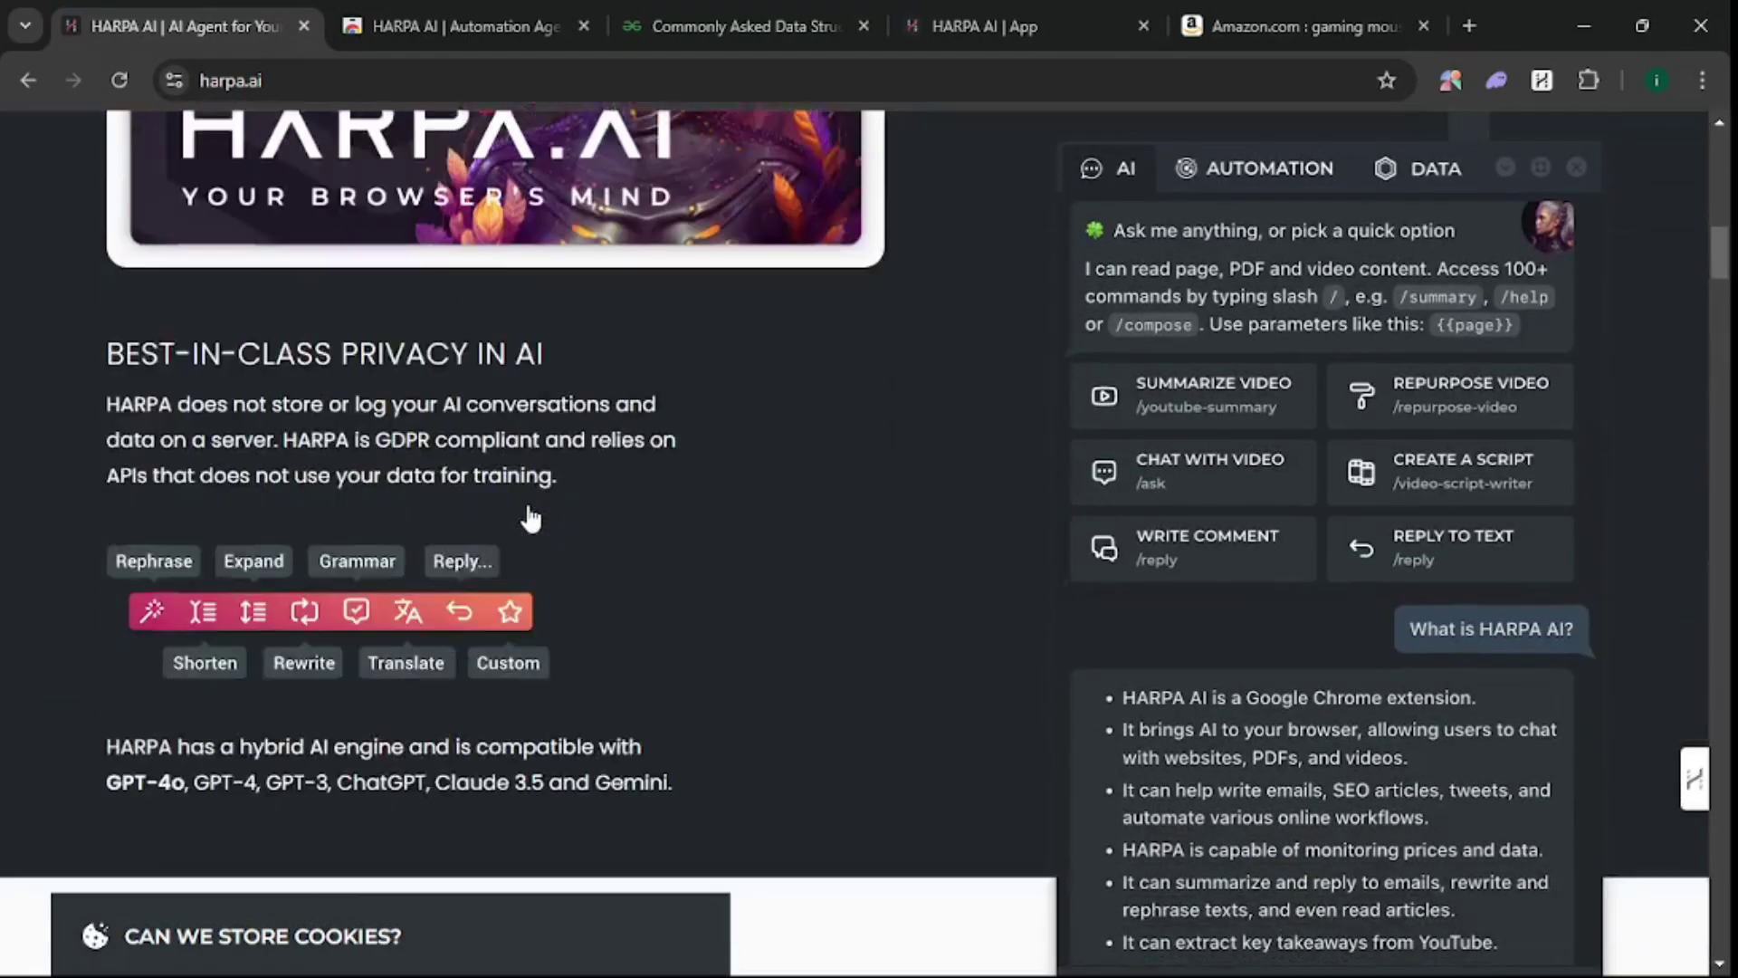
scroll(532, 518, "down", 4)
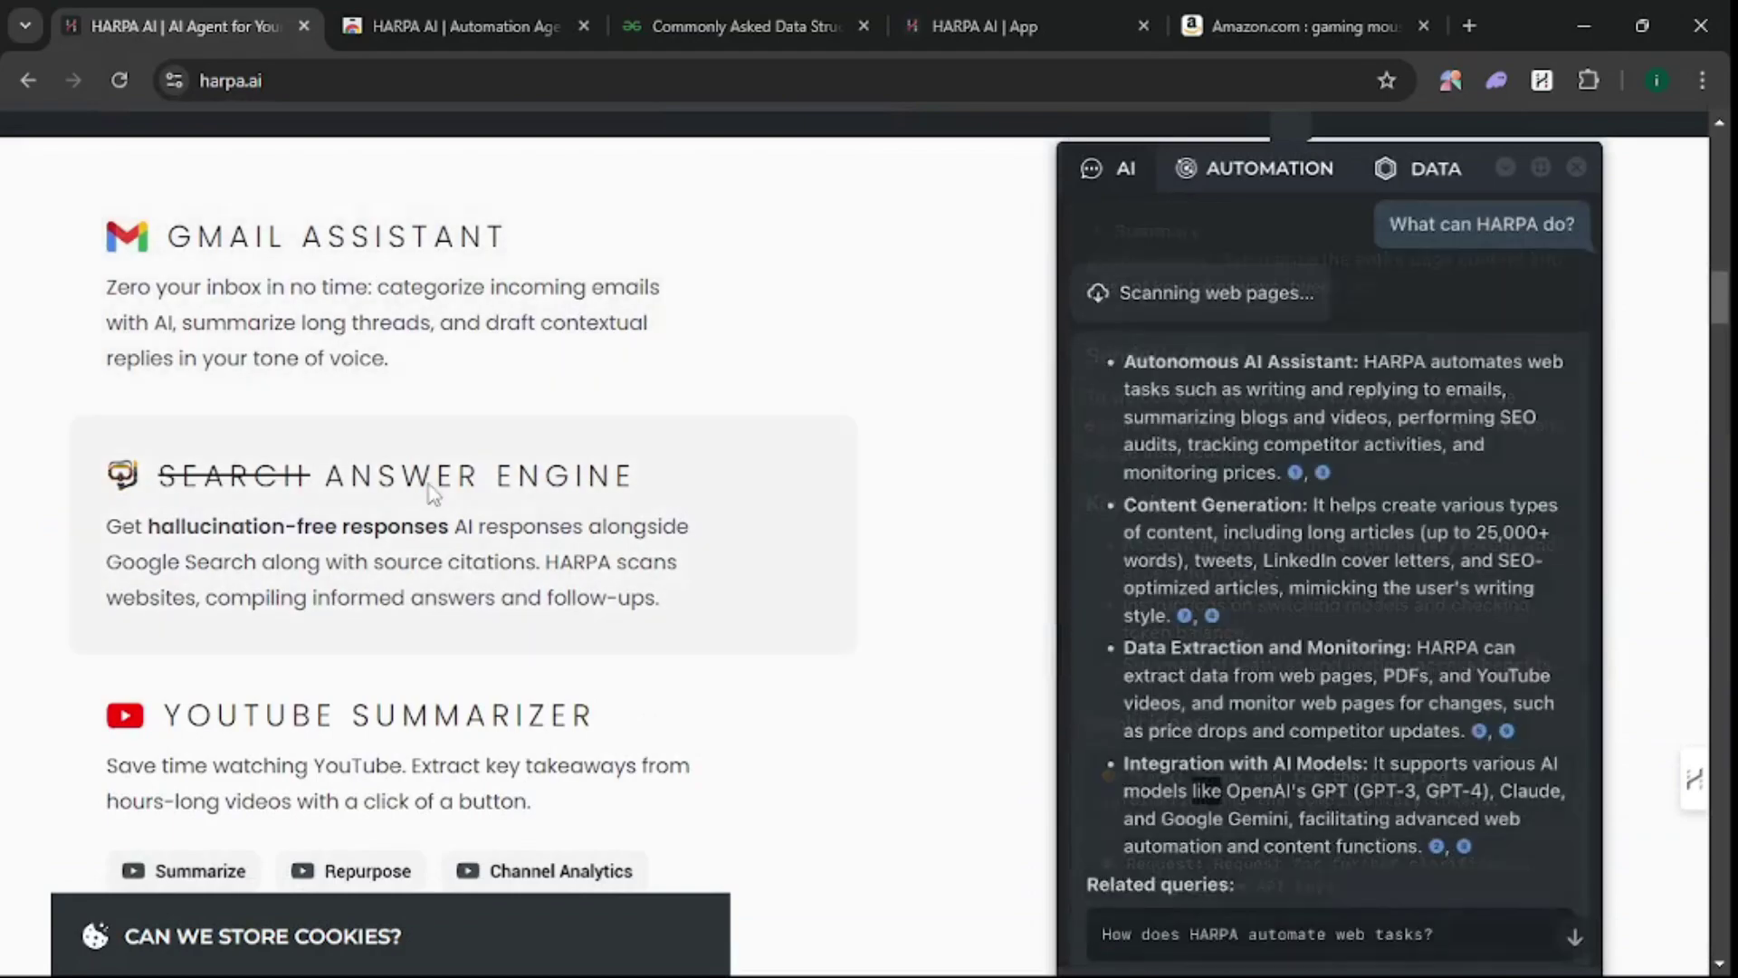
scroll(435, 493, "down", 3)
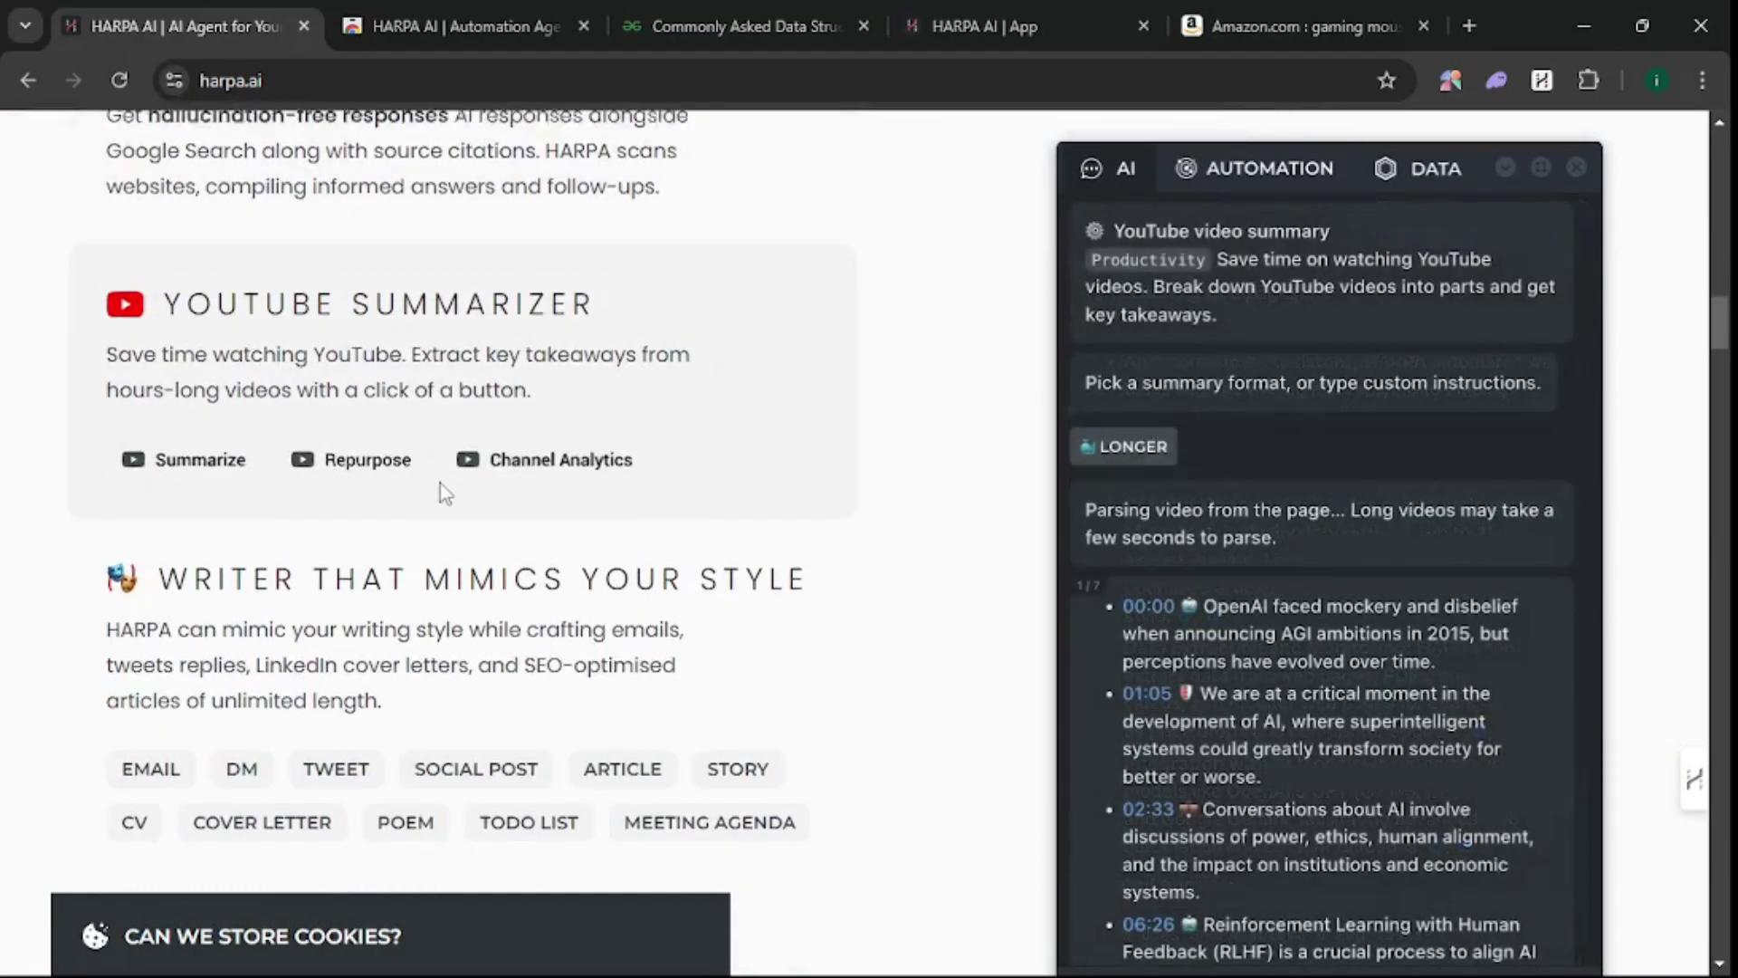
scroll(345, 584, "up", 1)
scroll(346, 577, "down", 7)
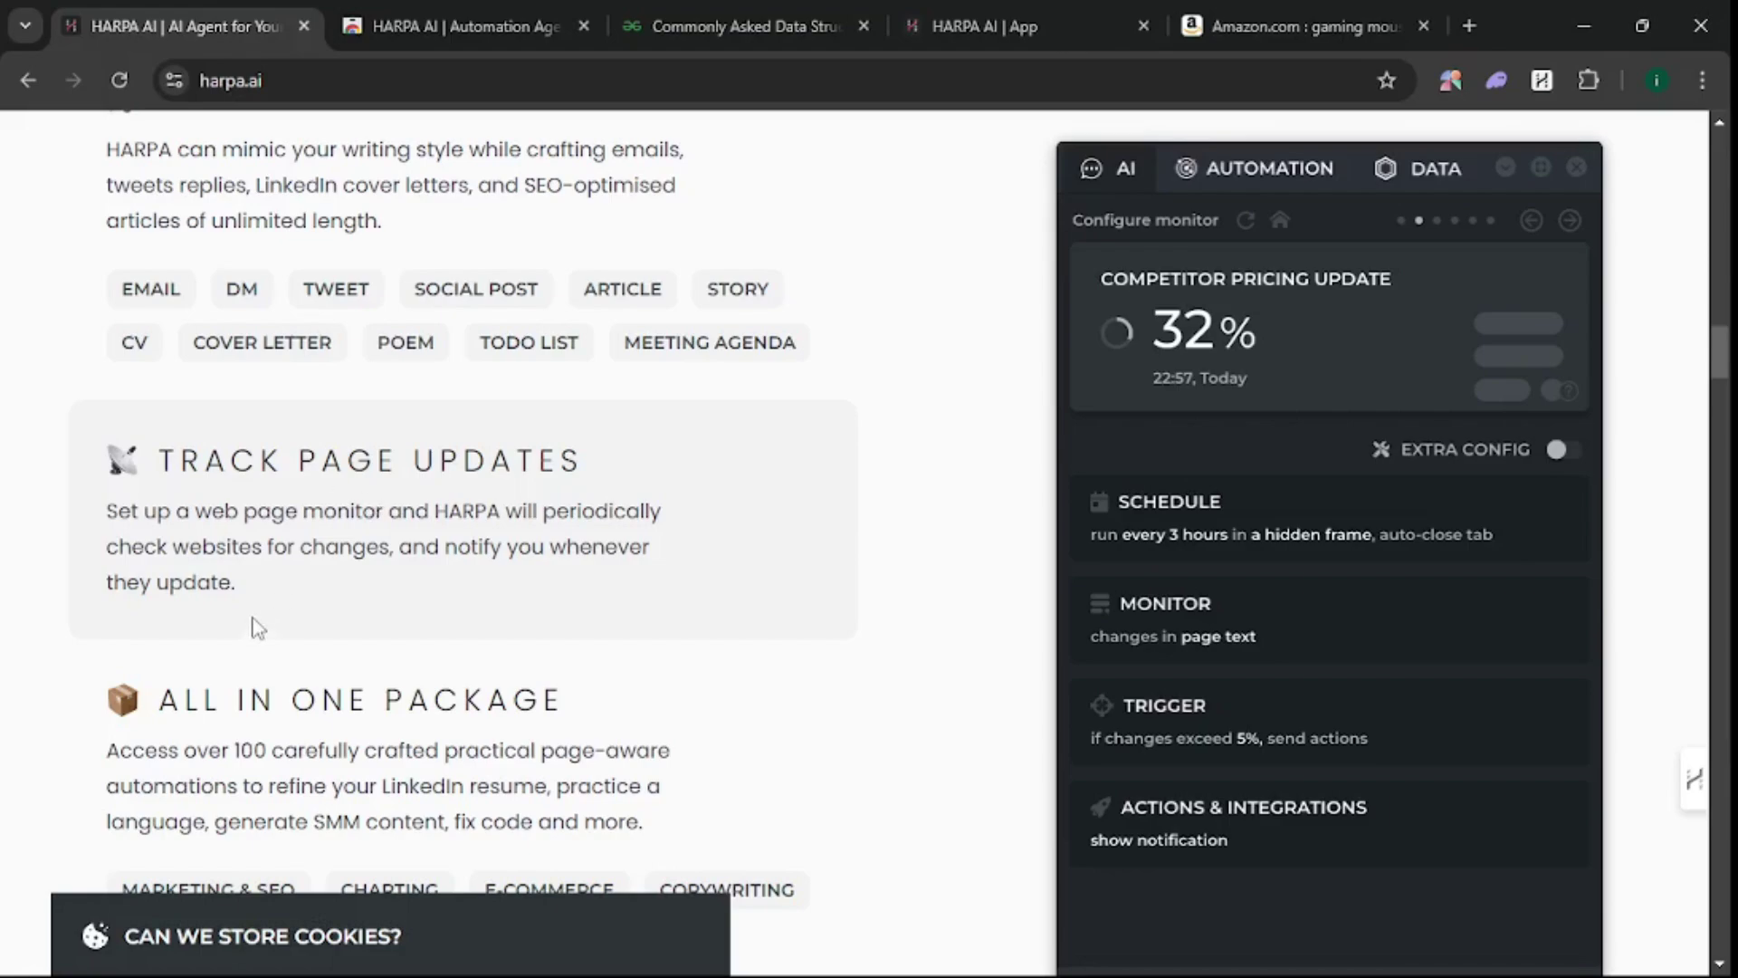
scroll(312, 688, "up", 7)
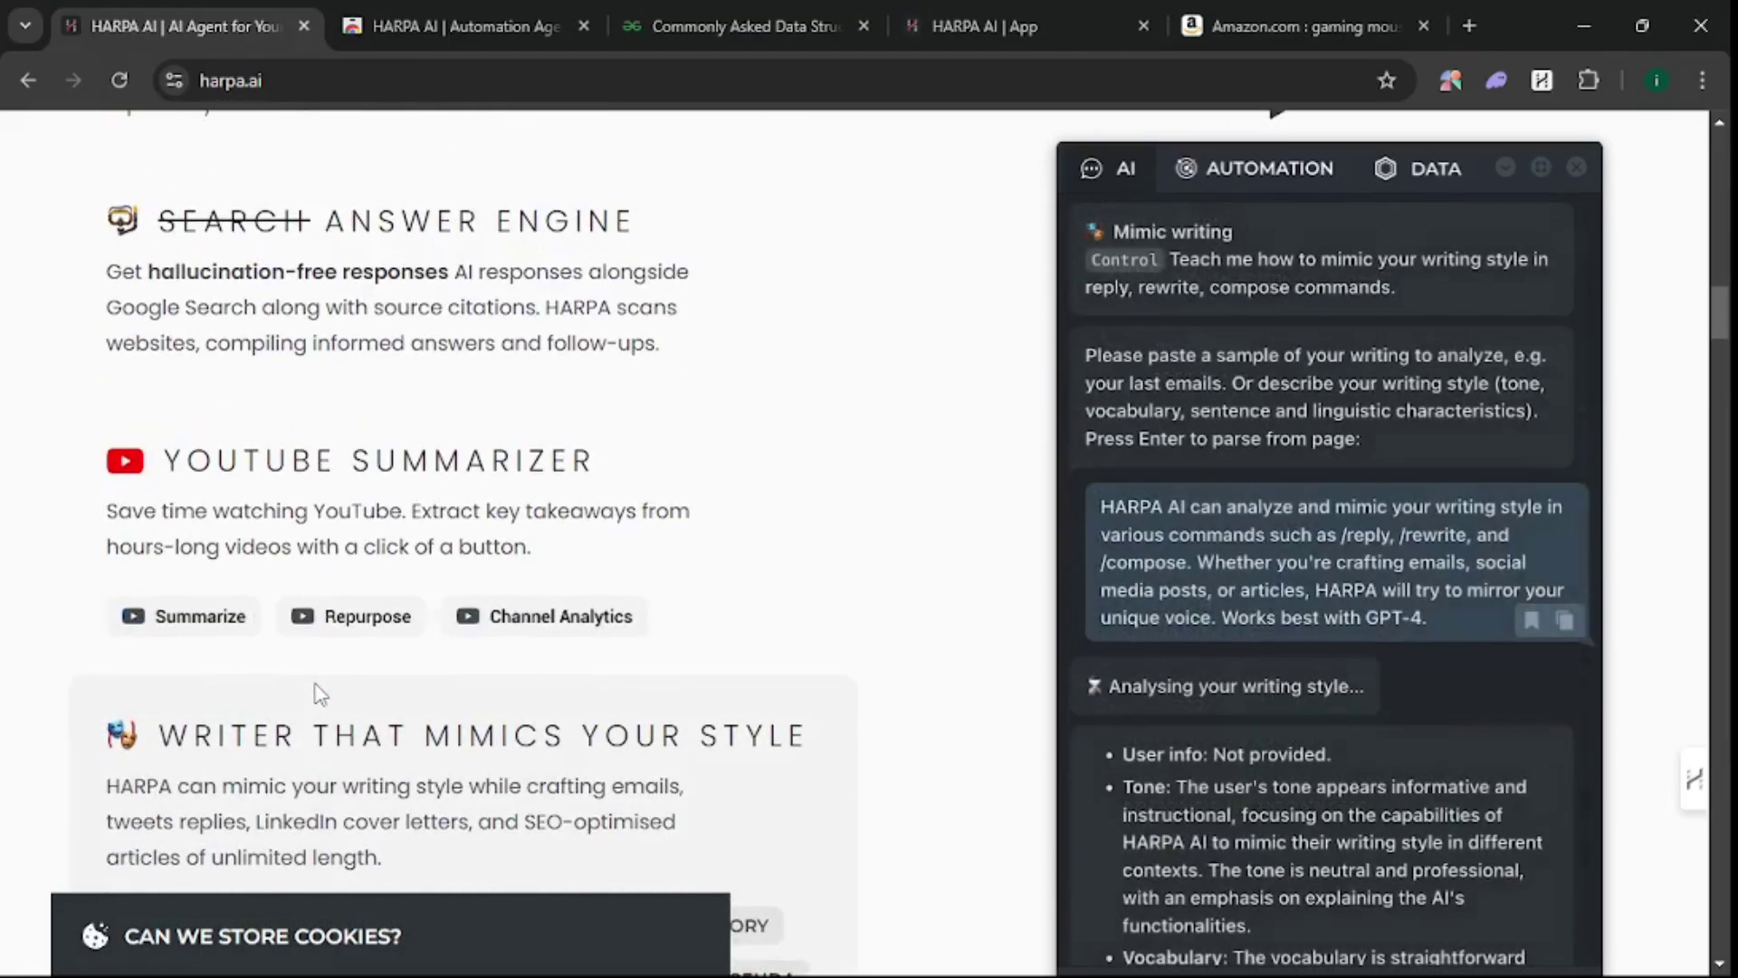
scroll(319, 694, "up", 20)
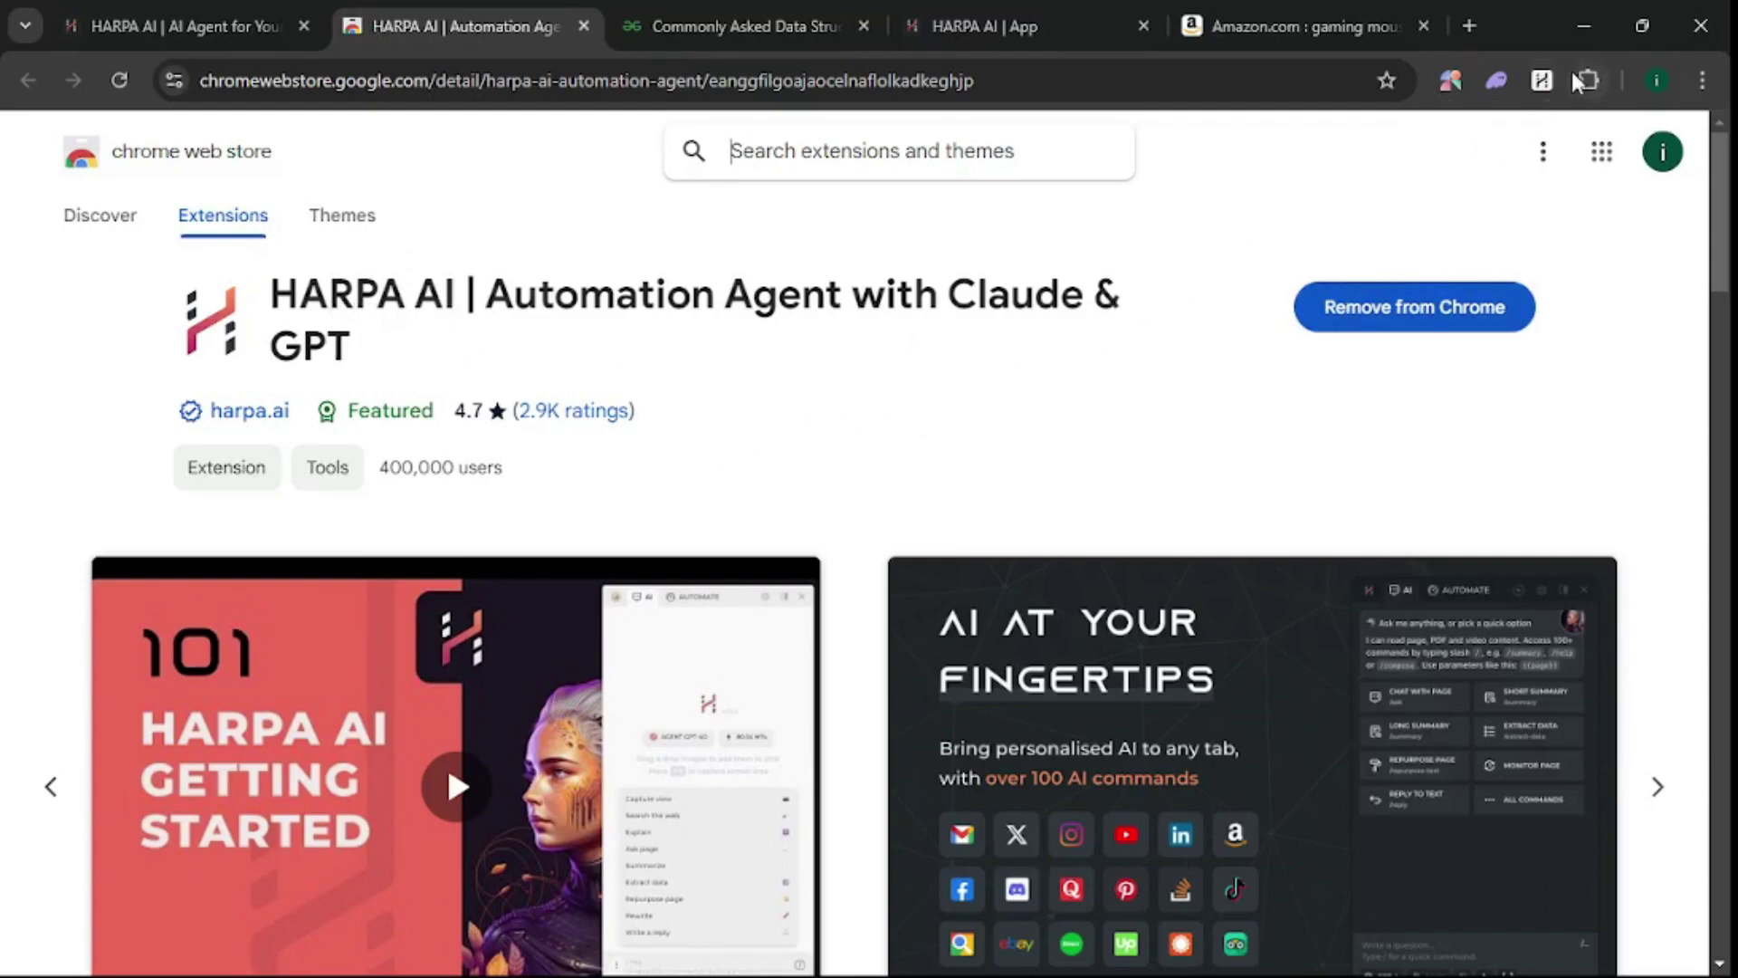
- Open the ASUS ROG Spatha X listing from the Amazon gaming mouse results with HARPA's panel (Alt+A) beside it
left_click(1542, 80)
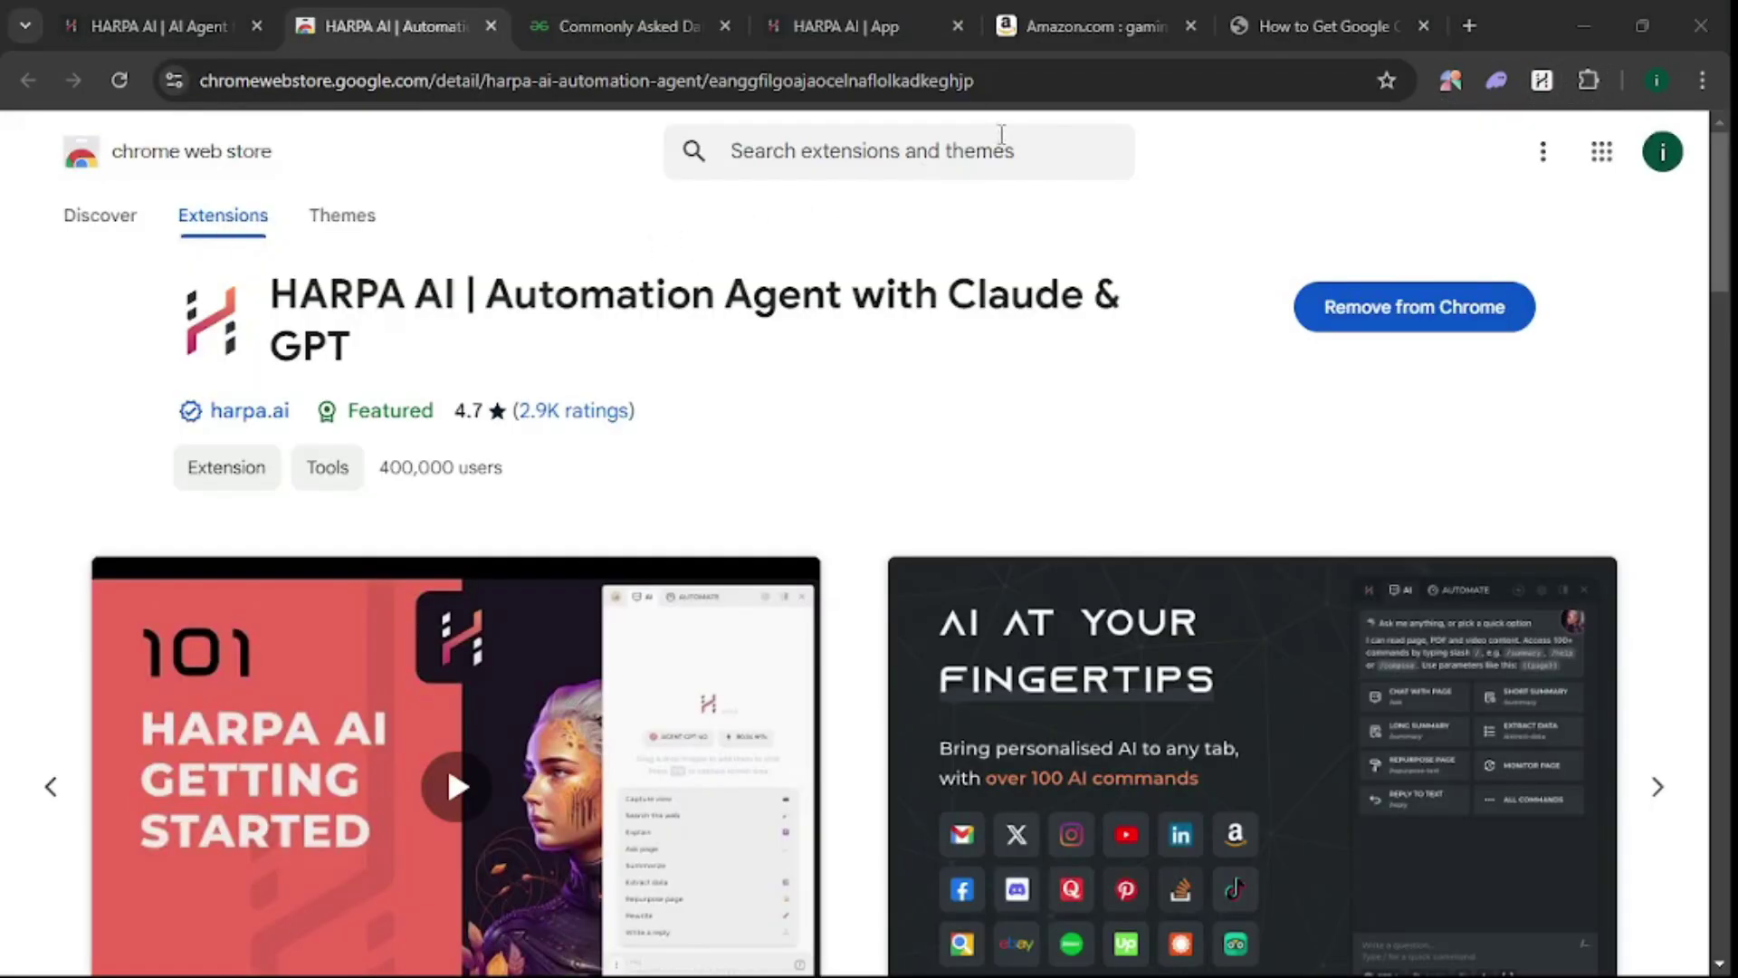
left_click(1086, 25)
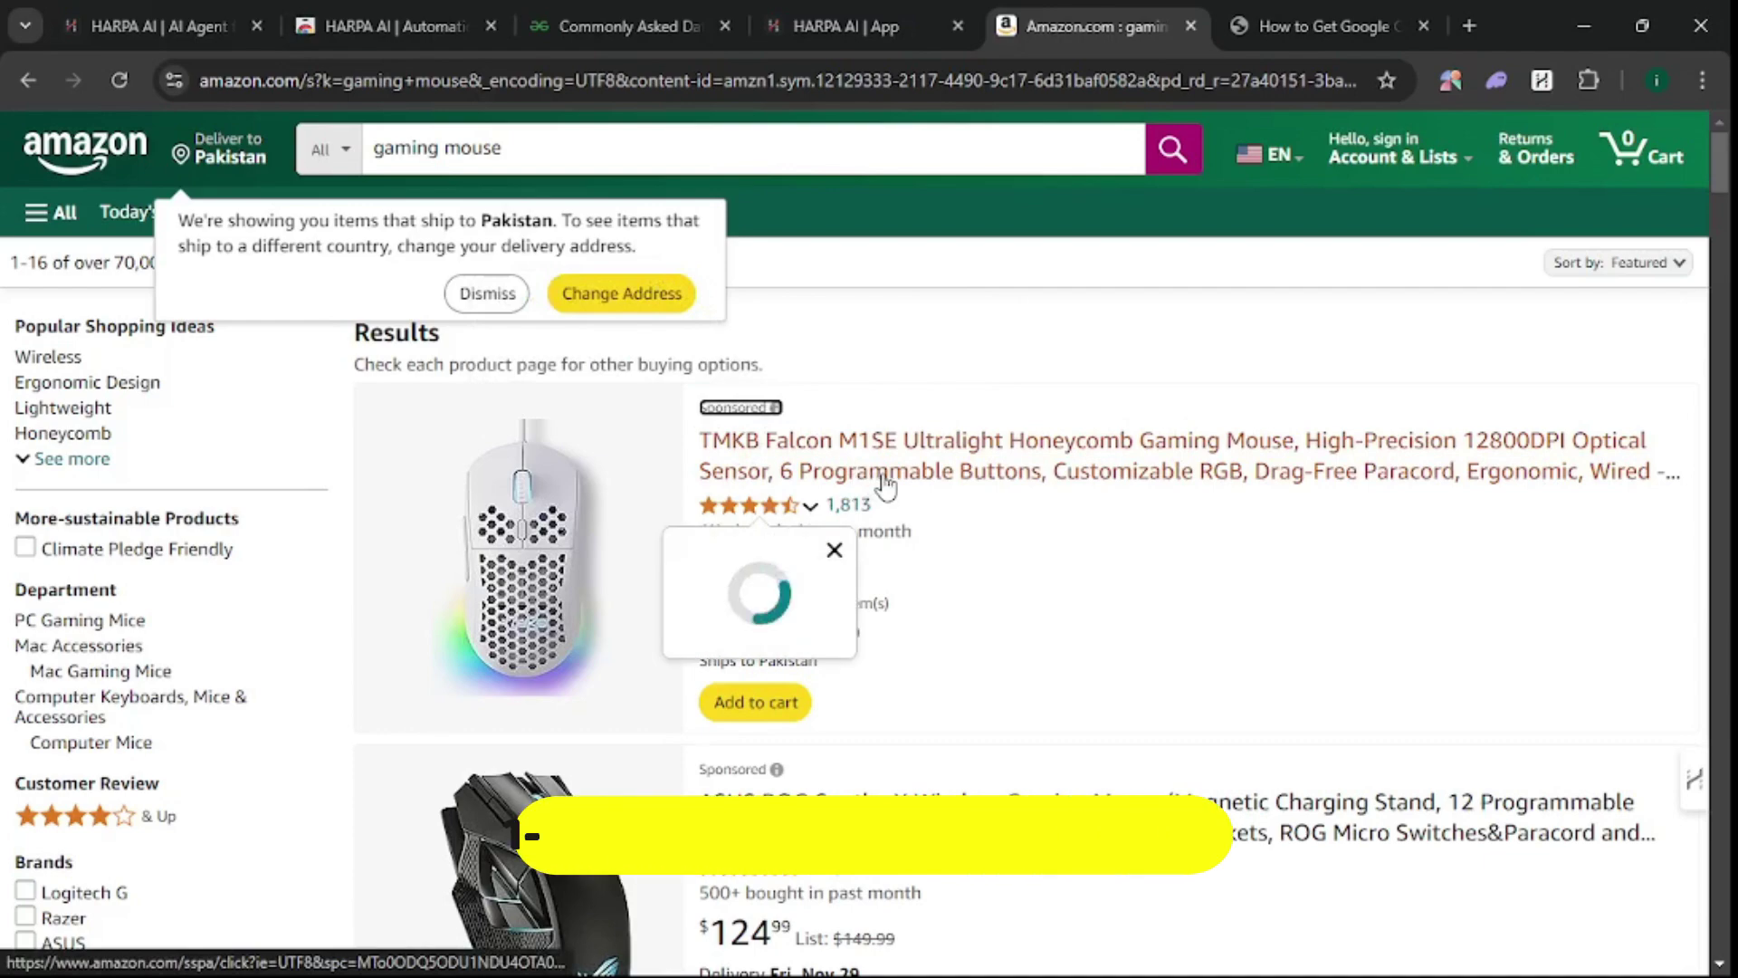
scroll(965, 587, "down", 5)
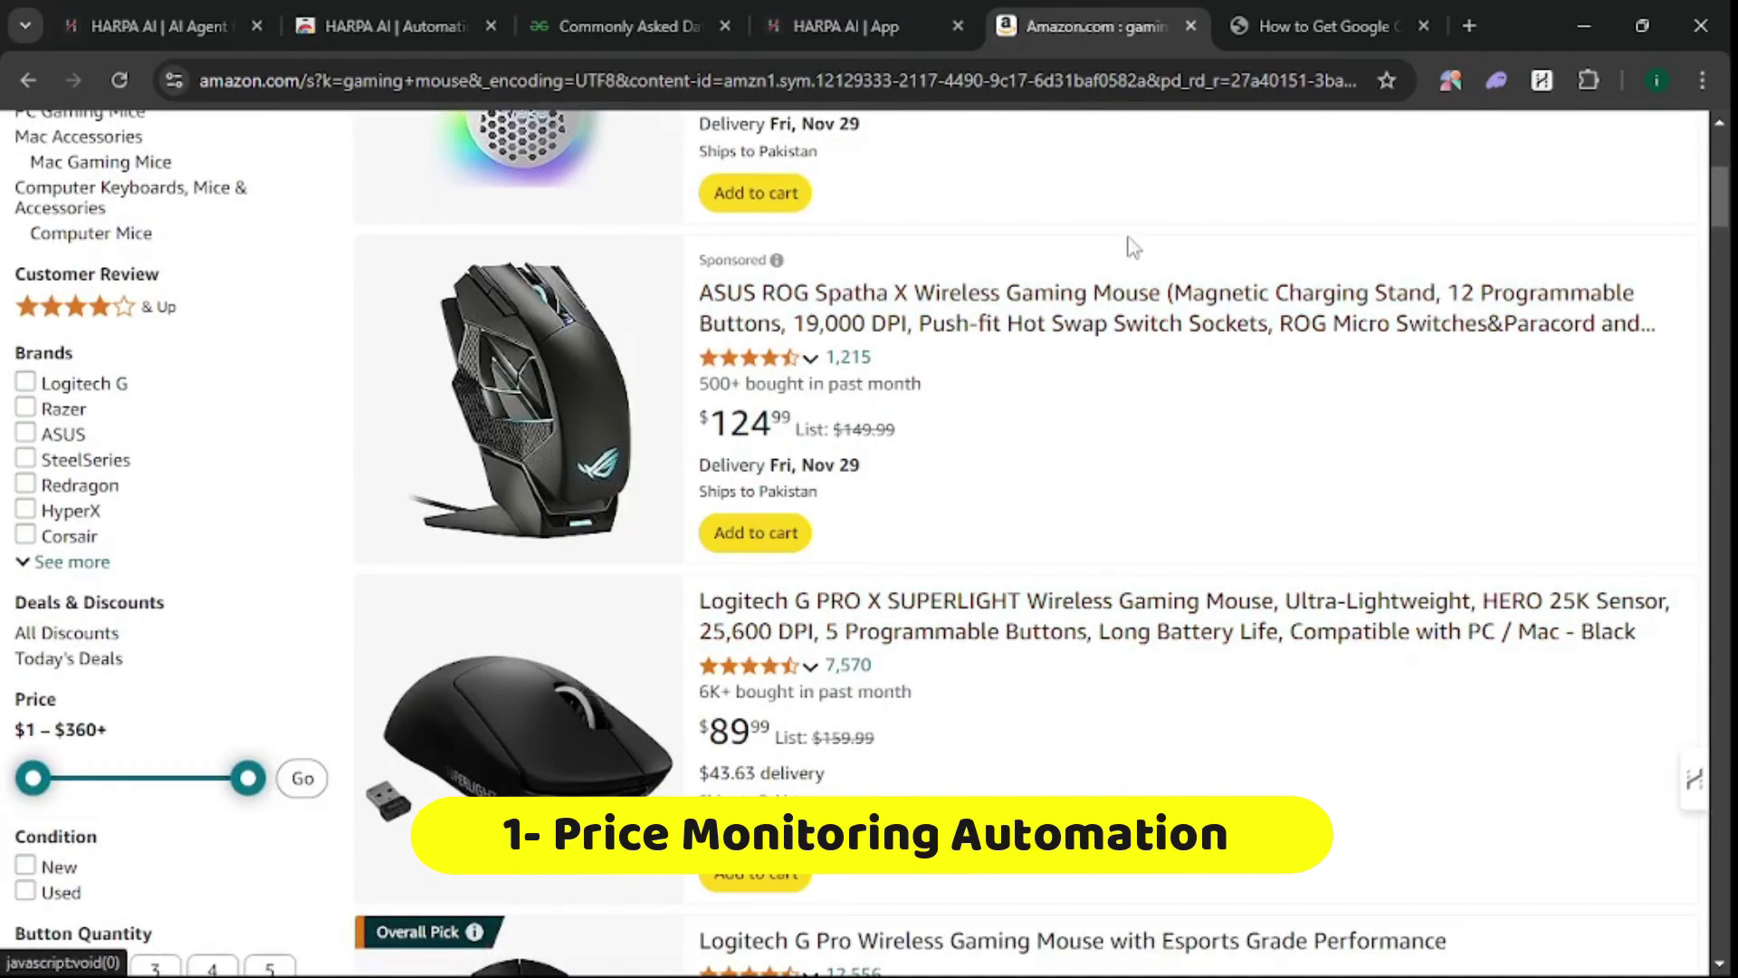
left_click(878, 331)
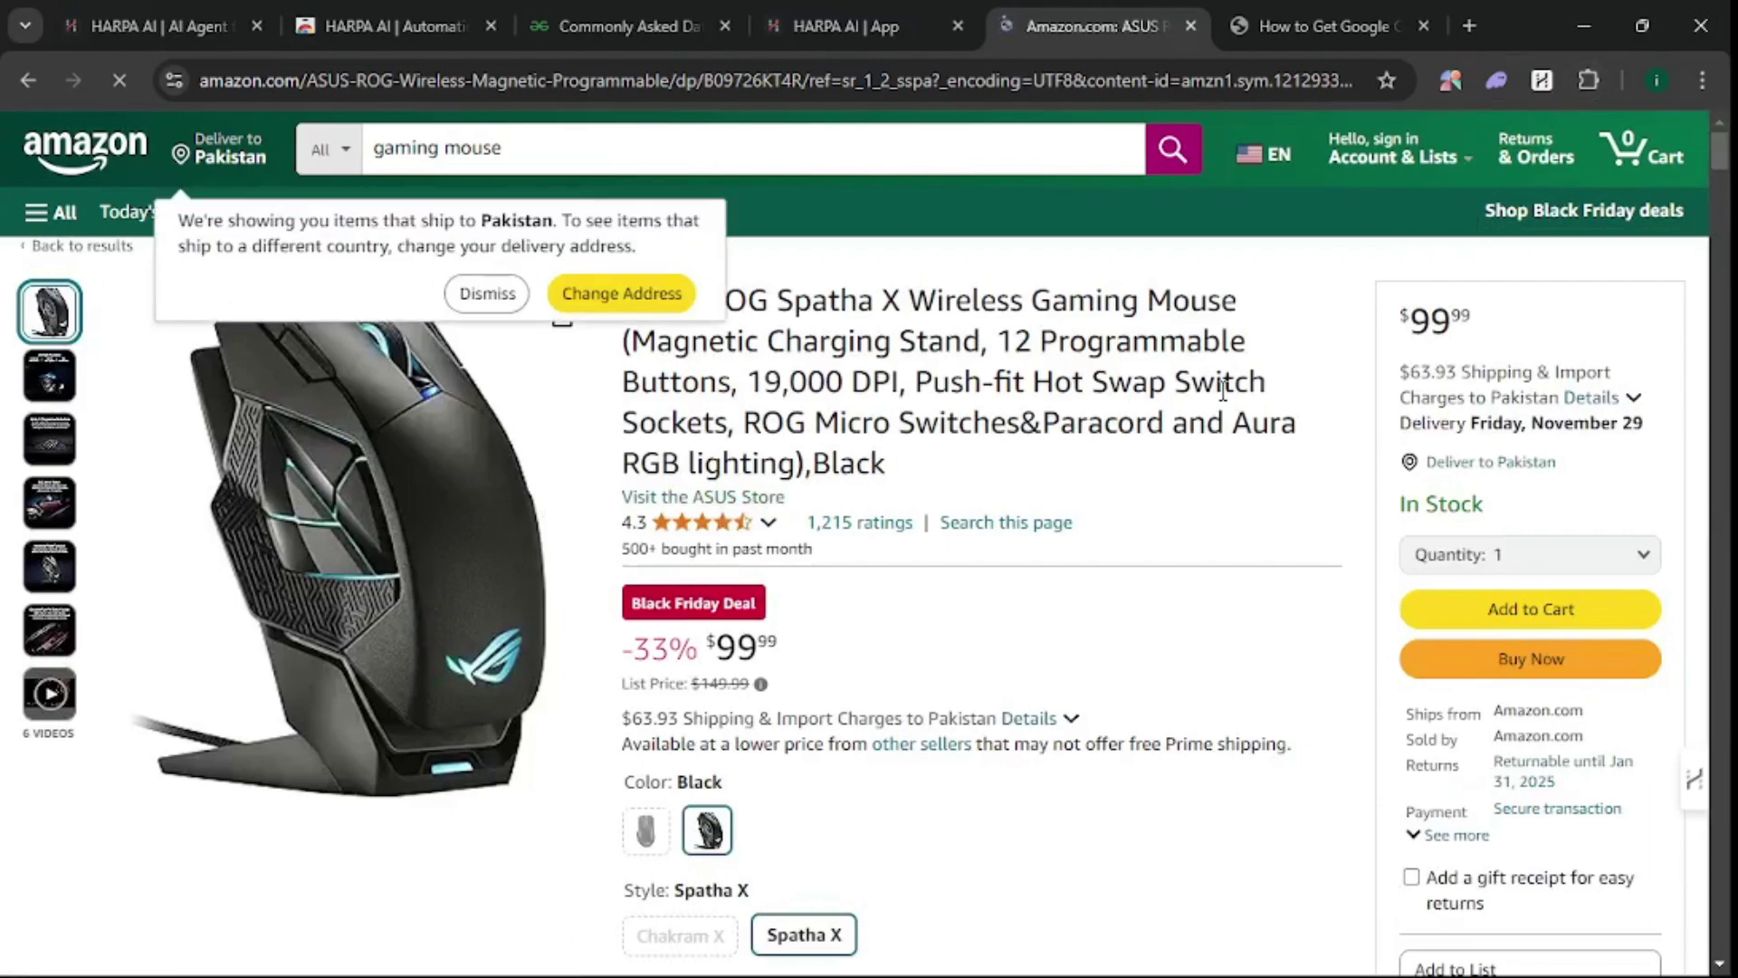
key("alt+a")
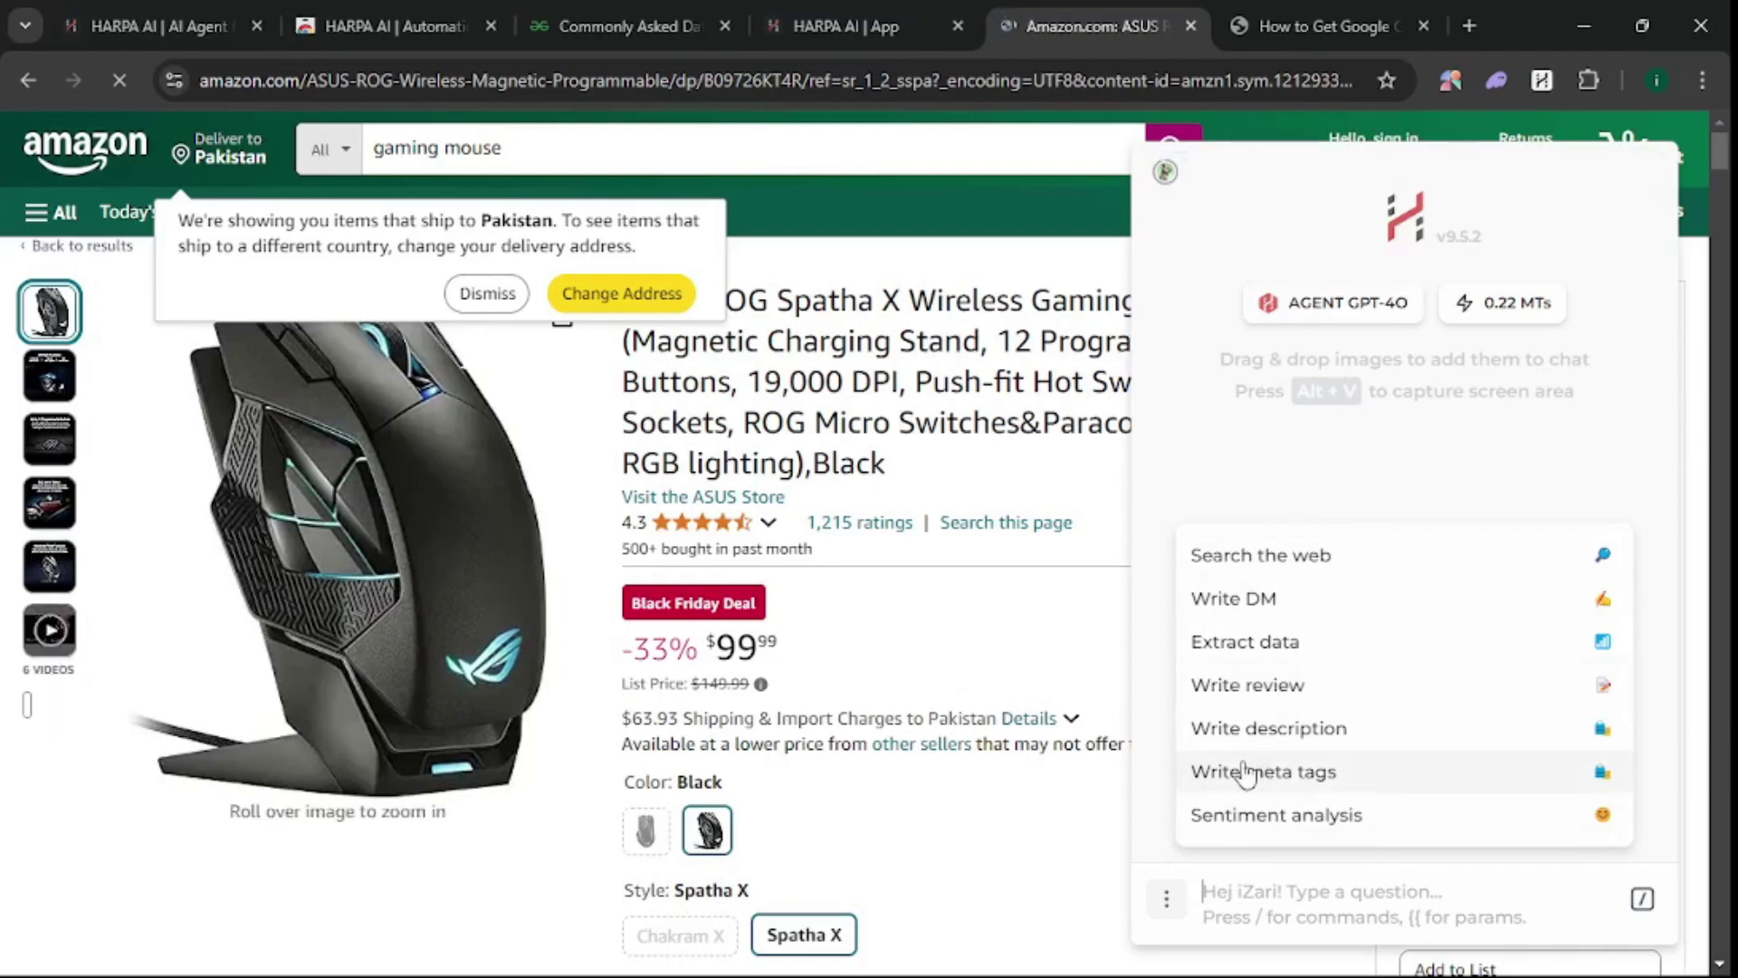
- Create a Custom Task > Monitor Price automation for the ASUS mouse page in HARPA's AUTOMATE view
mouse_move(1188, 181)
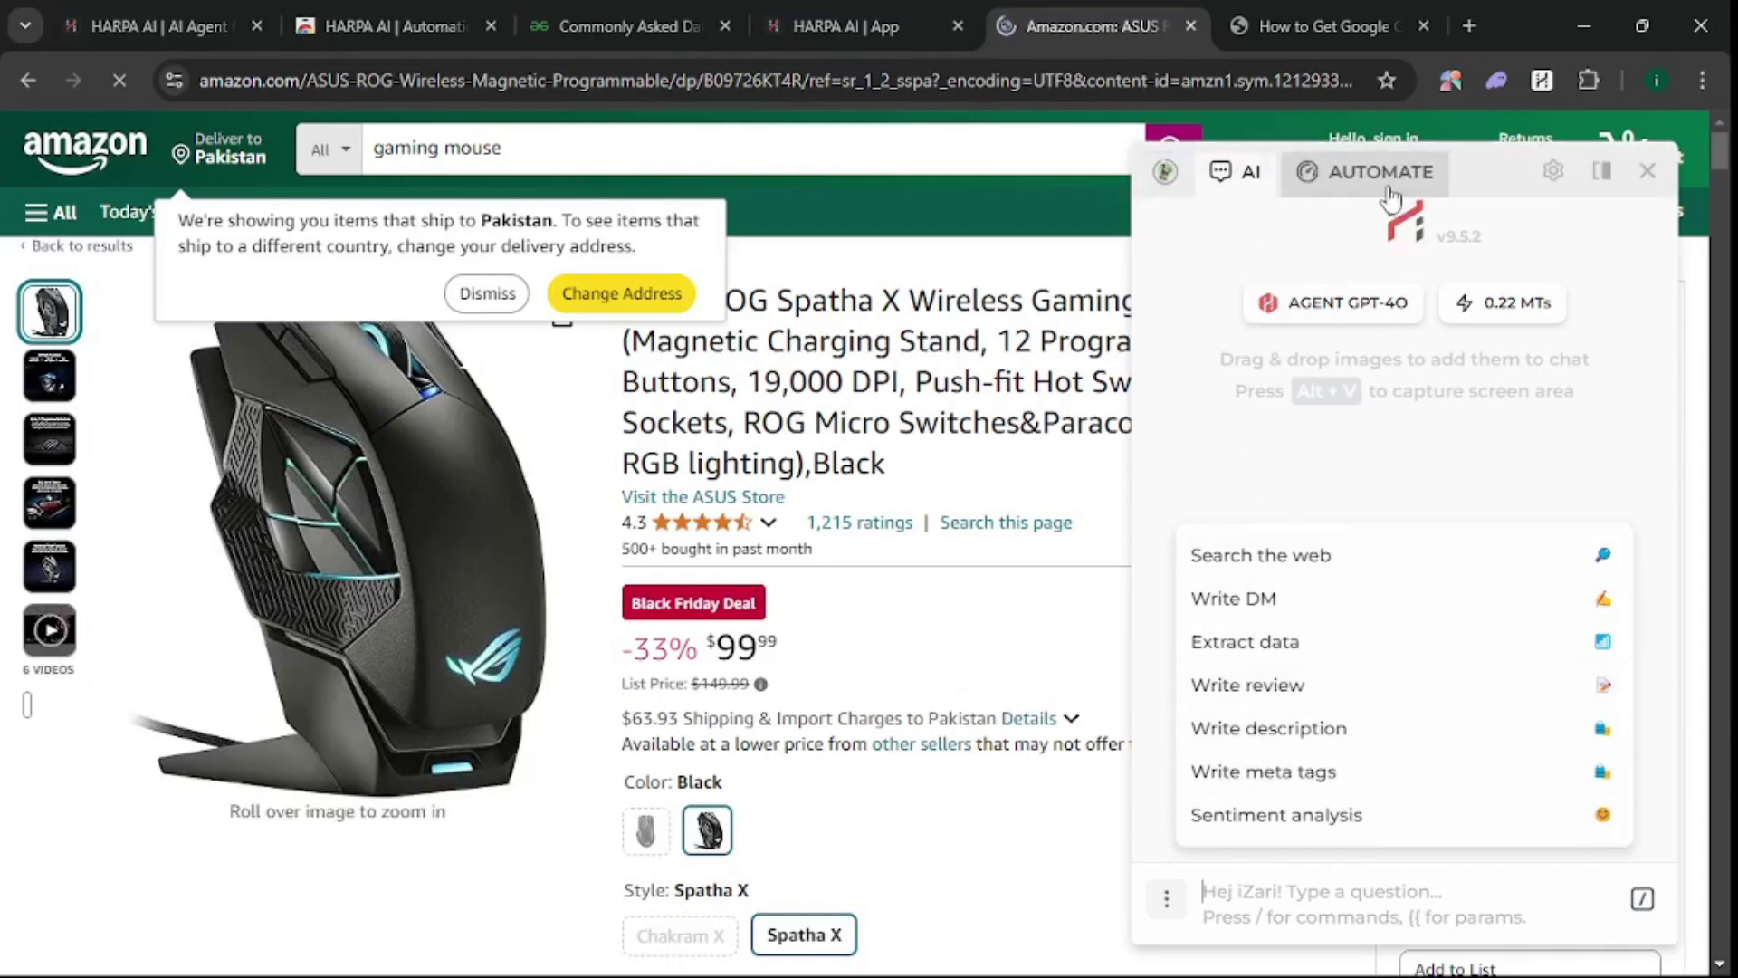
left_click(1362, 172)
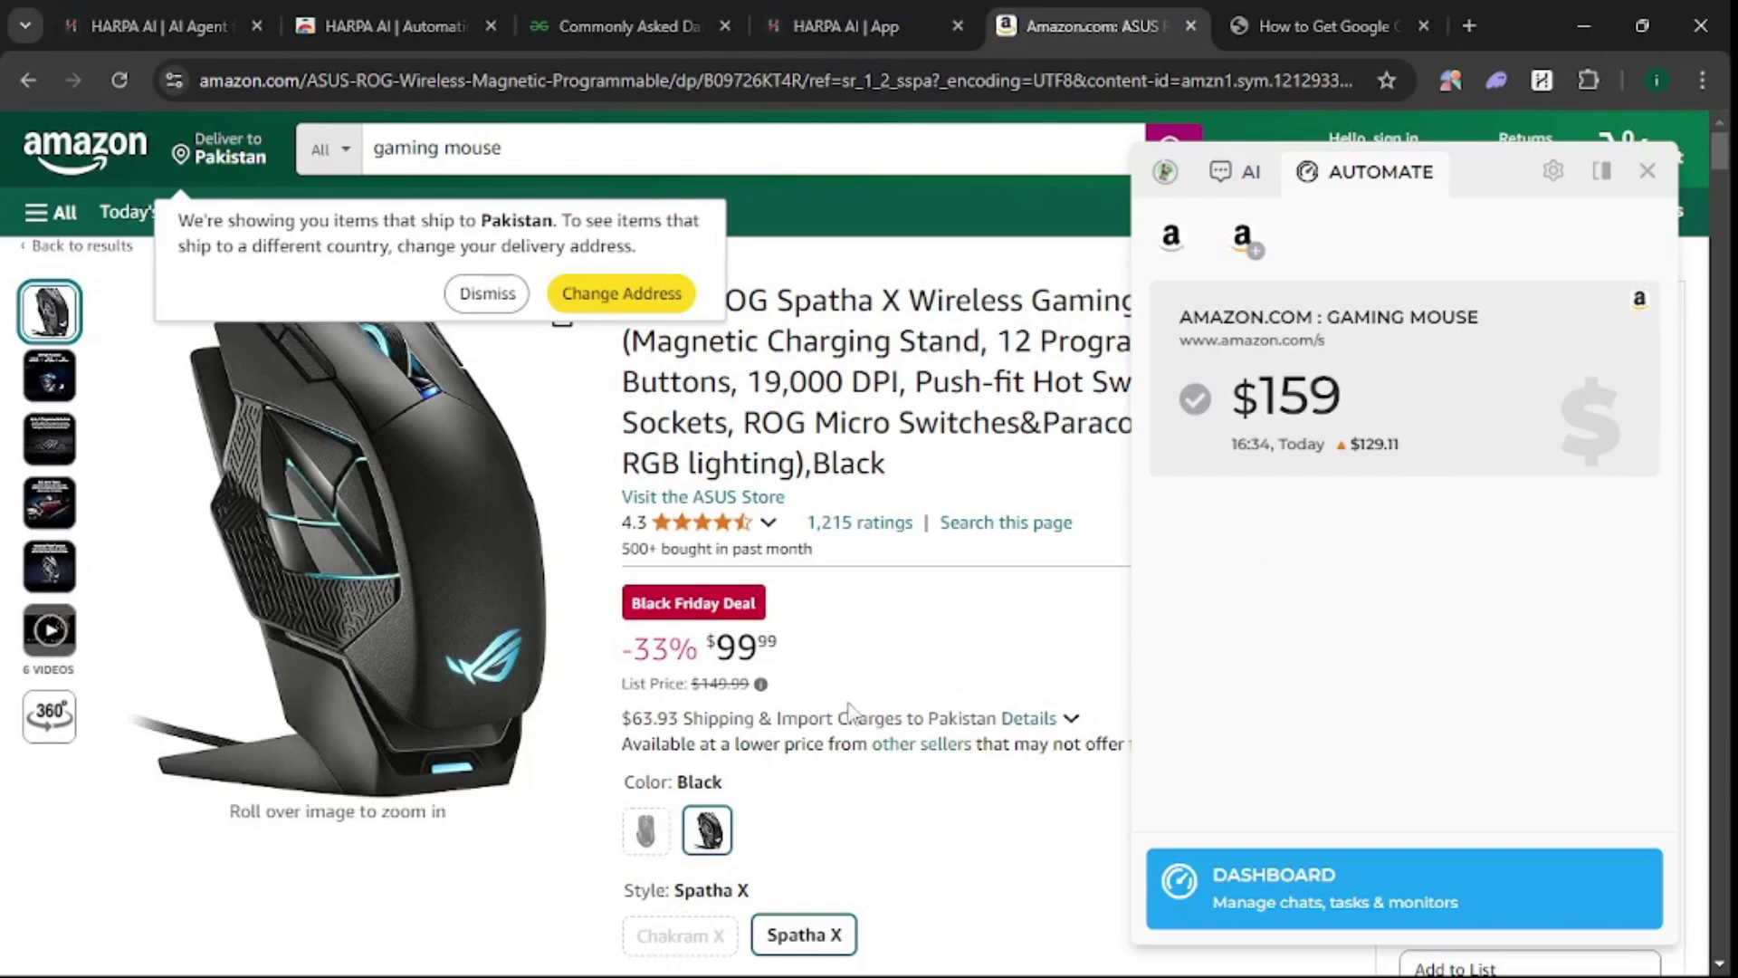
left_click(1247, 240)
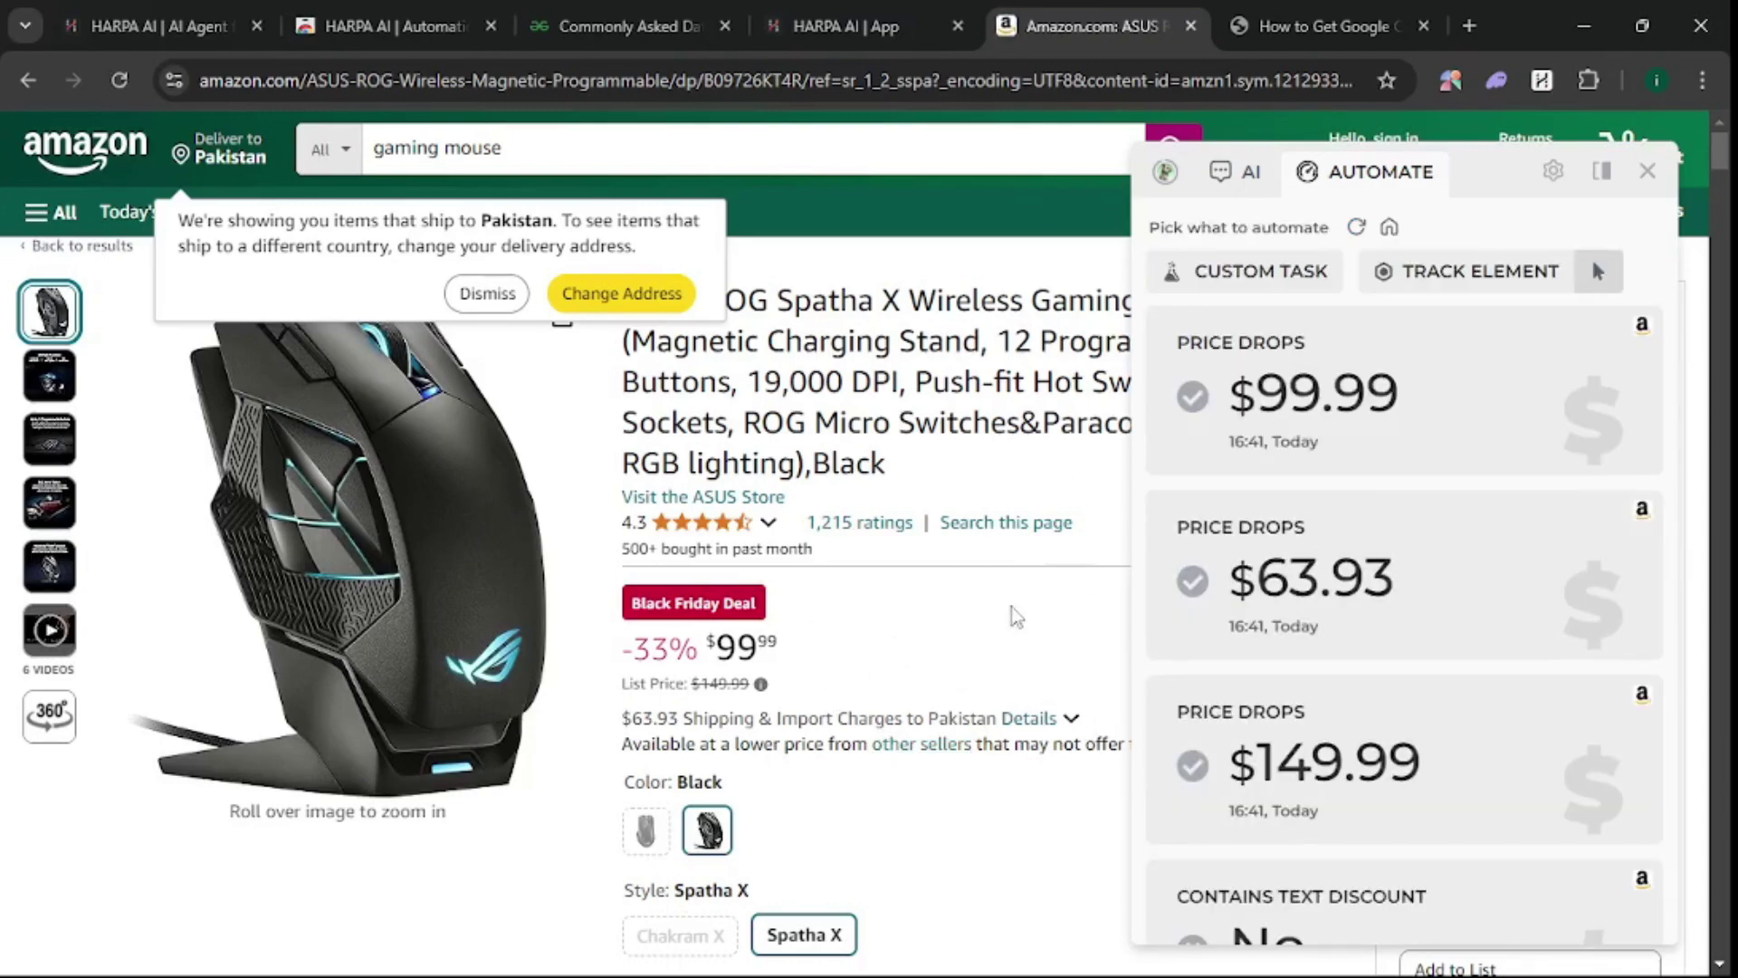
left_click(1227, 288)
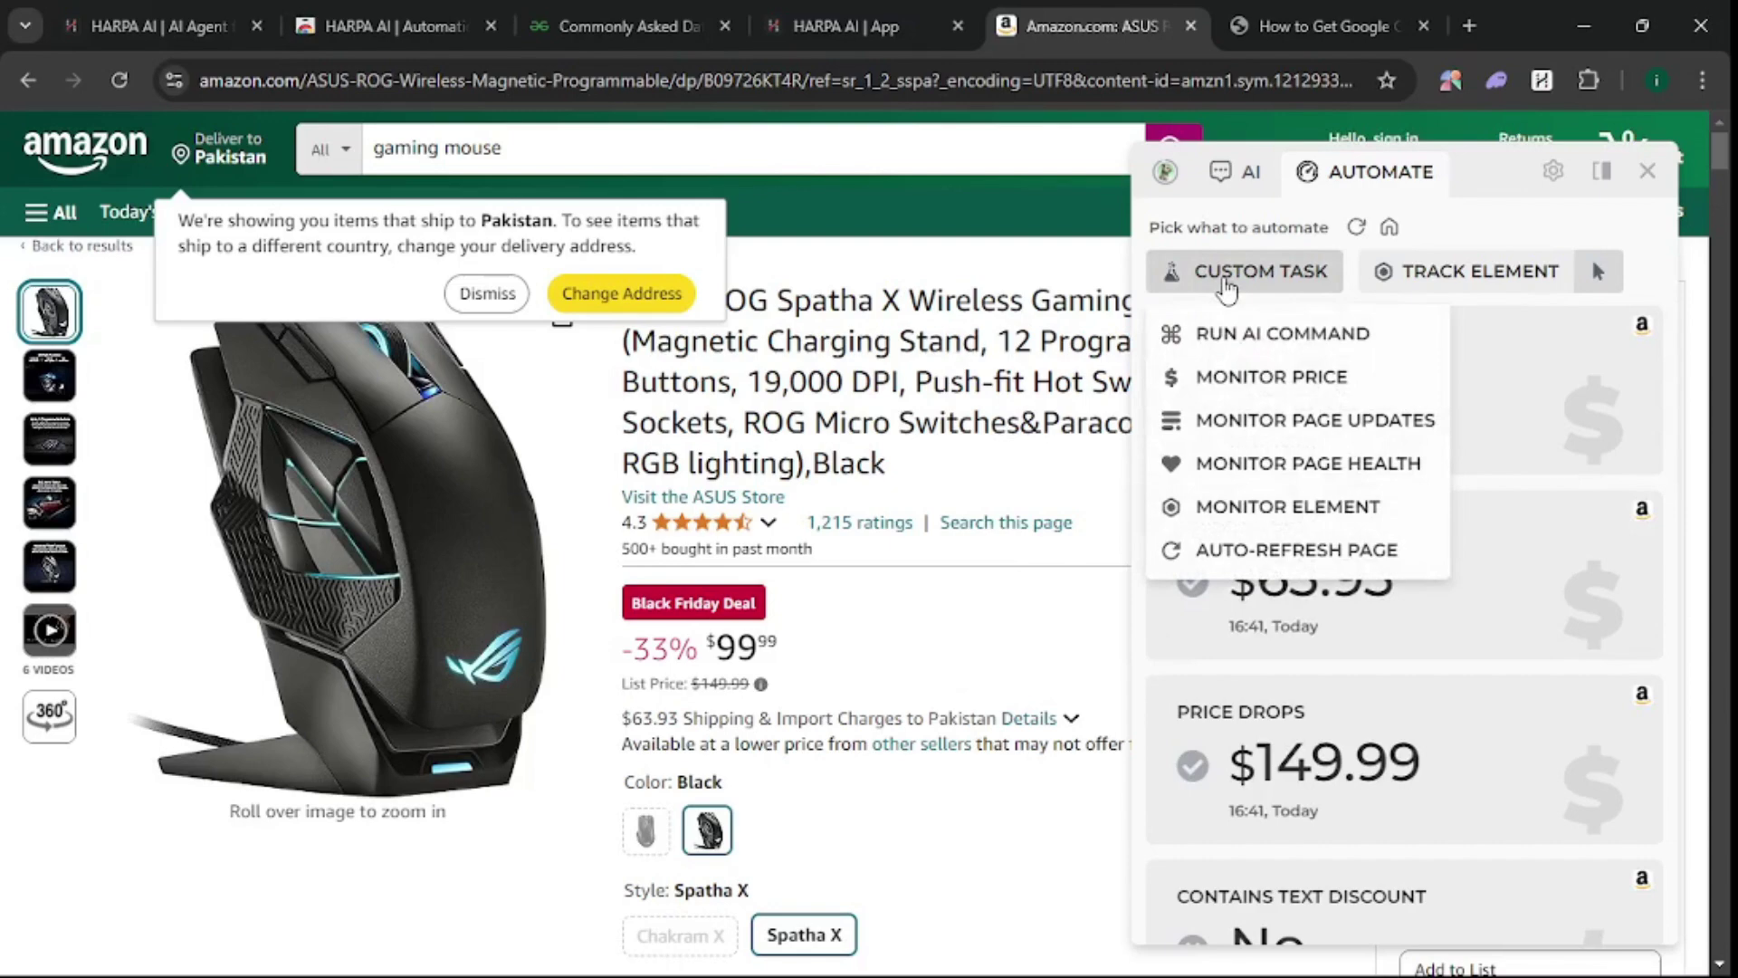
left_click(1257, 378)
scroll(1340, 319, "down", 3)
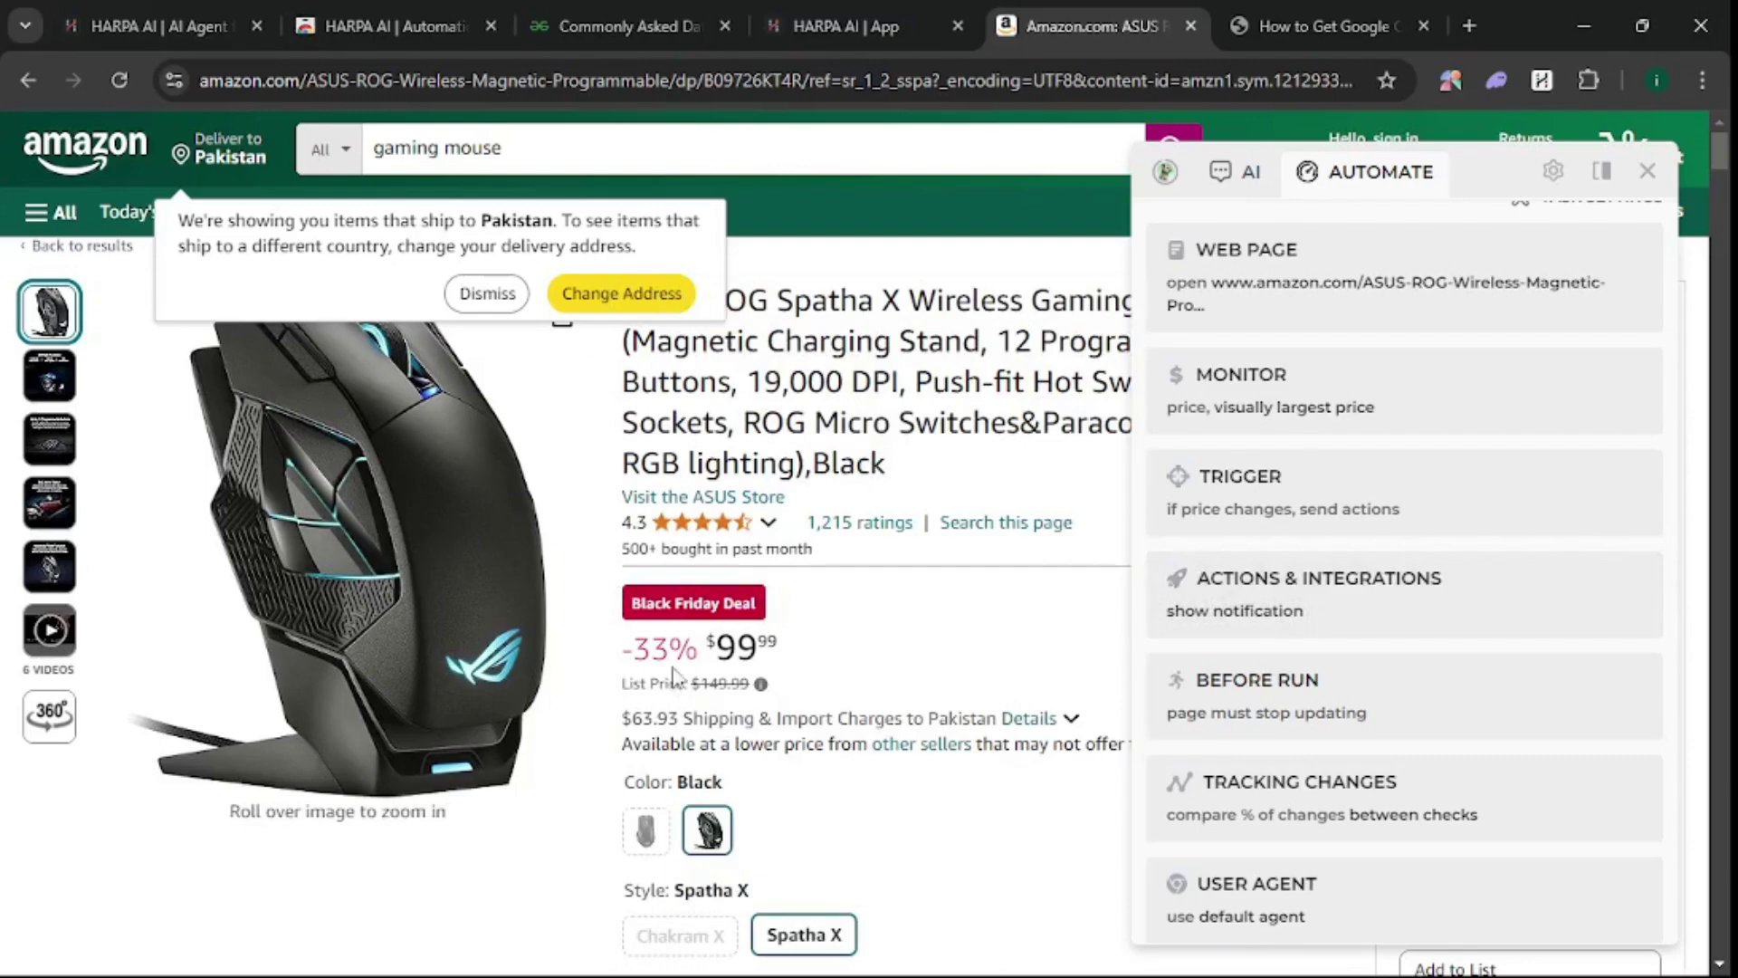
scroll(1234, 504, "down", 3)
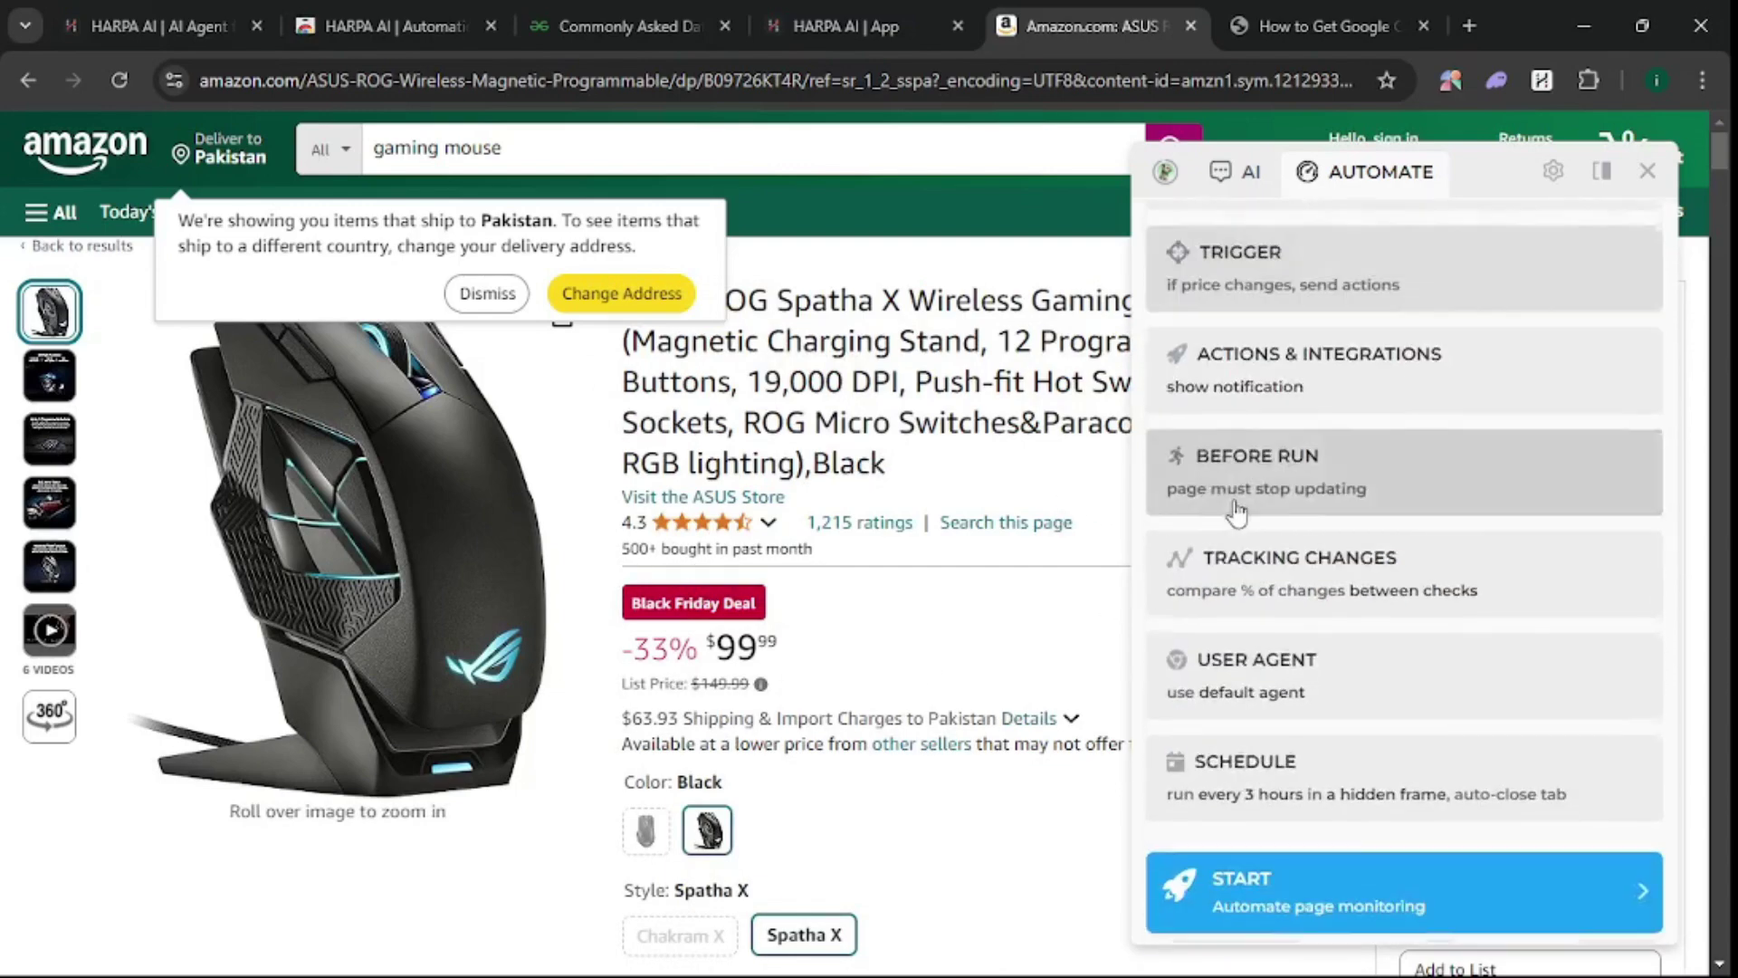
- In the monitor's Actions & Integrations, turn on sound and email alerts
left_click(1302, 367)
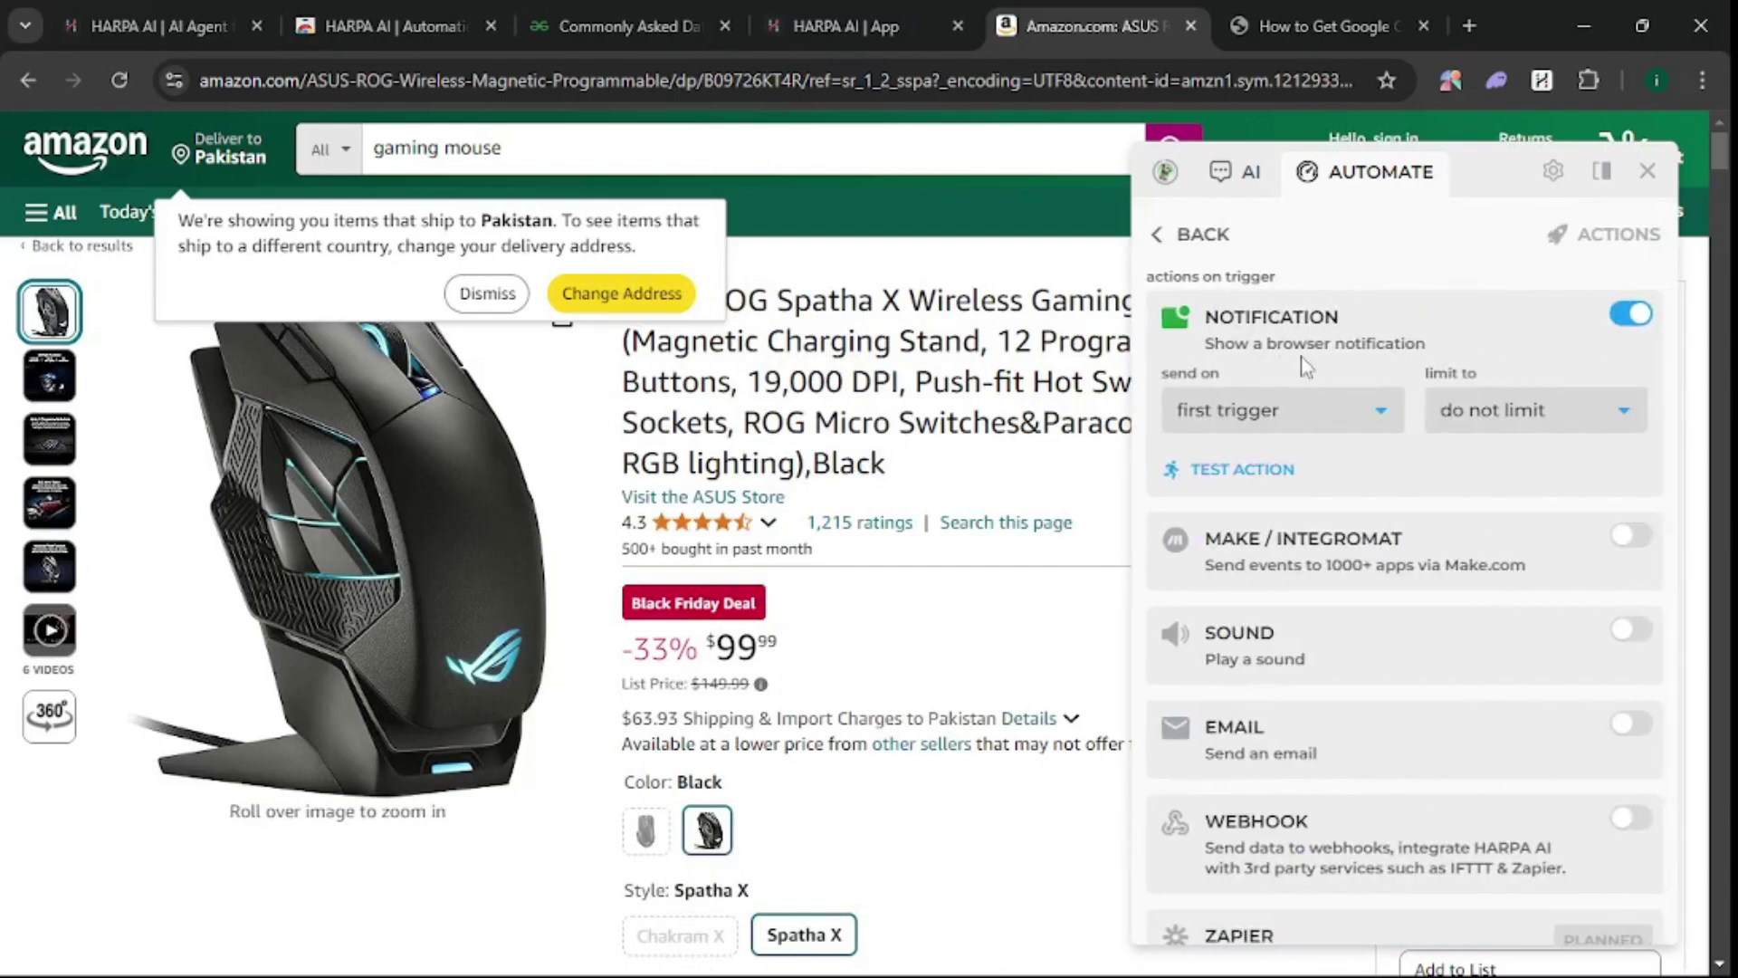
scroll(1366, 448, "down", 1)
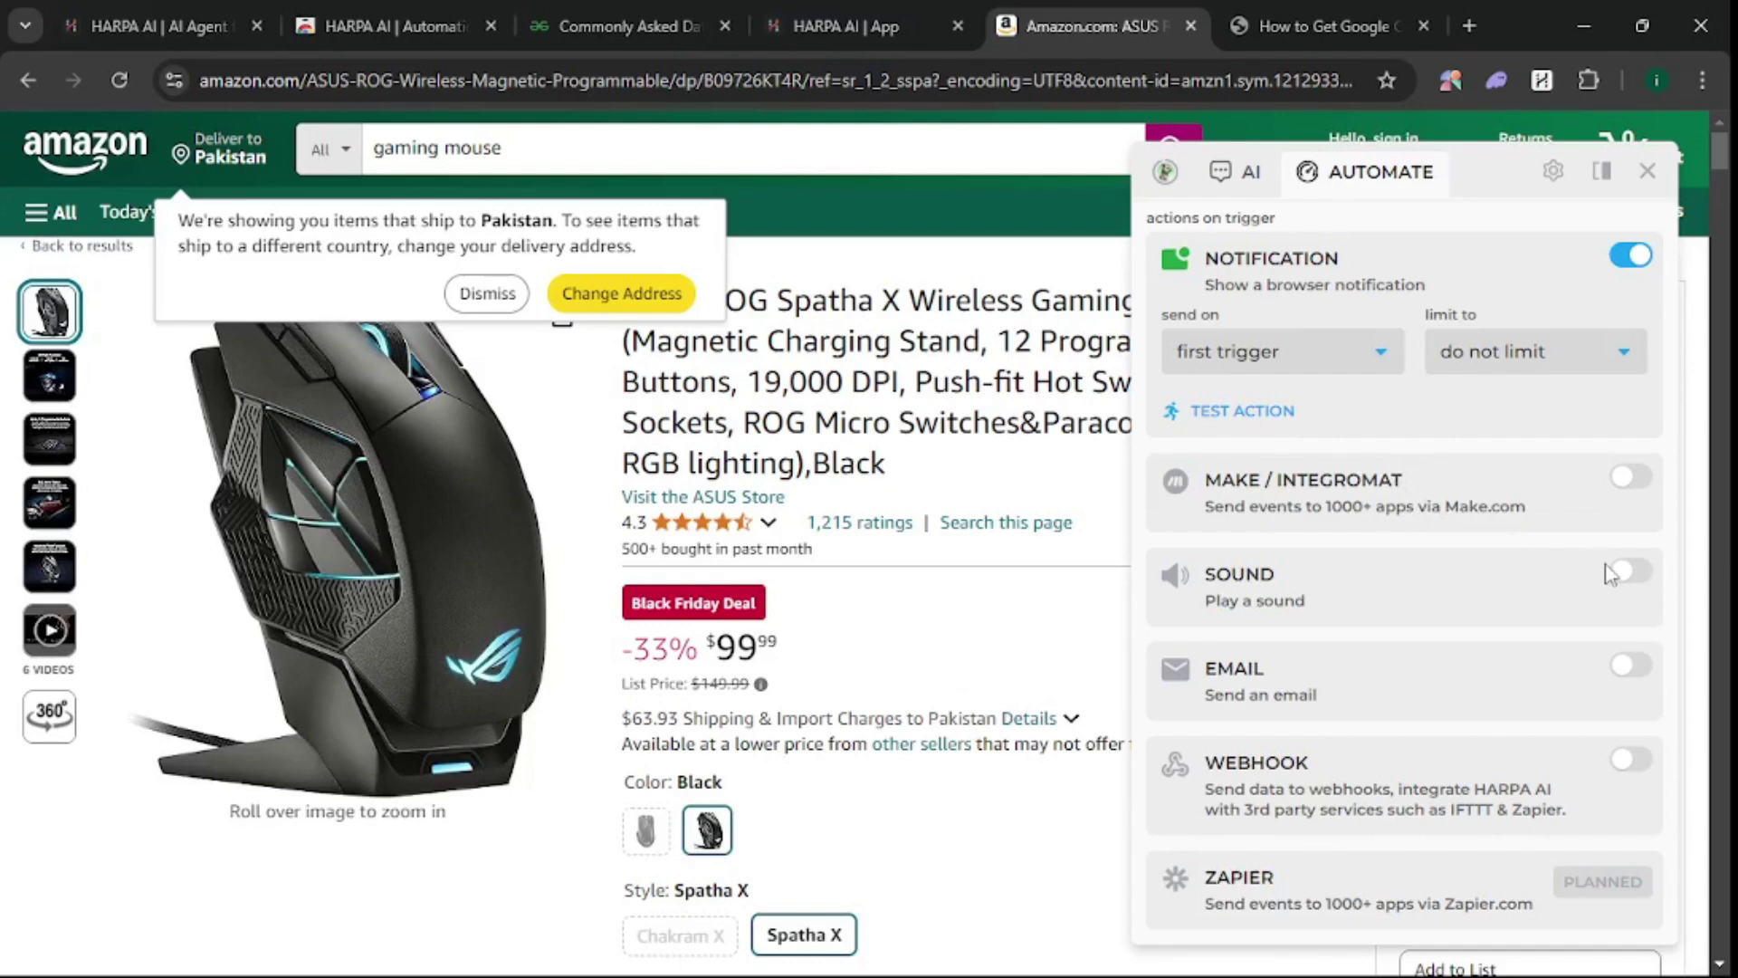
left_click(1625, 571)
scroll(1611, 579, "down", 2)
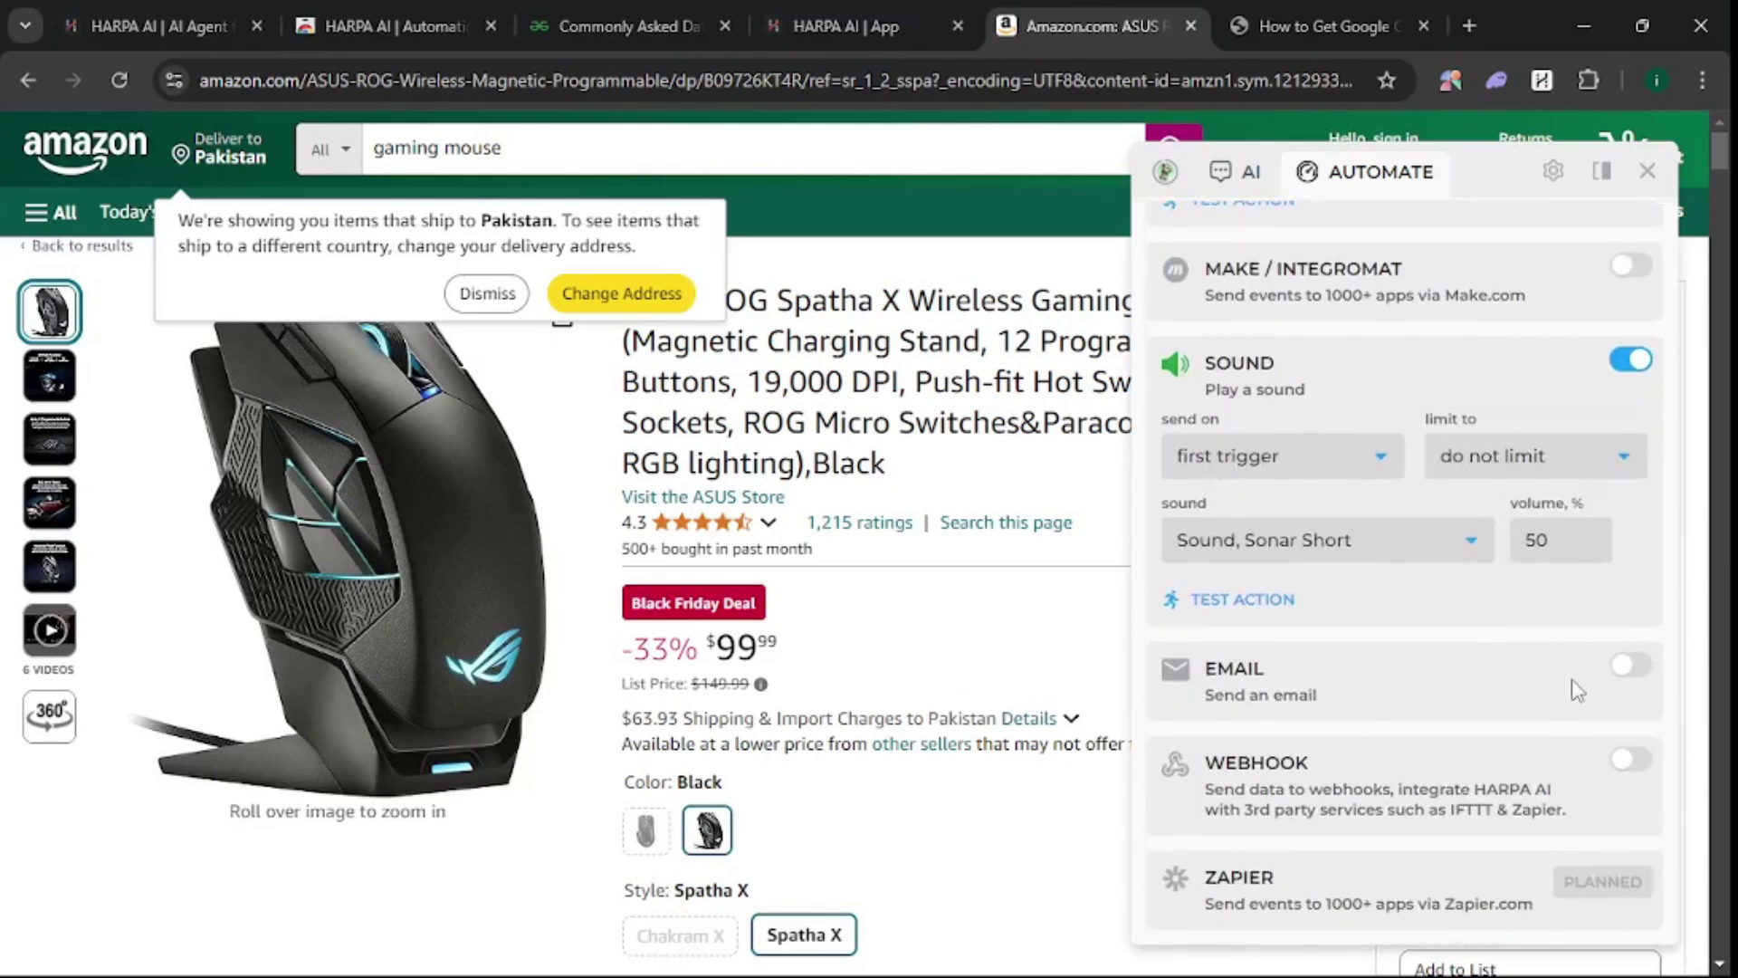
left_click(1629, 666)
scroll(1313, 634, "down", 2)
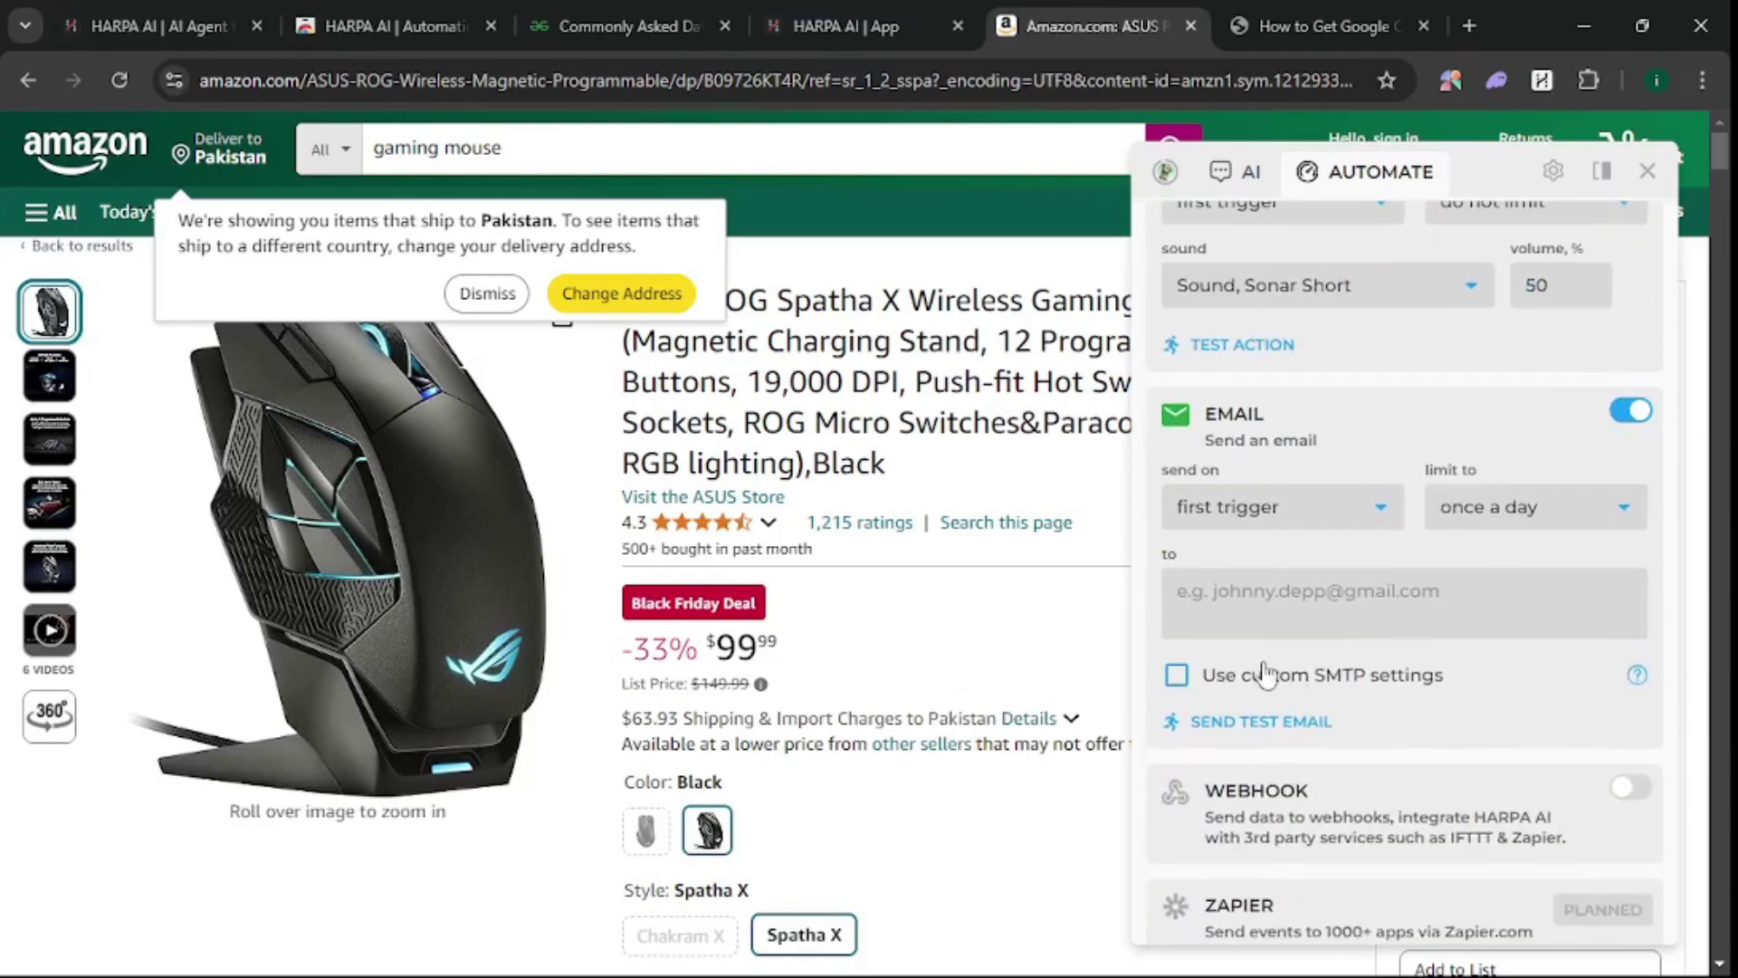
- Enter the recipient's e-mail address and send a test price-alert email
left_click(1220, 625)
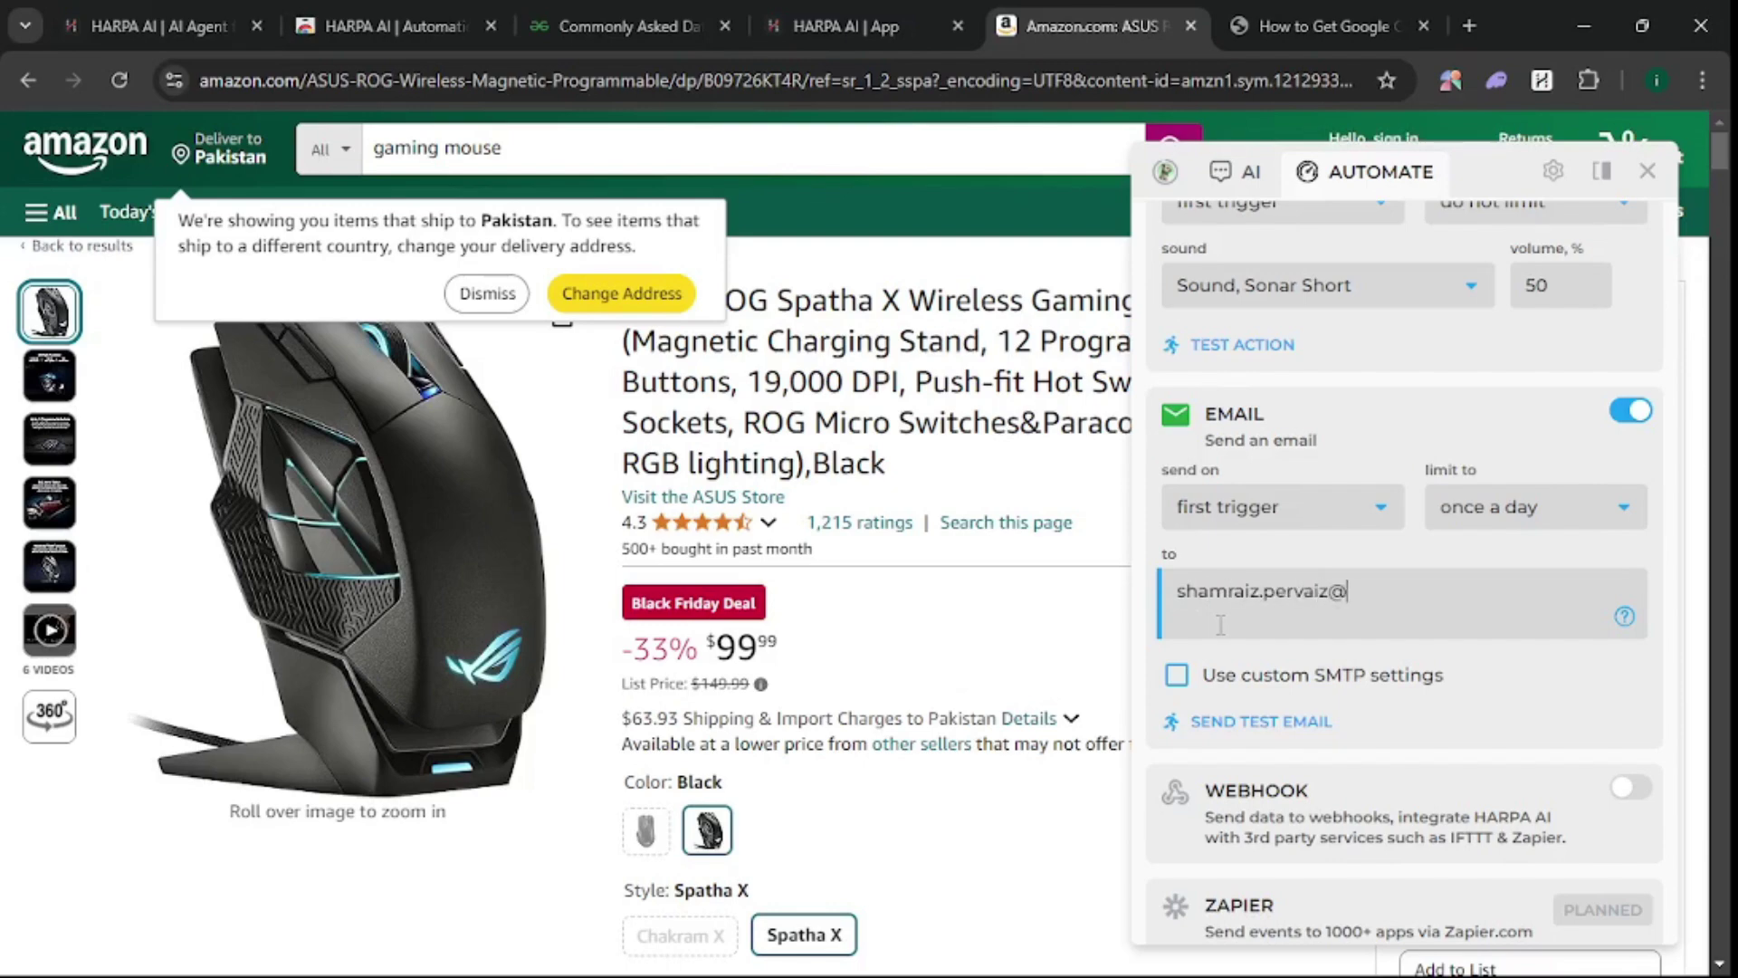
left_click(1238, 738)
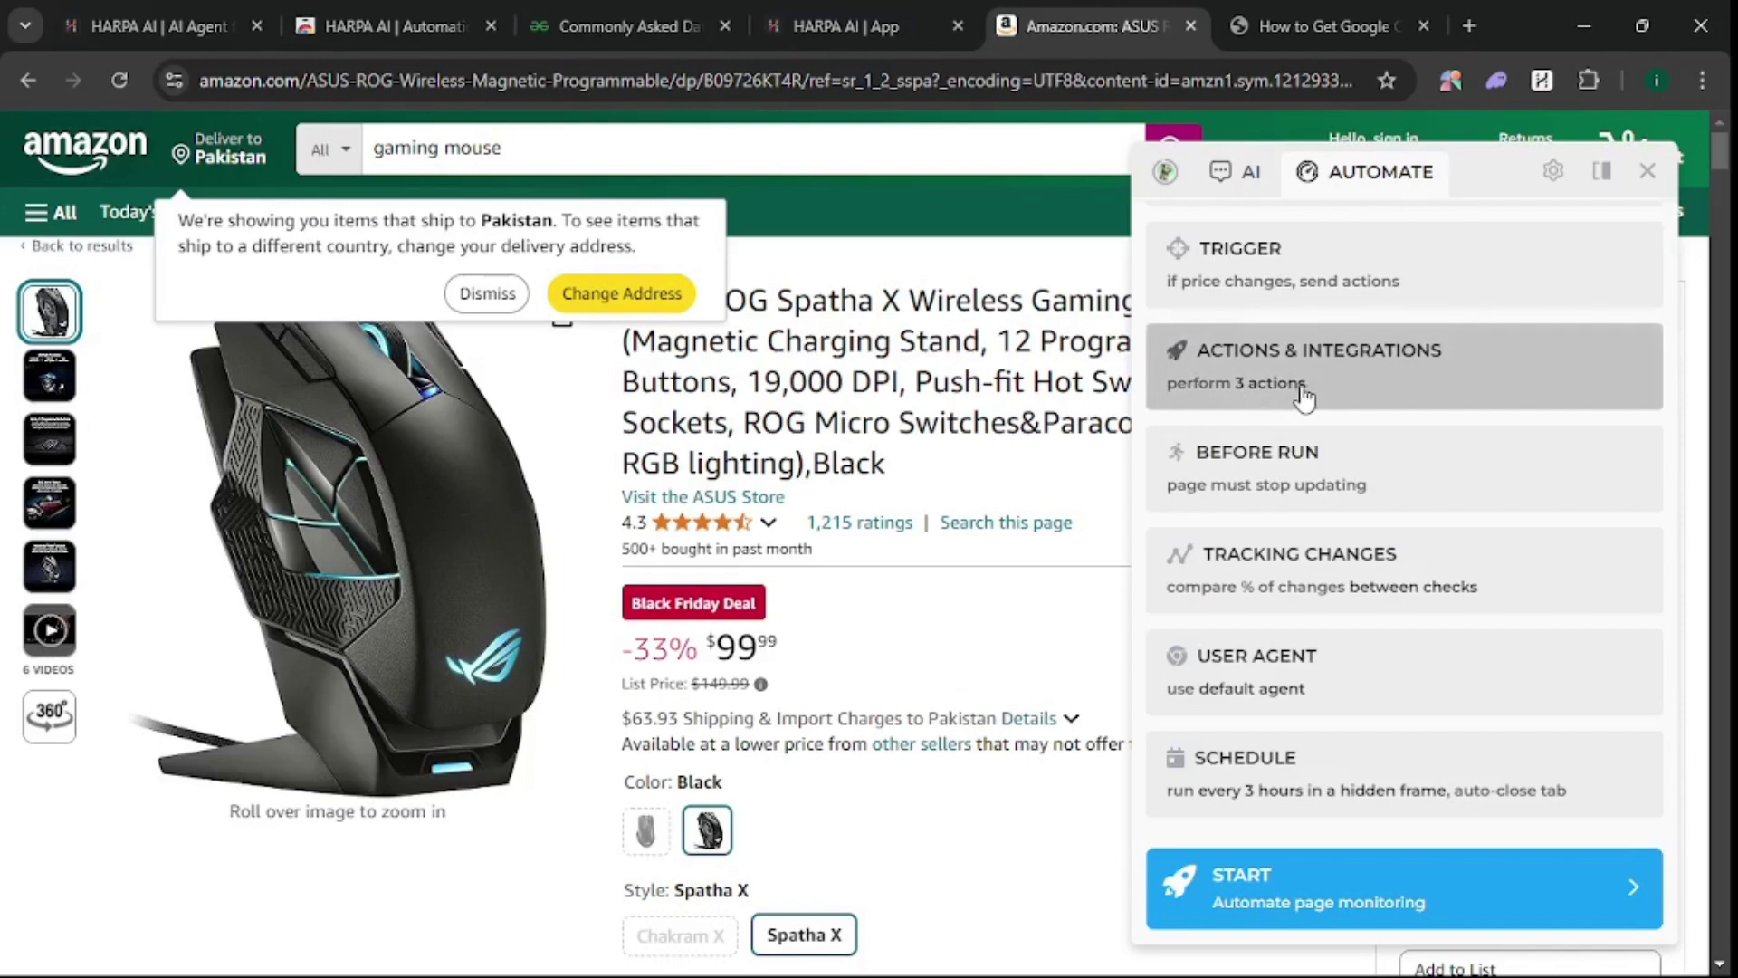
left_click(1355, 468)
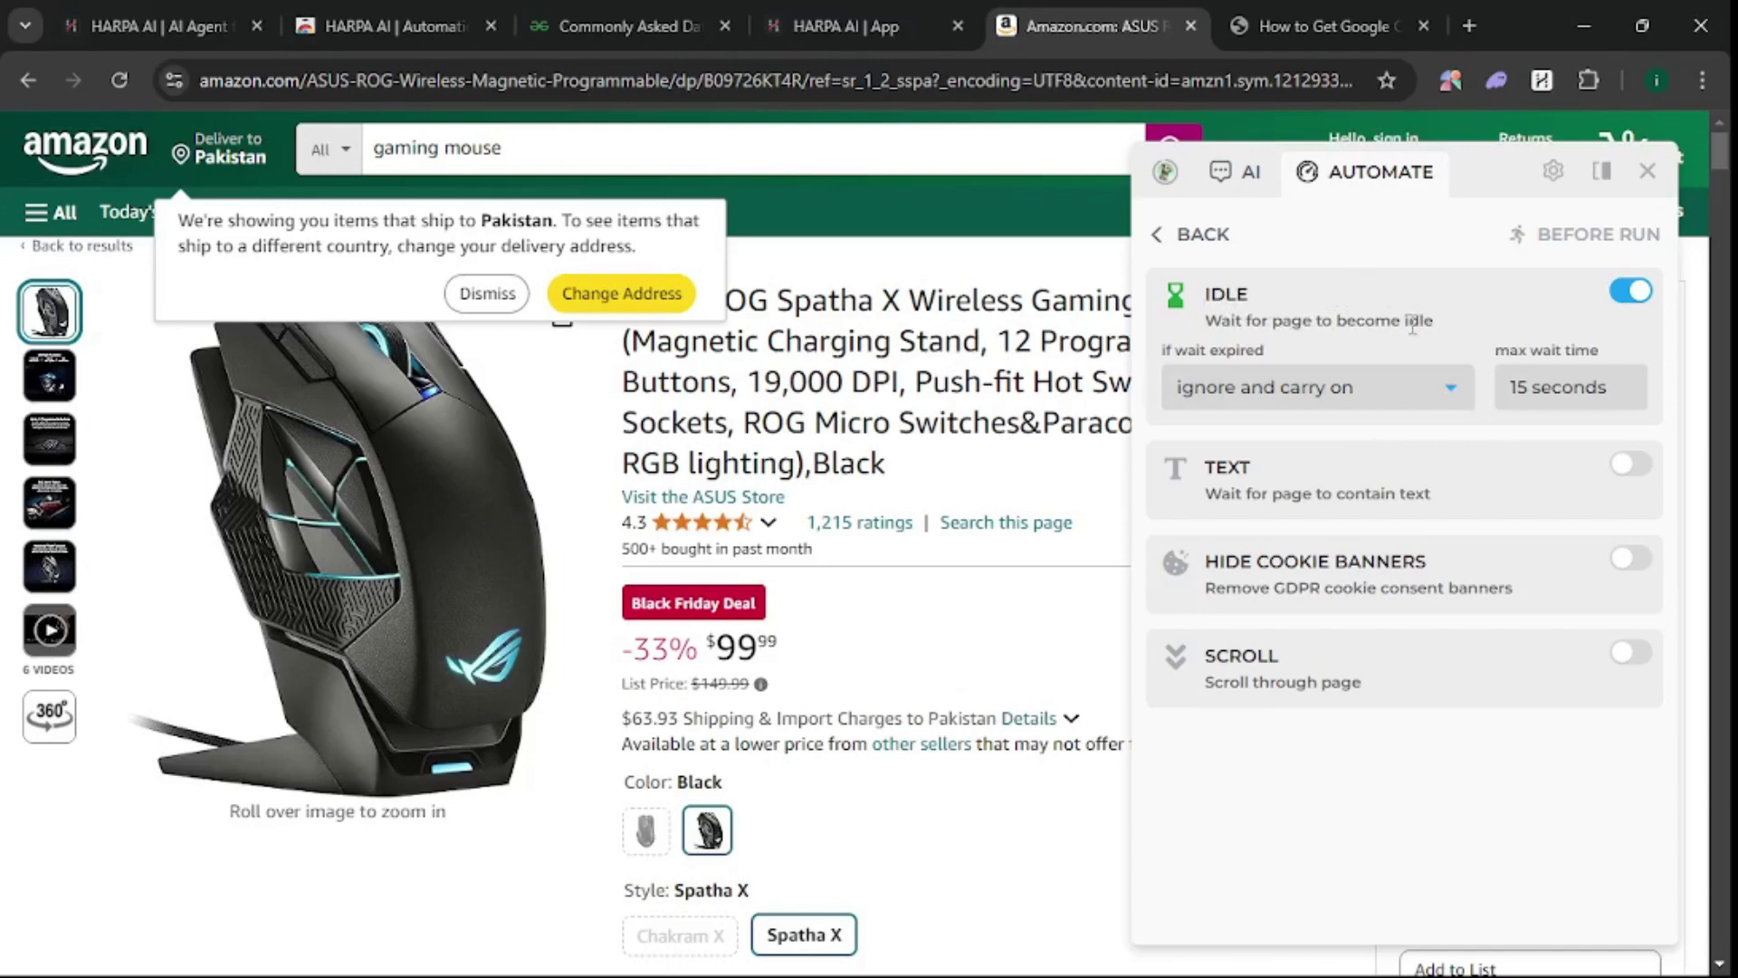
left_click(1171, 234)
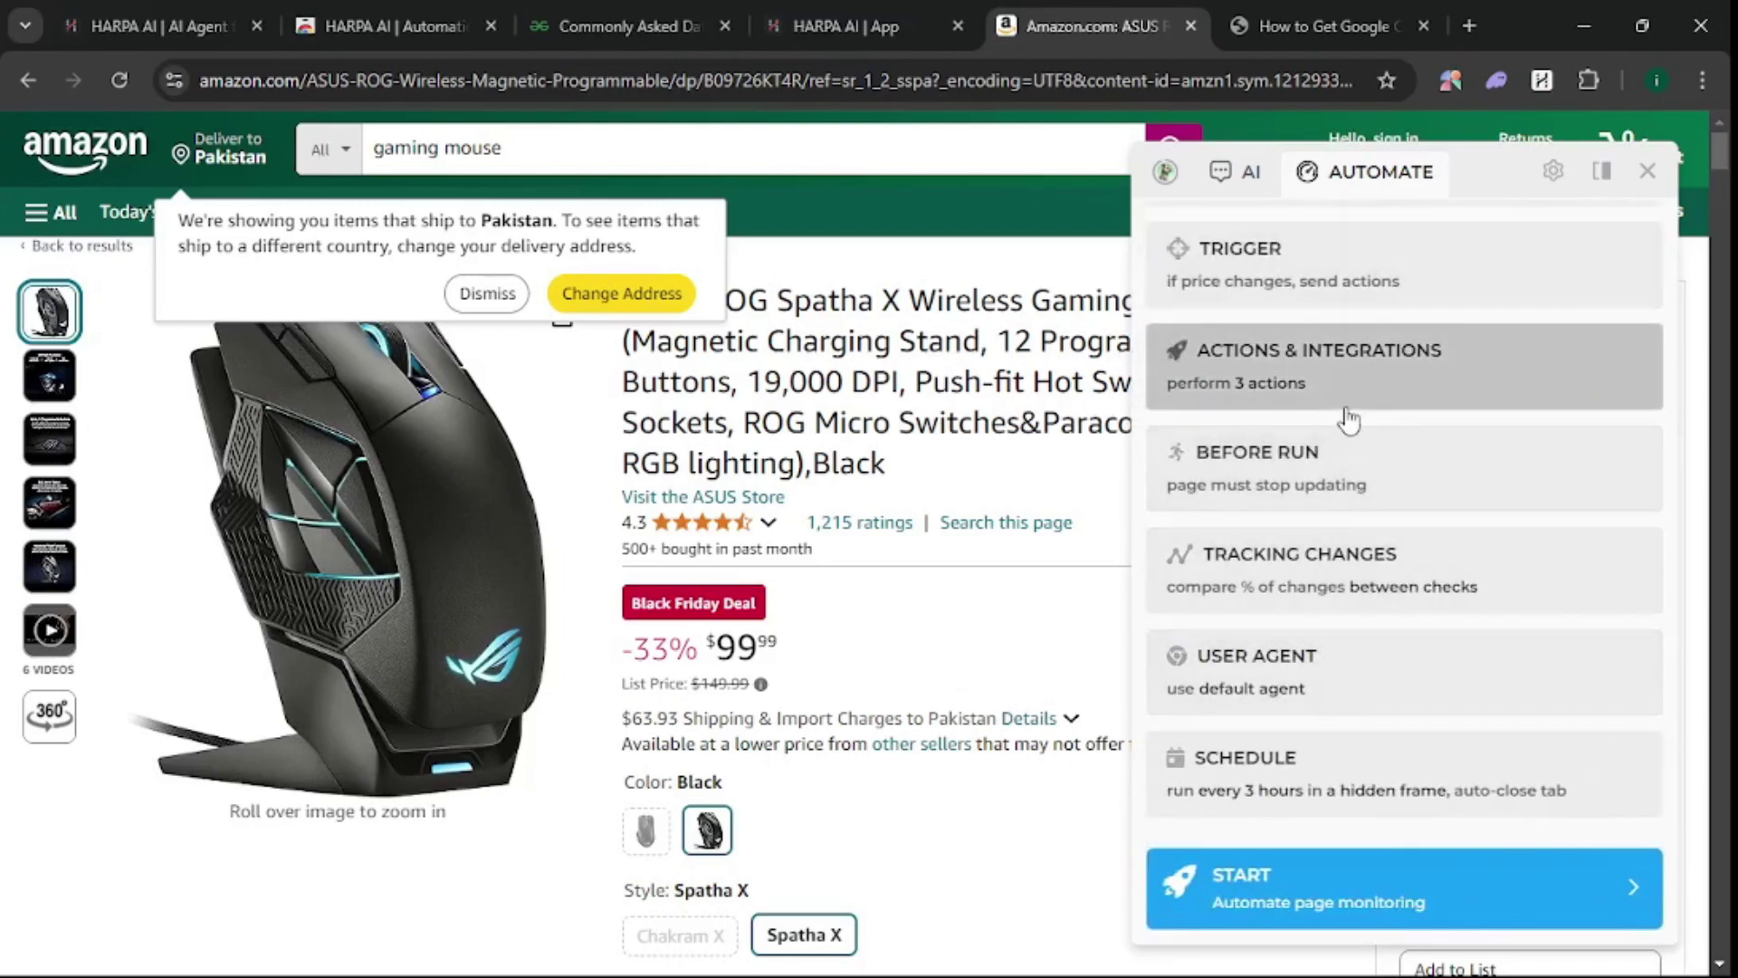
left_click(1248, 802)
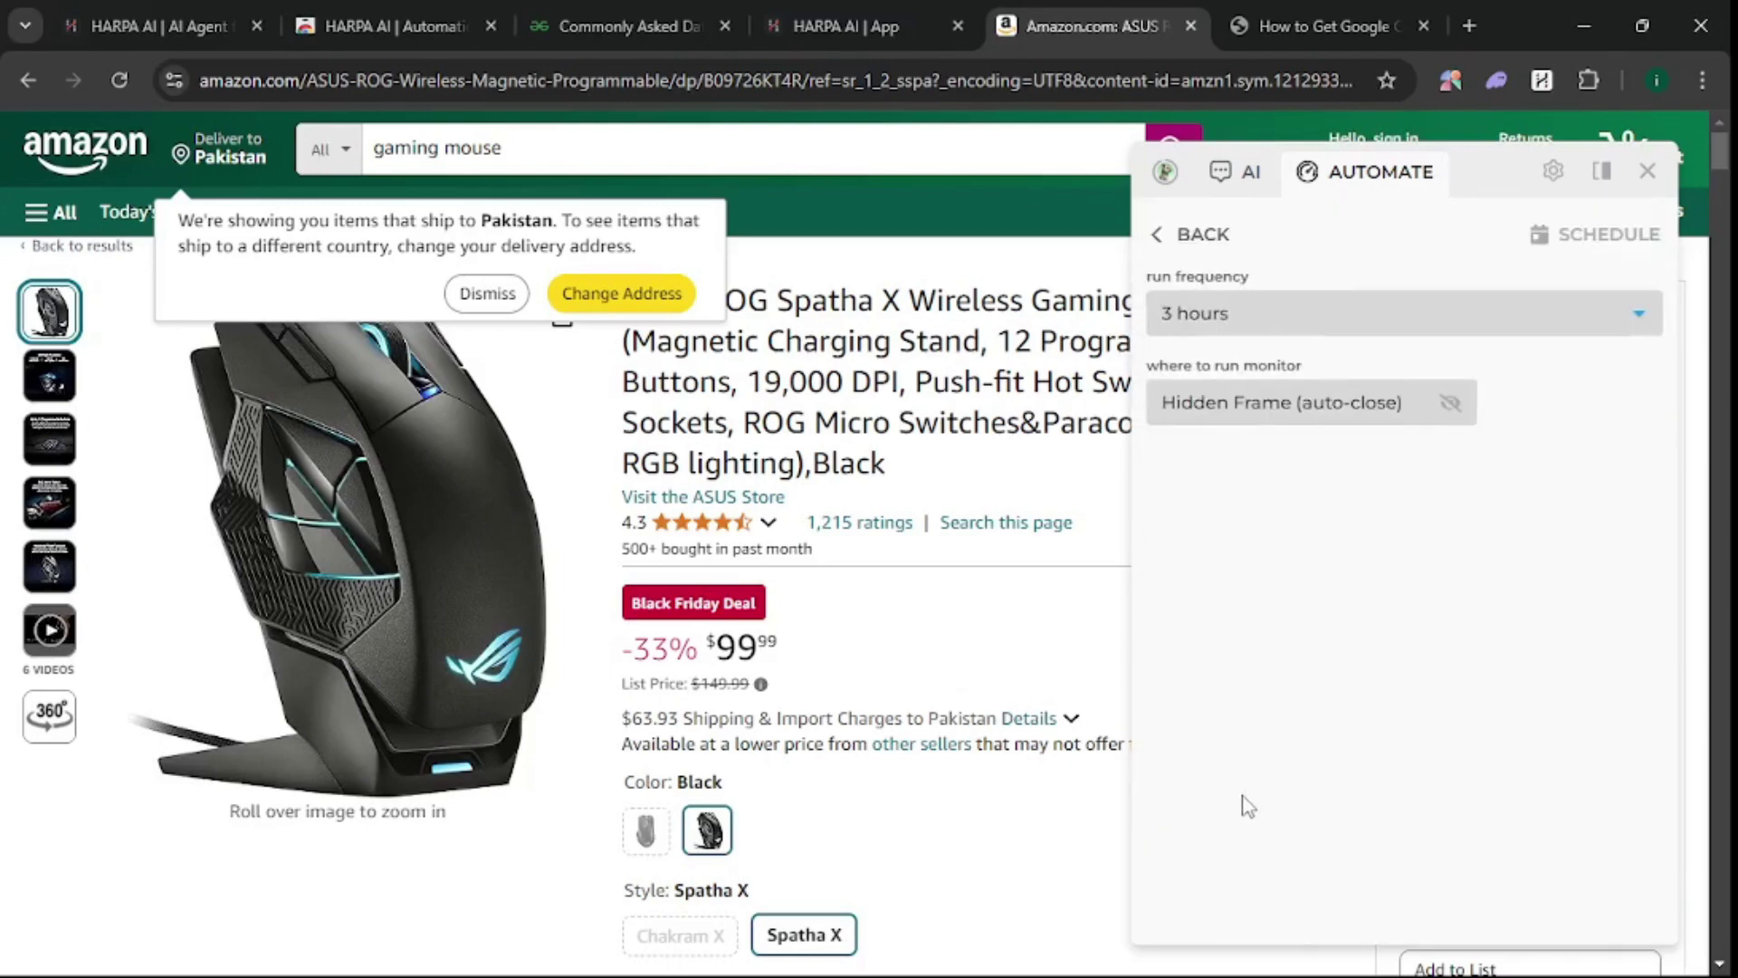
left_click(1209, 318)
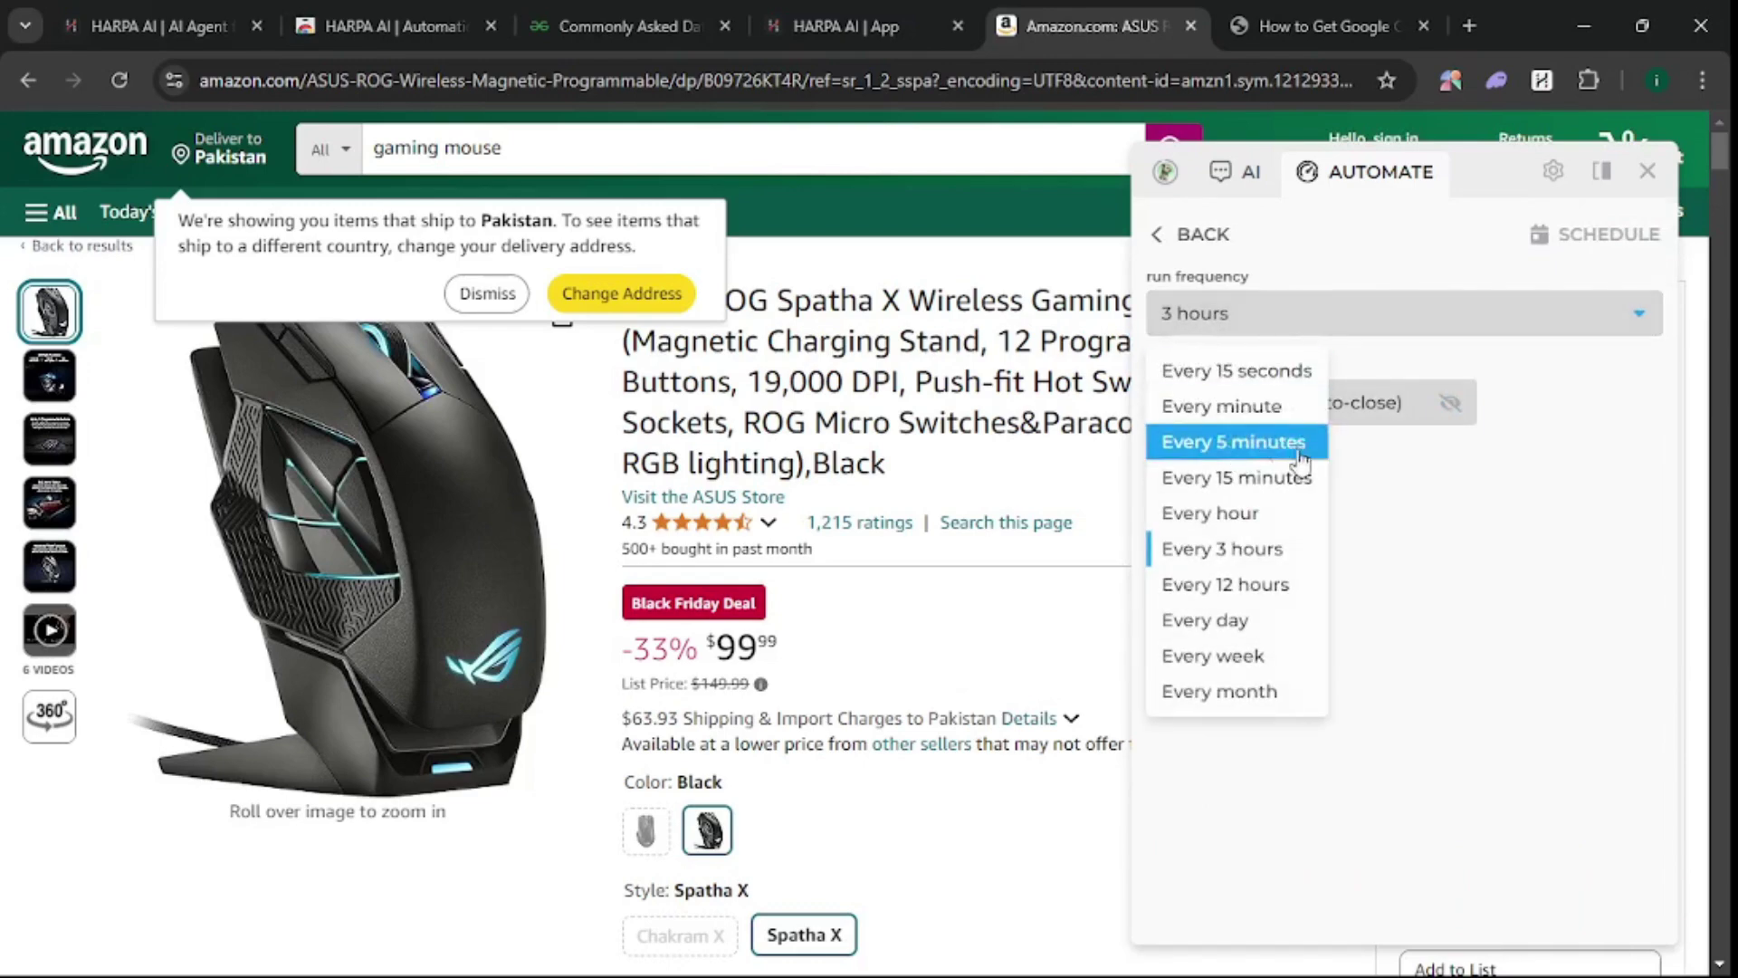
left_click(1481, 601)
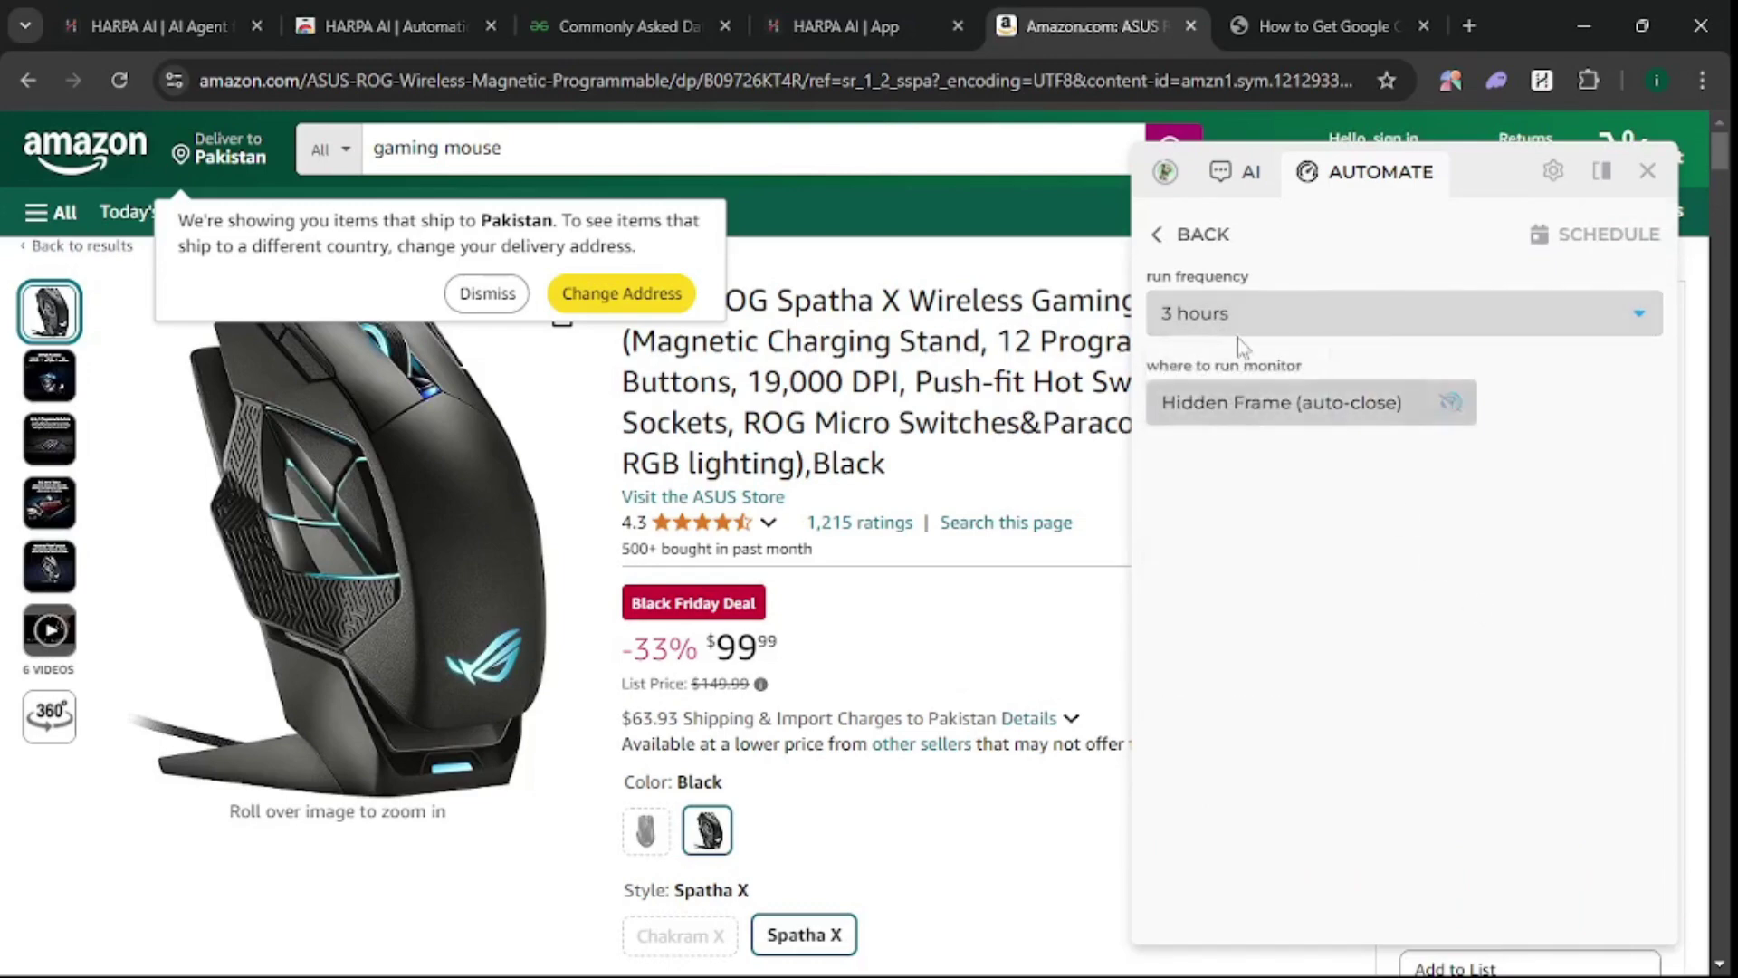
left_click(1173, 237)
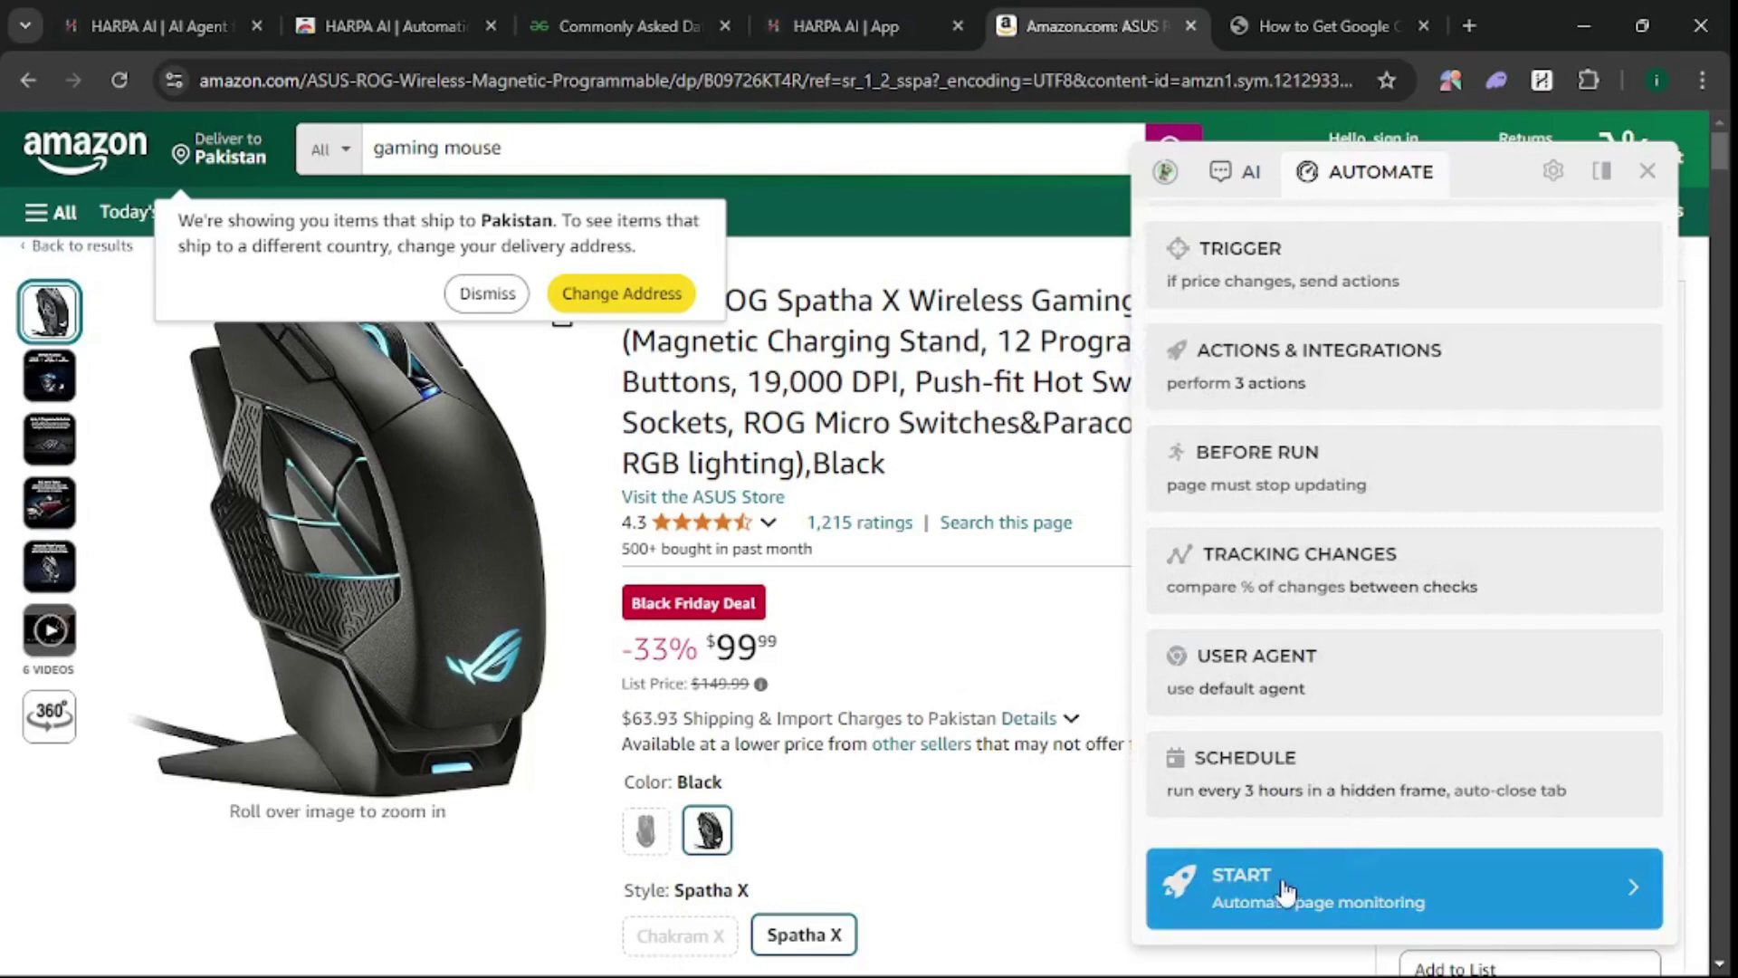
- Start the price monitor for the ASUS ROG Spatha X mouse, then show HARPA's chats overview
left_click(1285, 889)
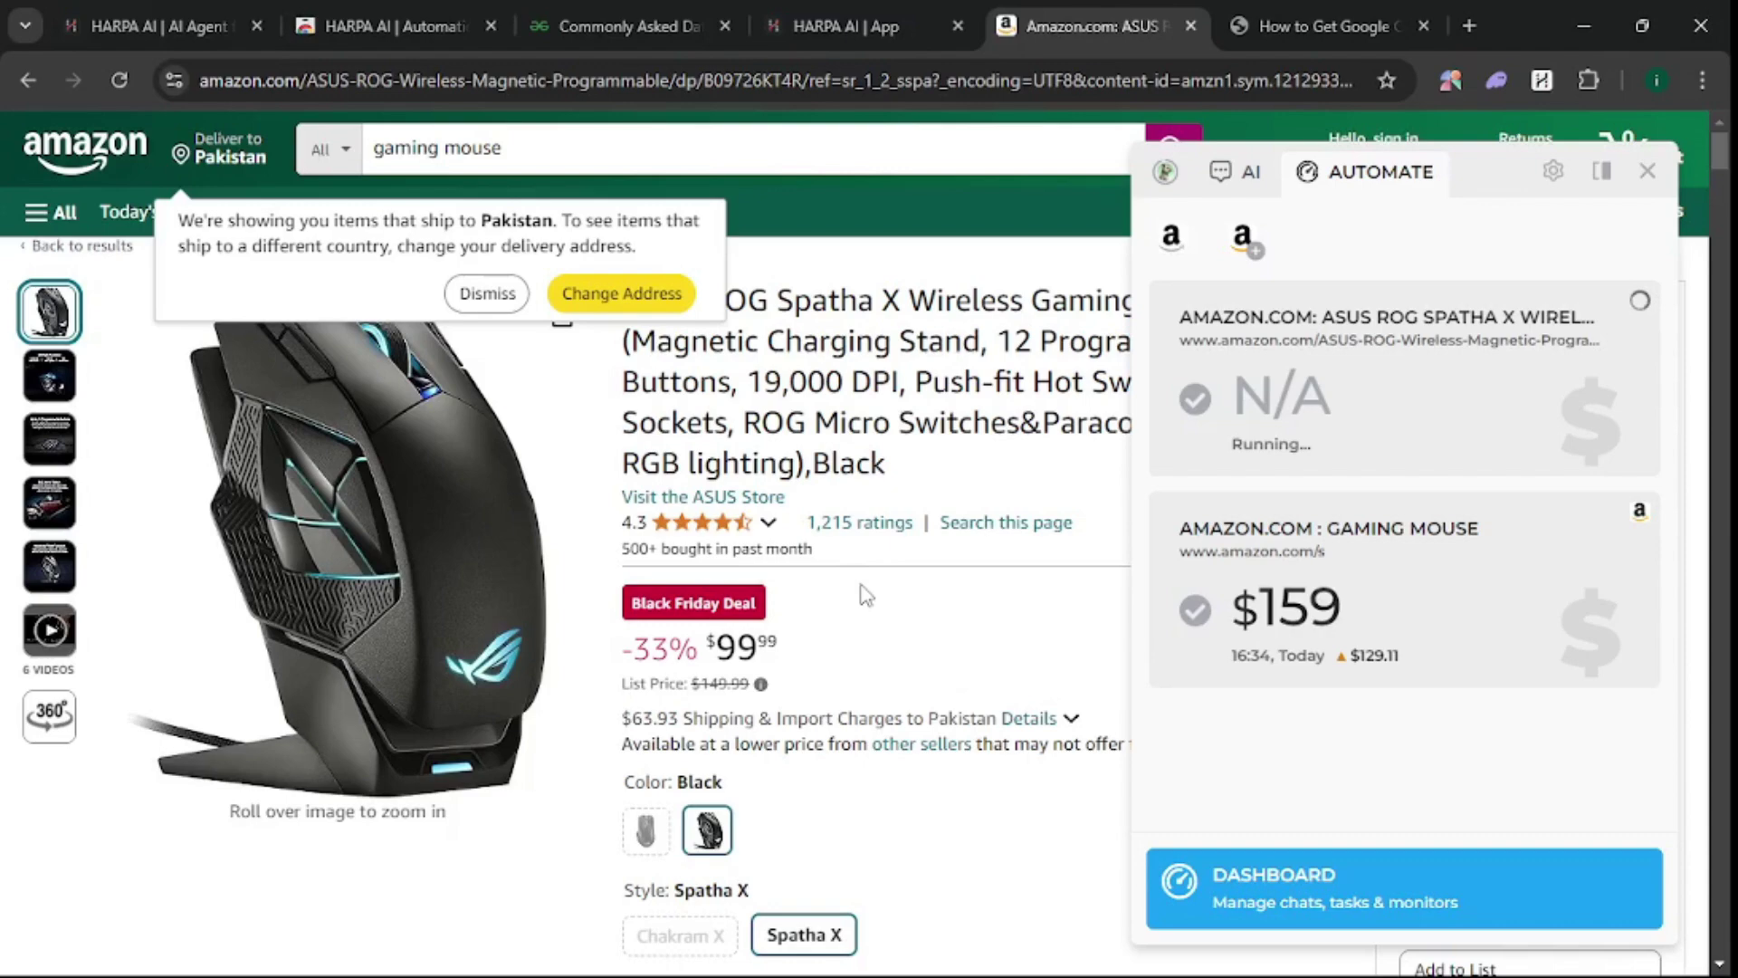
scroll(1050, 555, "down", 7)
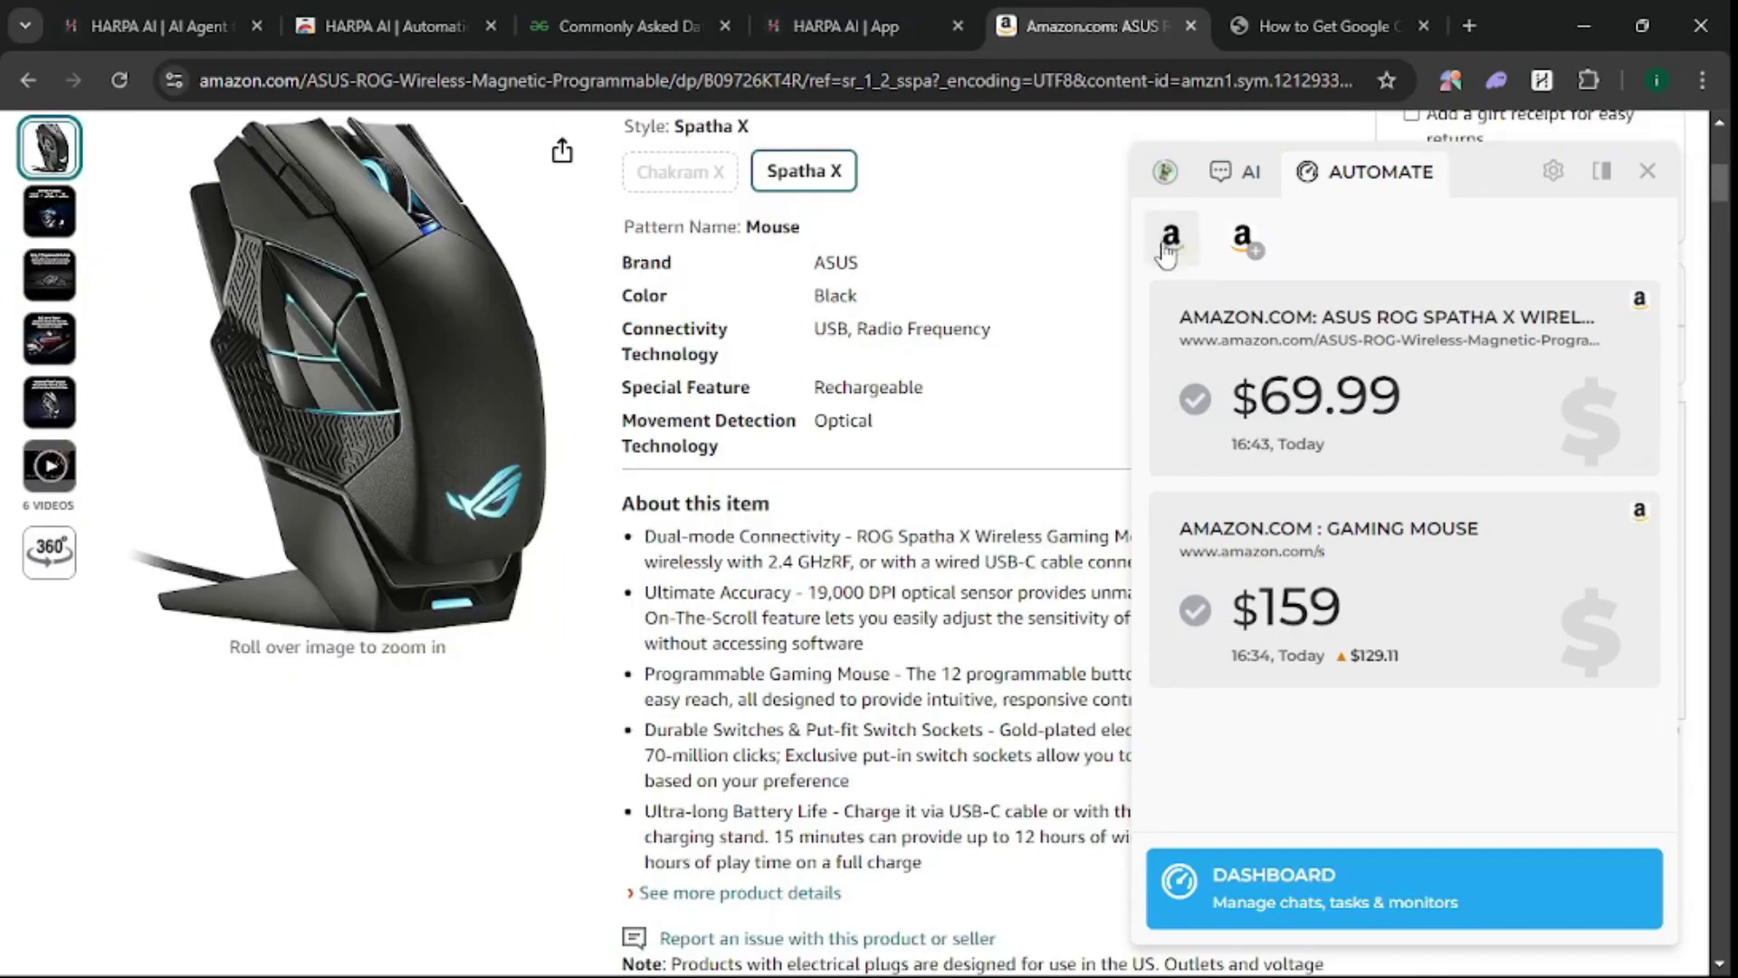
left_click(1164, 174)
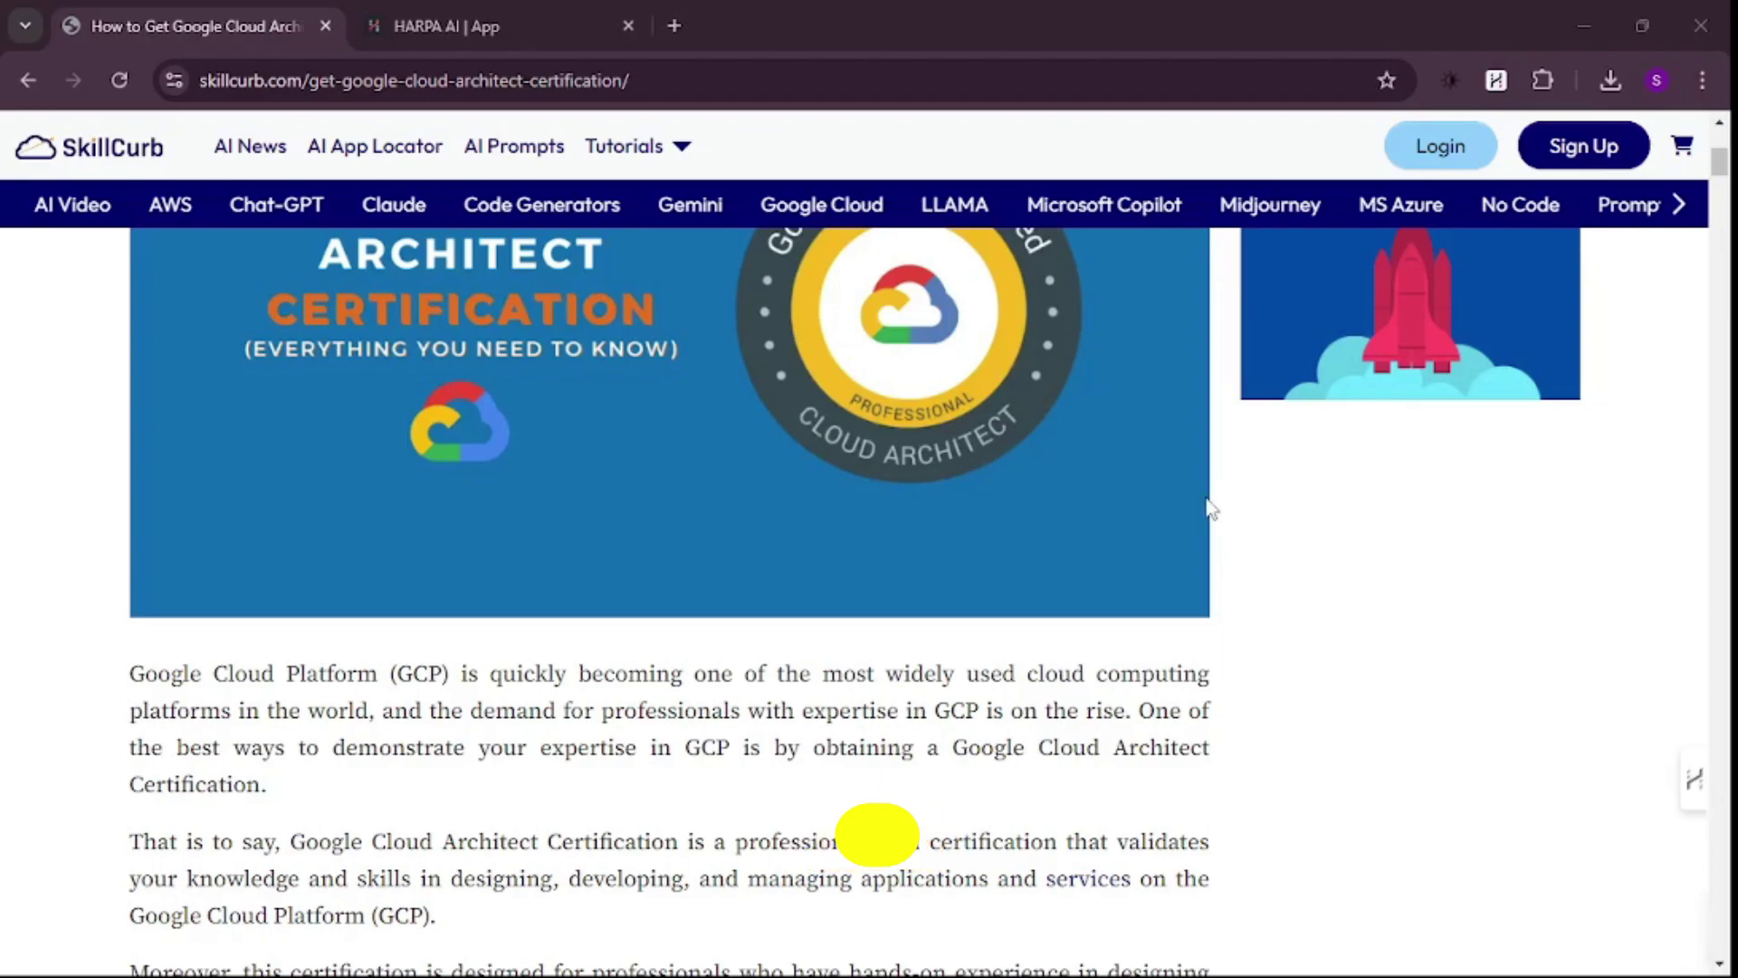
- Scroll through the SkillCurb Google Cloud Architect article down to its seven-step table of contents
scroll(1186, 503, "up", 1)
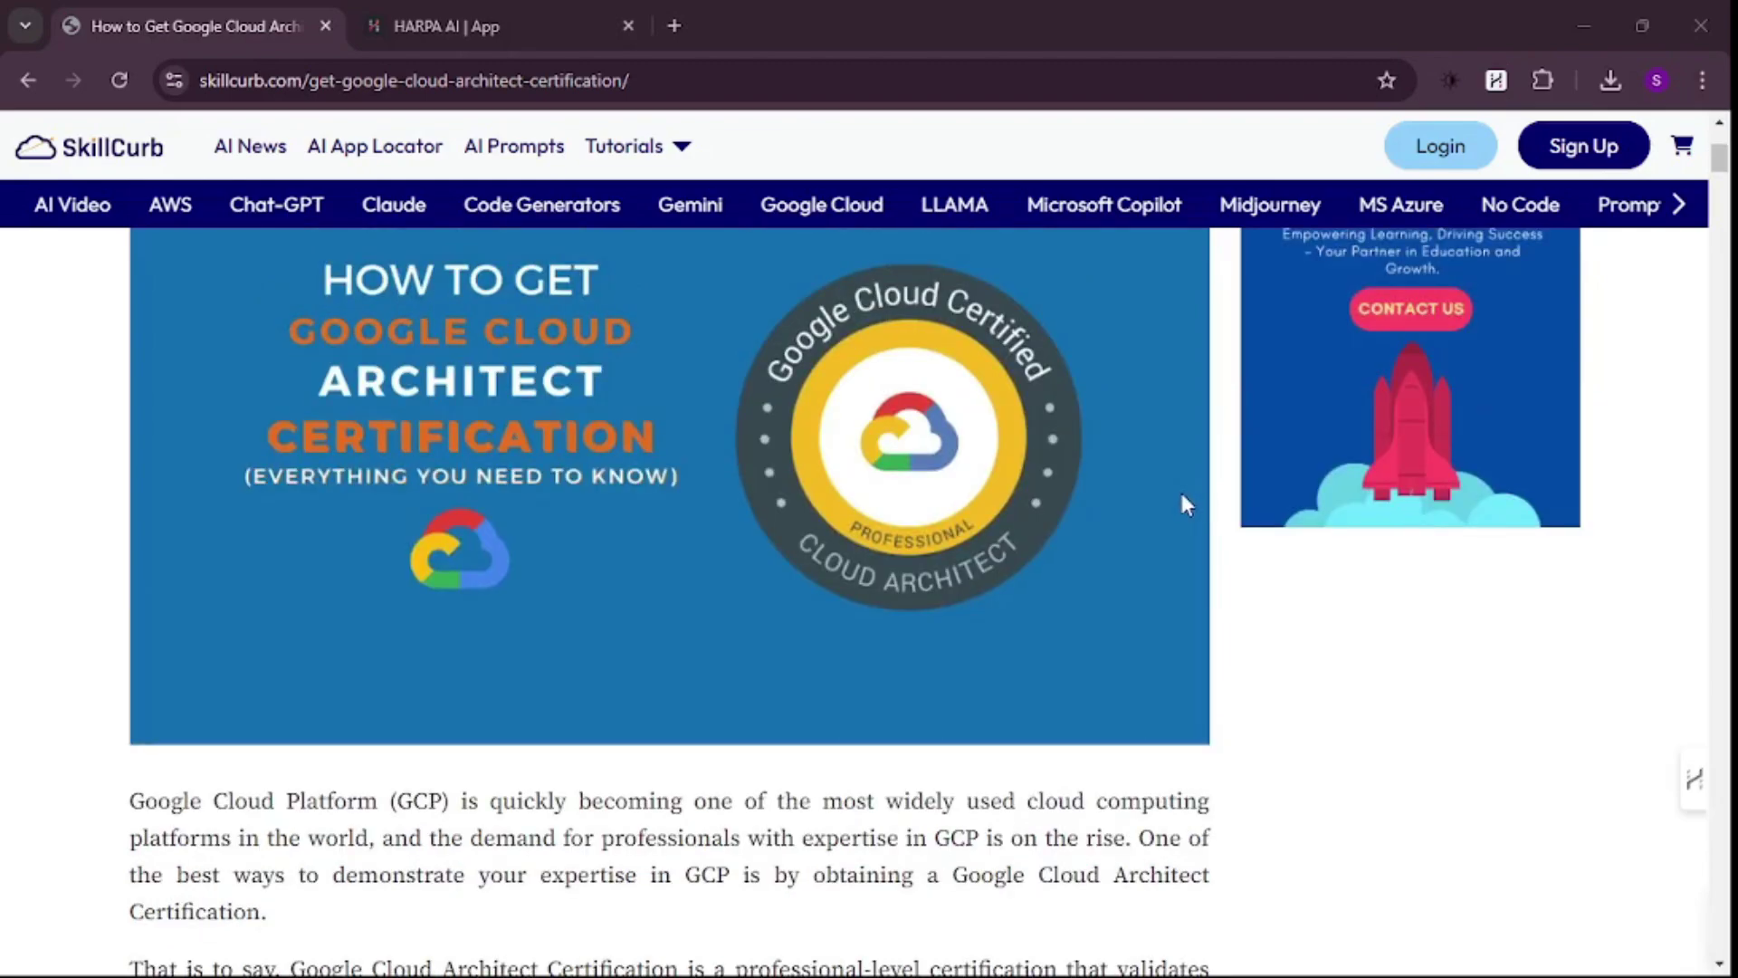
scroll(1180, 494, "down", 3)
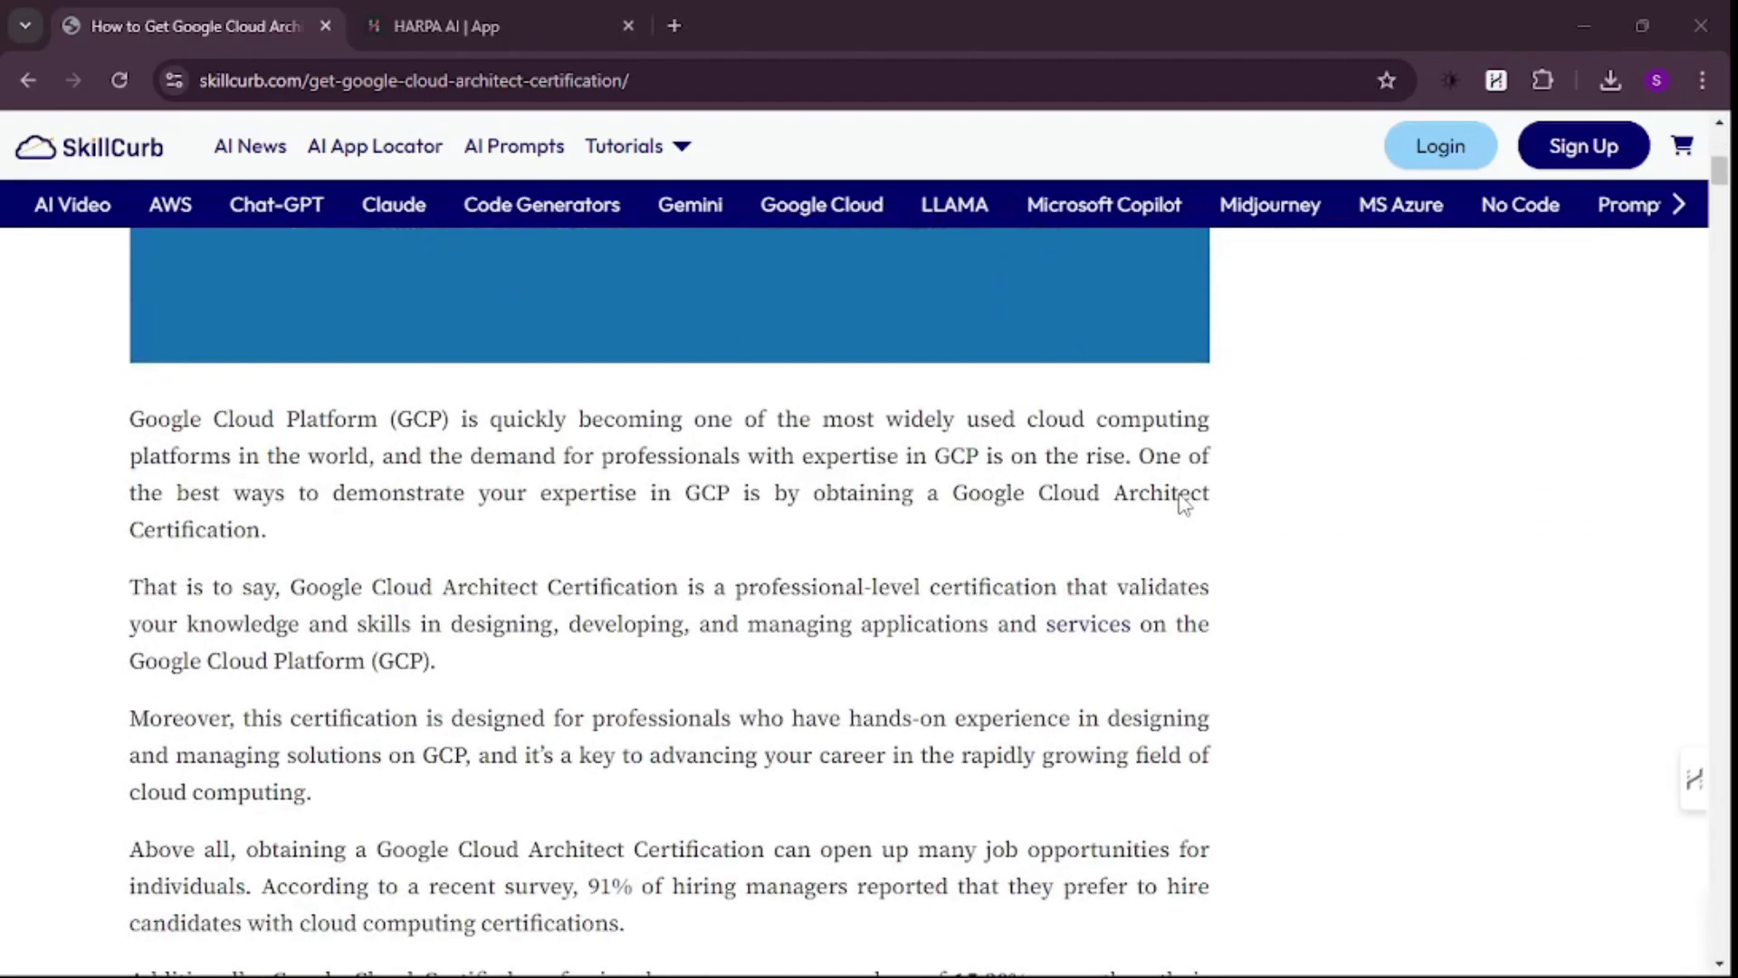
scroll(1184, 503, "up", 3)
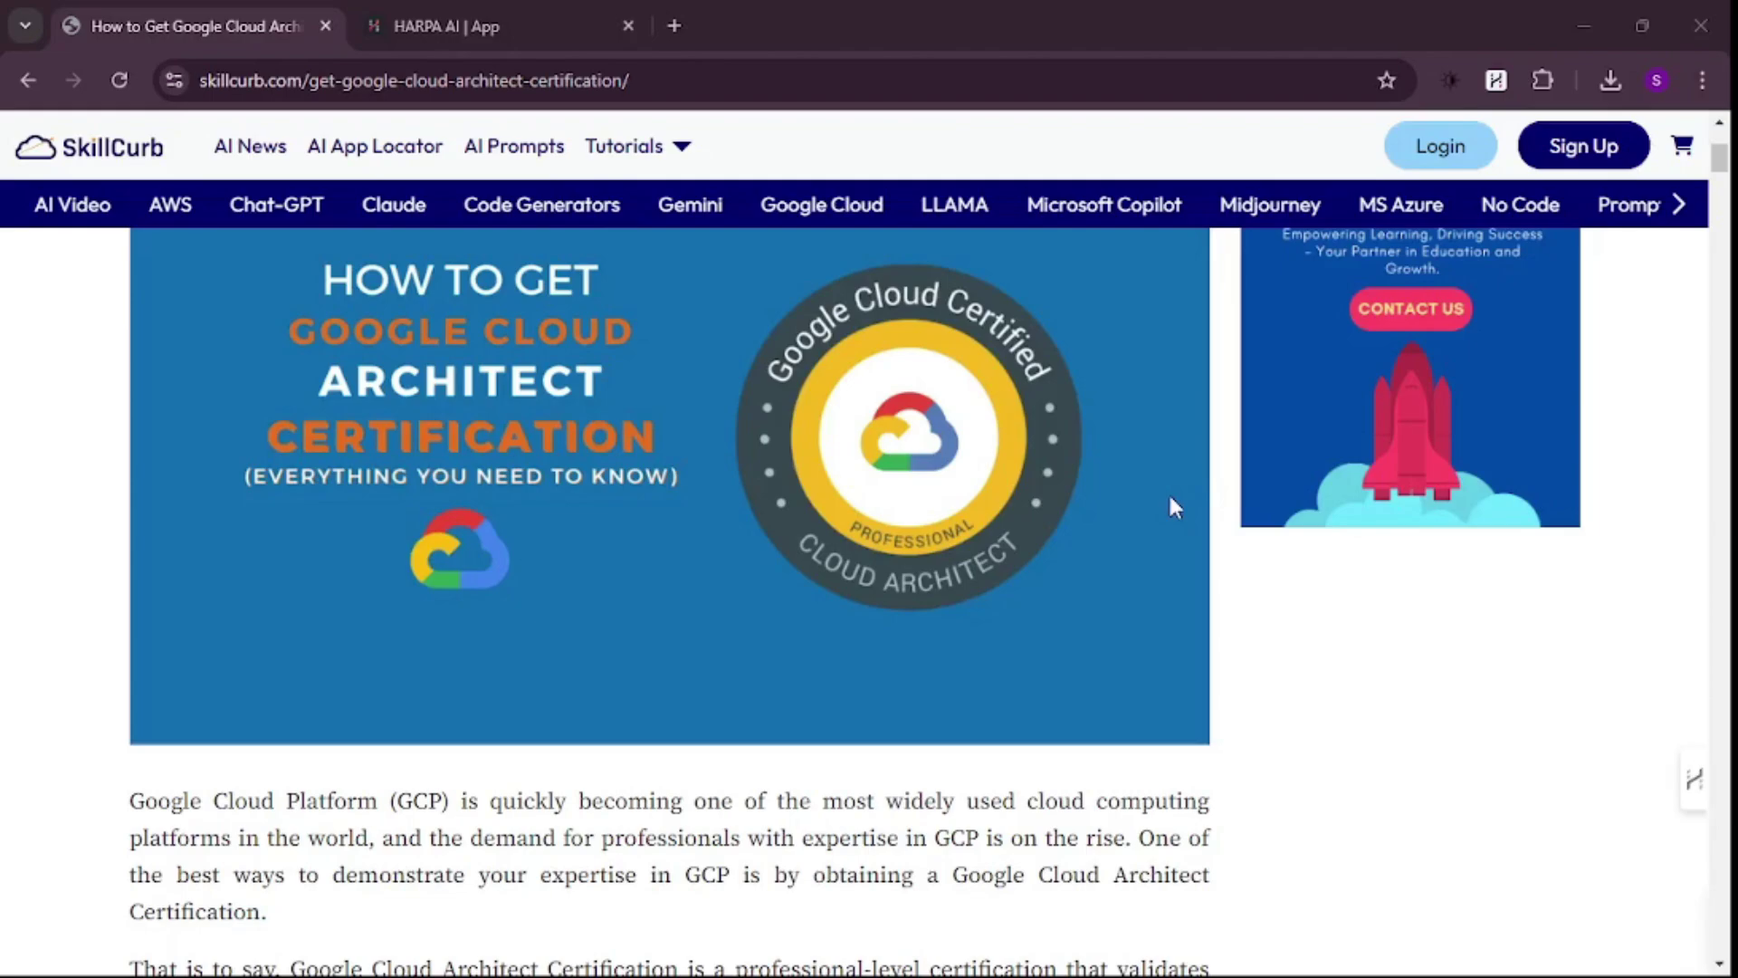
scroll(1156, 510, "down", 3)
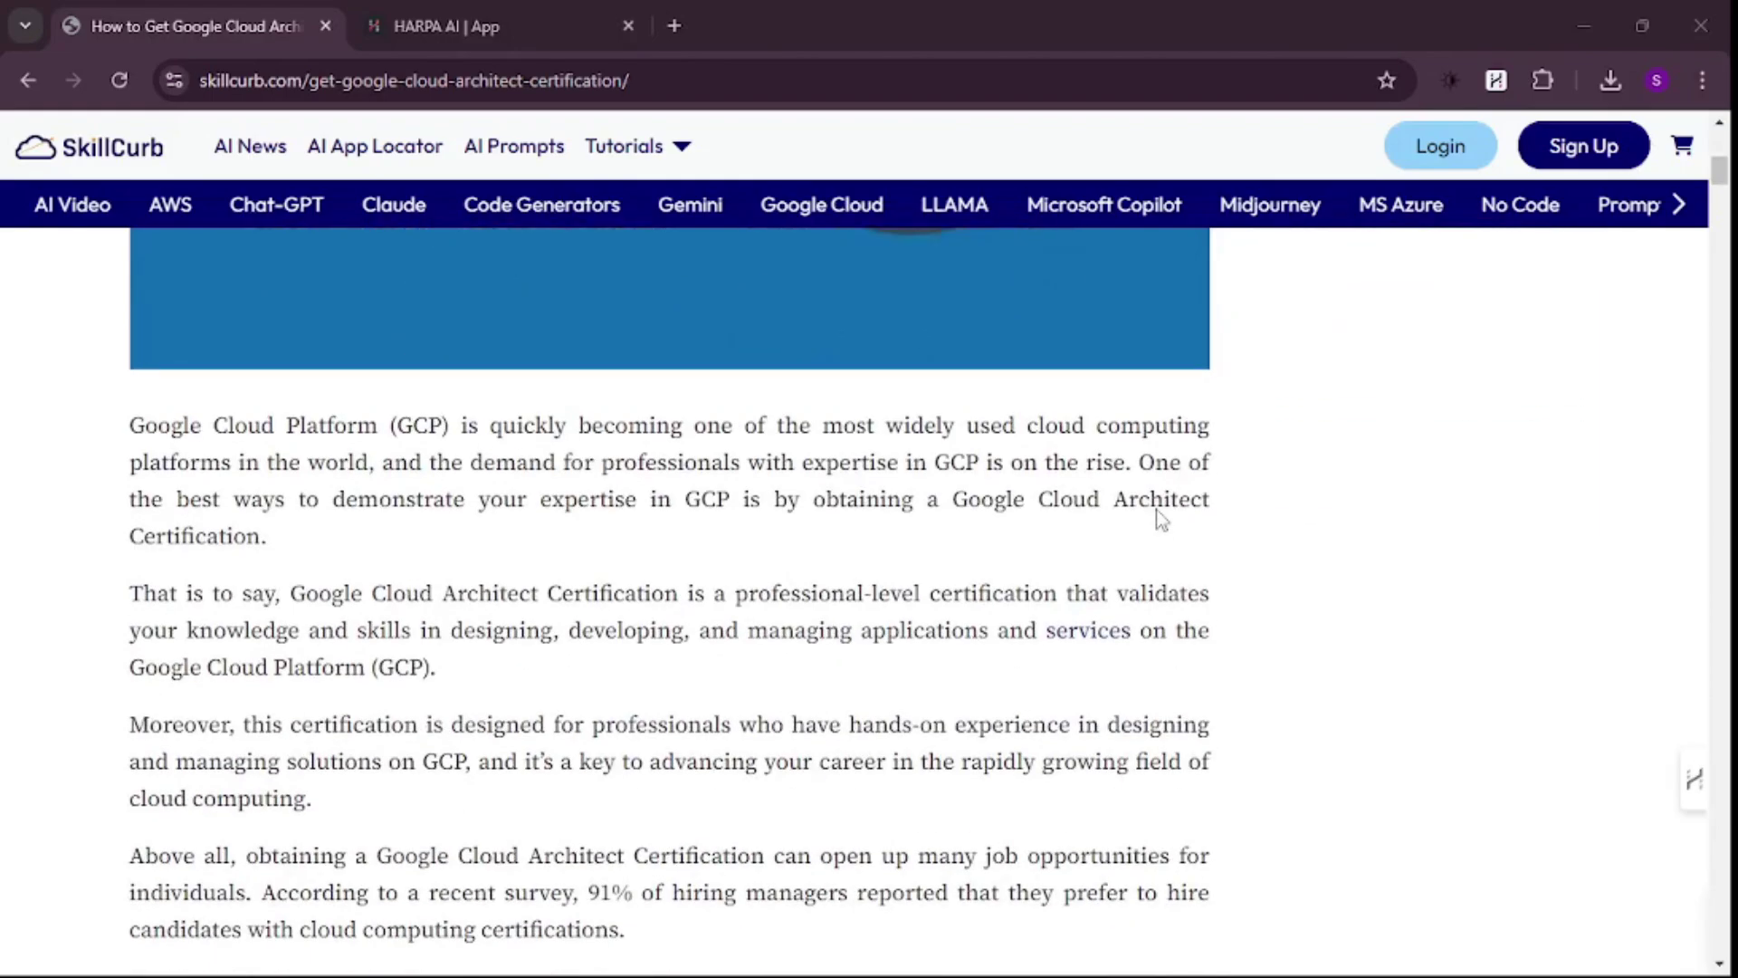
scroll(1153, 510, "down", 2)
scroll(923, 504, "down", 15)
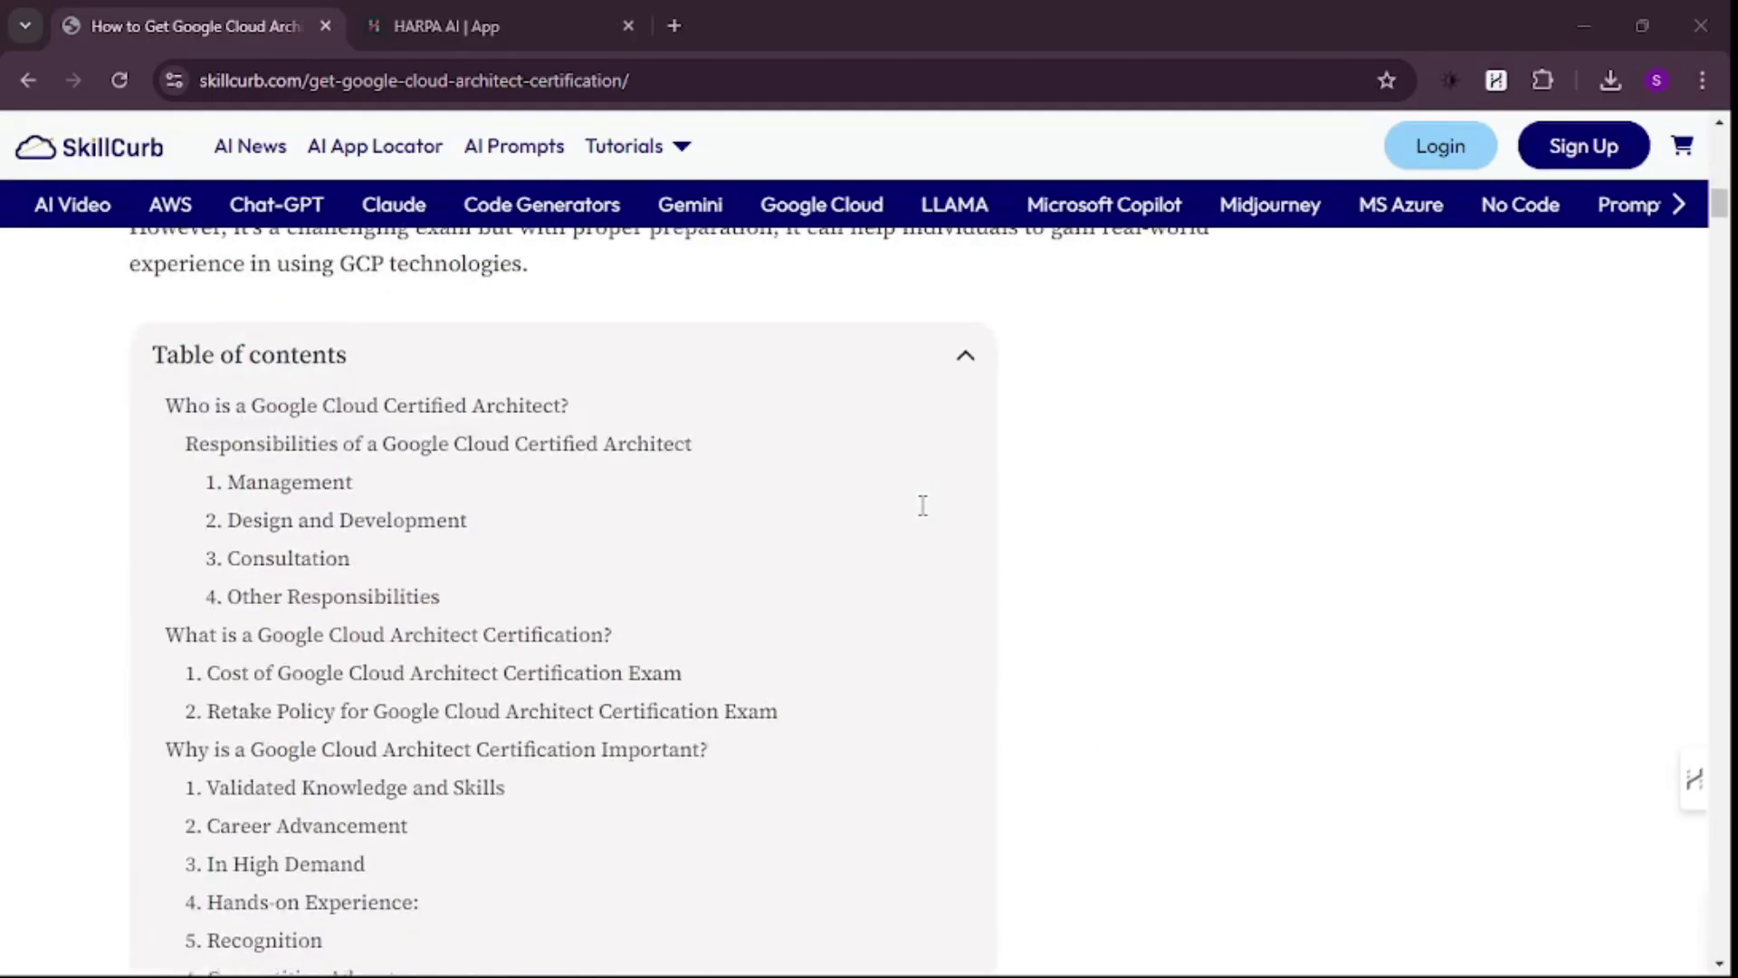
scroll(922, 504, "down", 8)
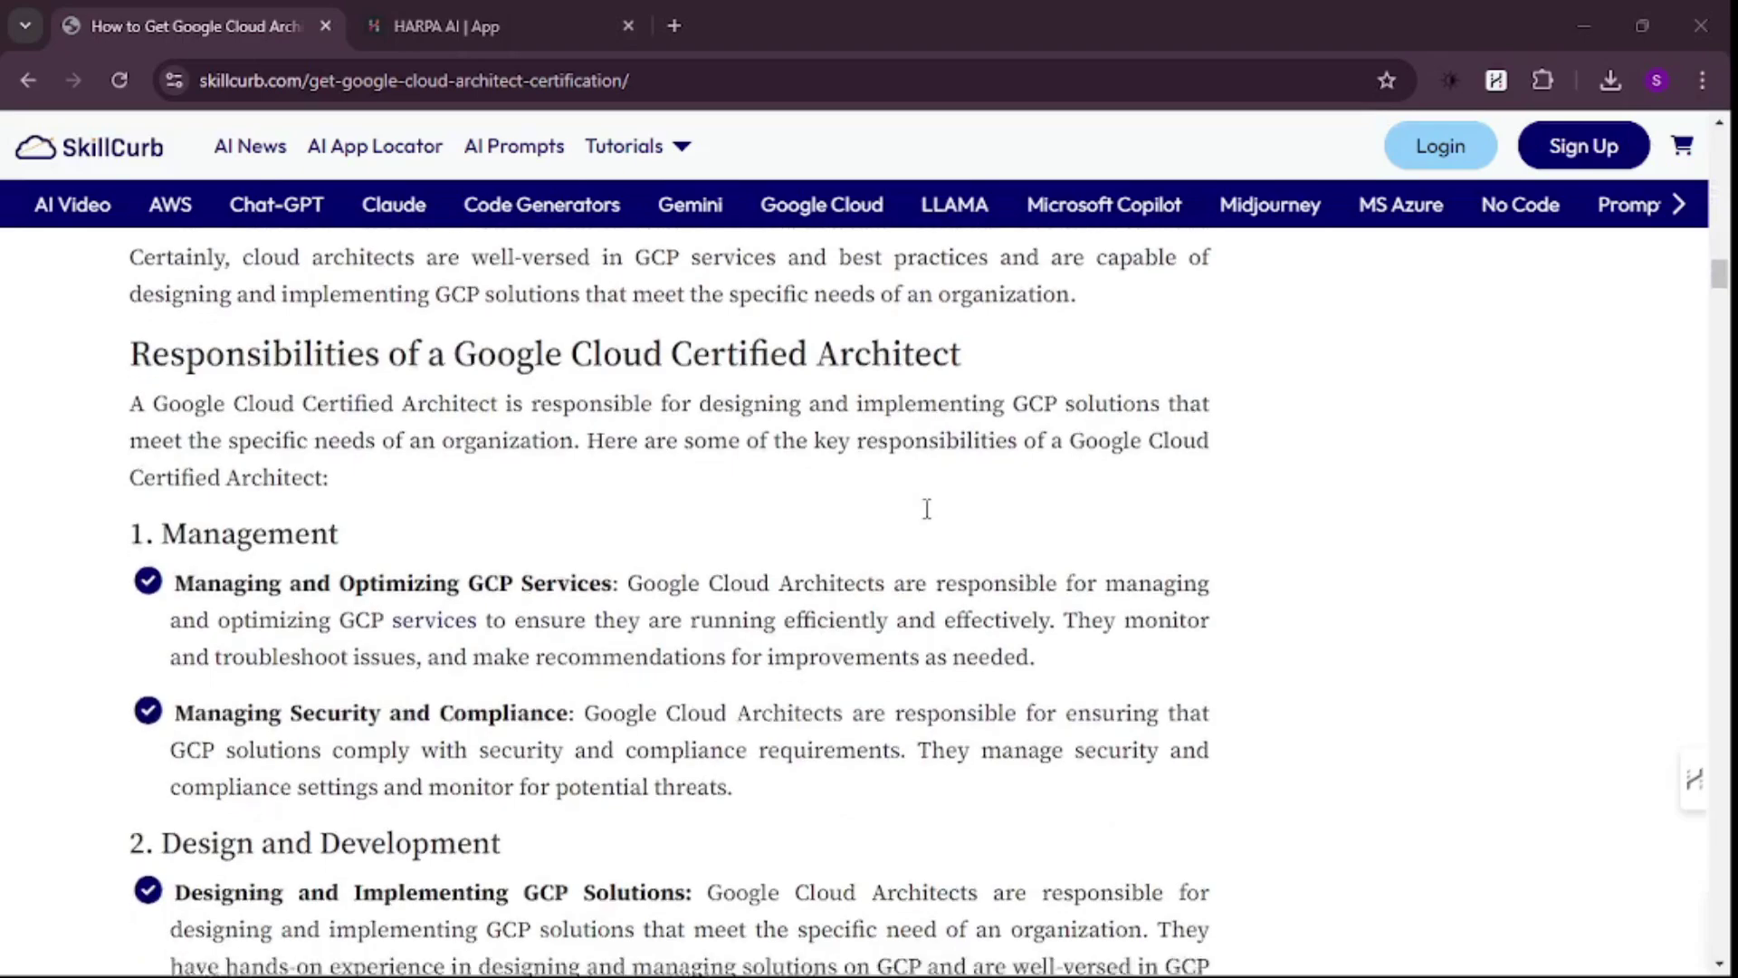
scroll(925, 507, "up", 8)
scroll(925, 508, "up", 4)
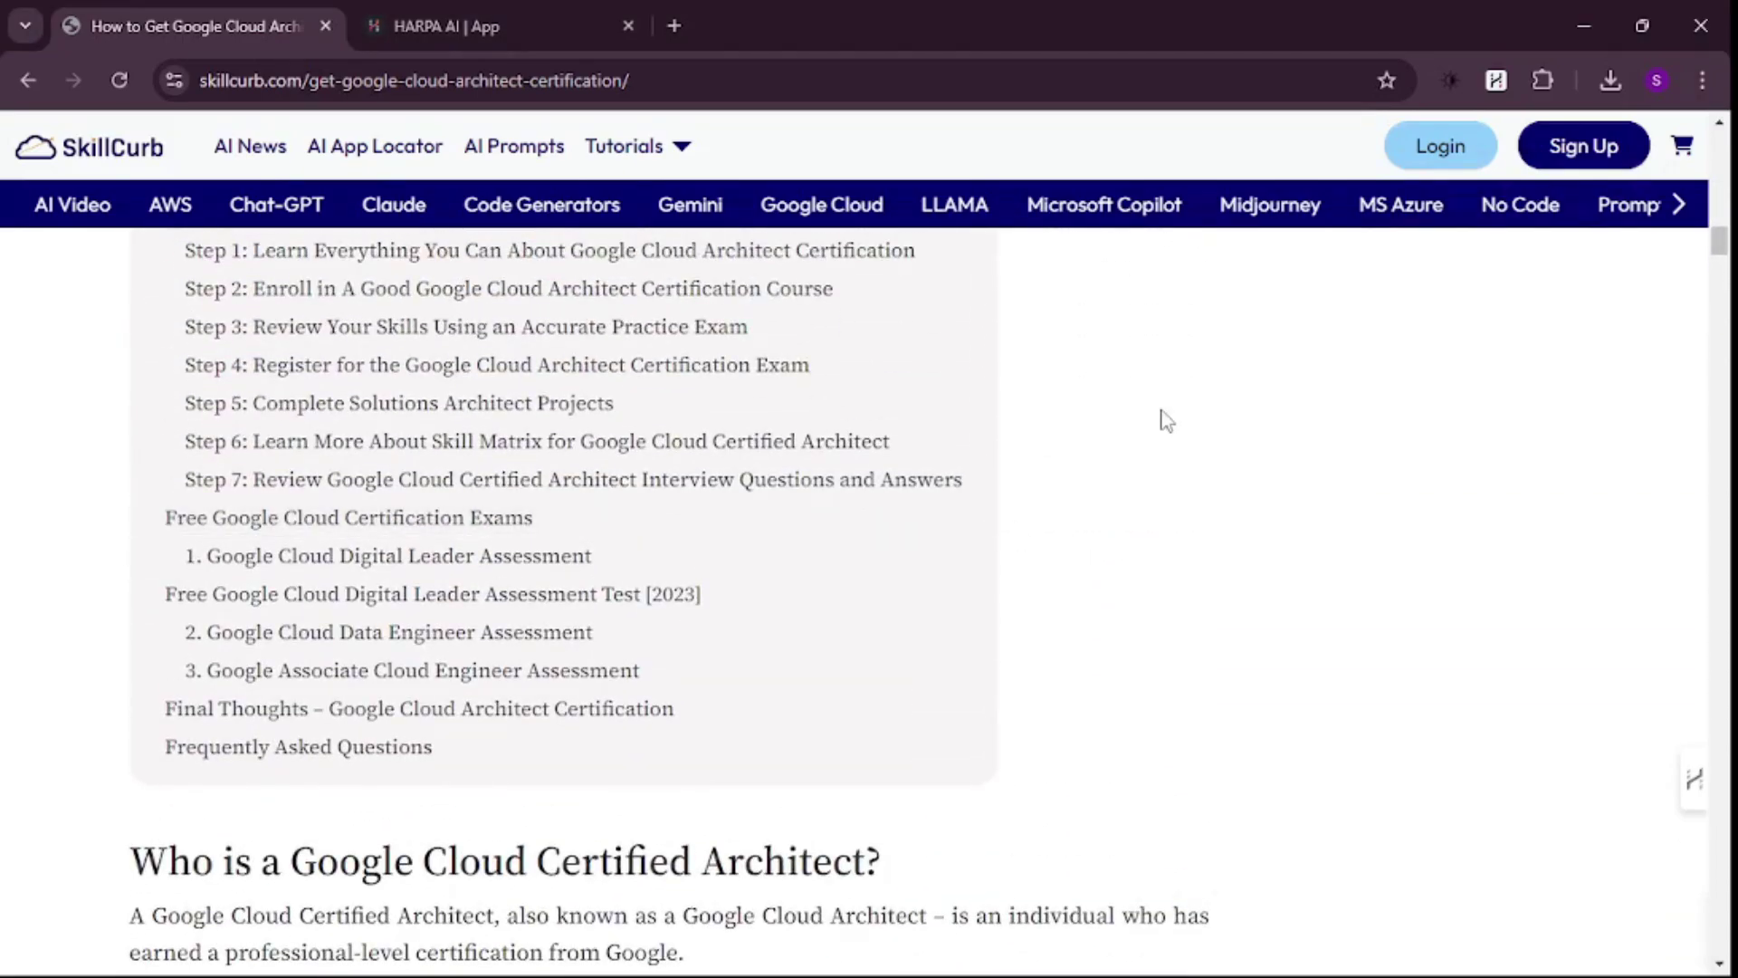
- Run HARPA's Summarize on the SkillCurb article and read through its key points and related queries
key("alt+a")
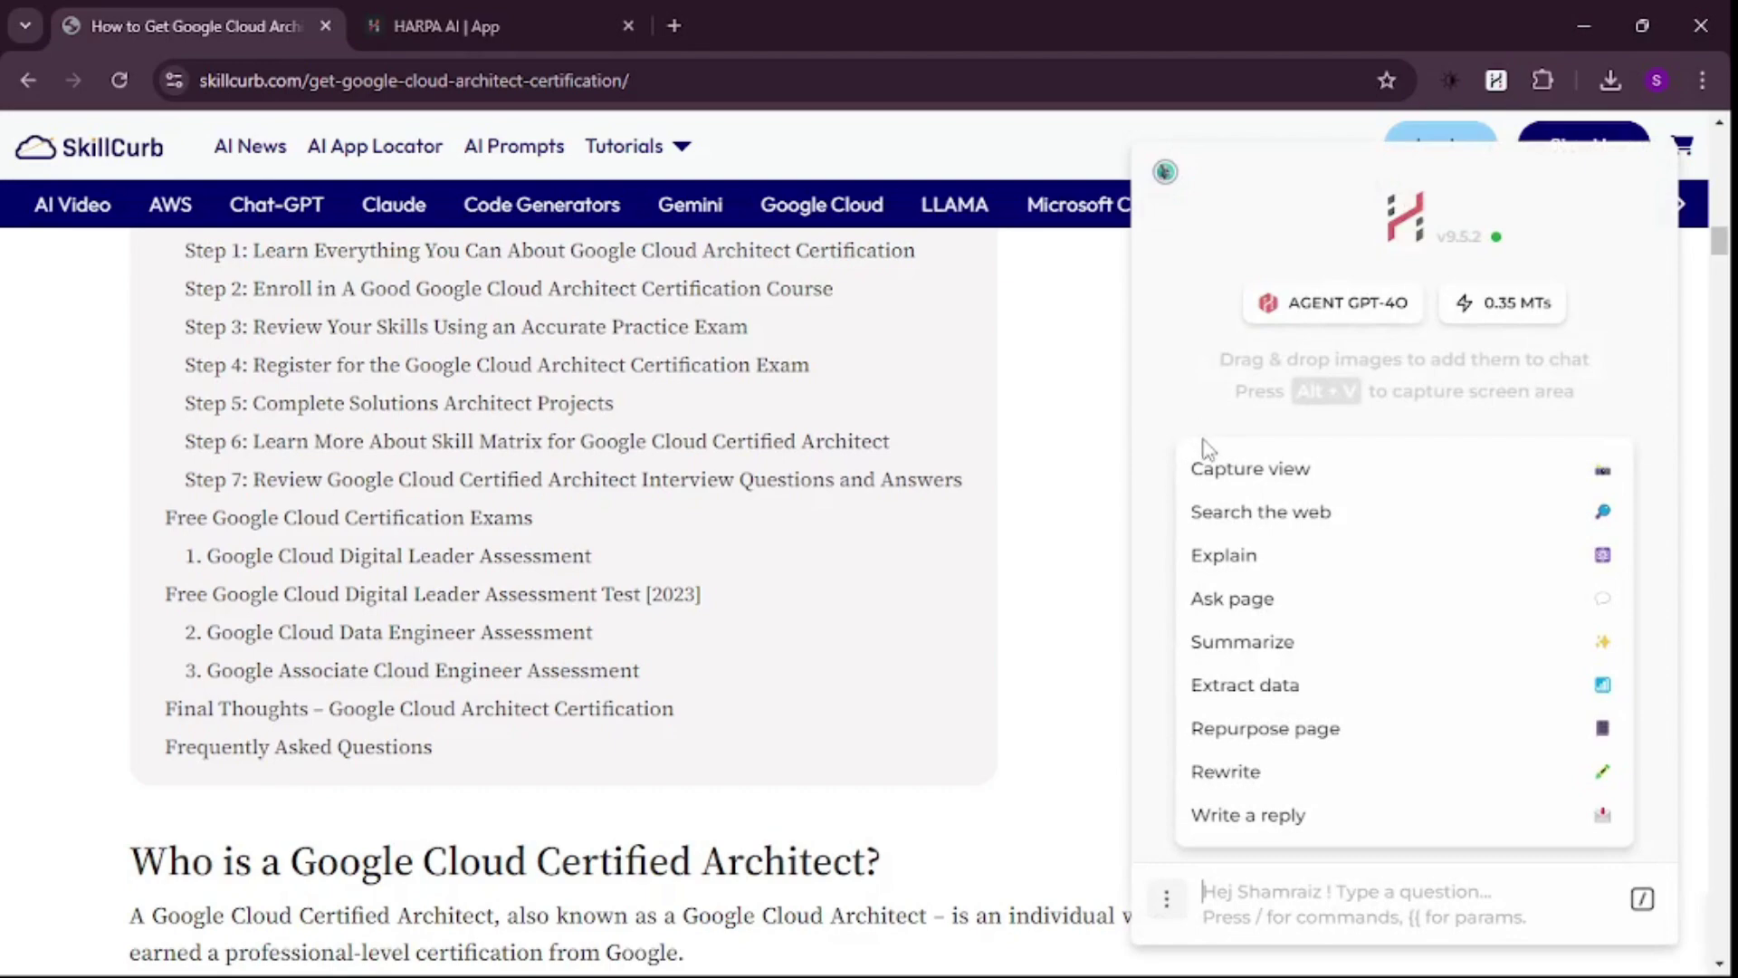
left_click(1228, 643)
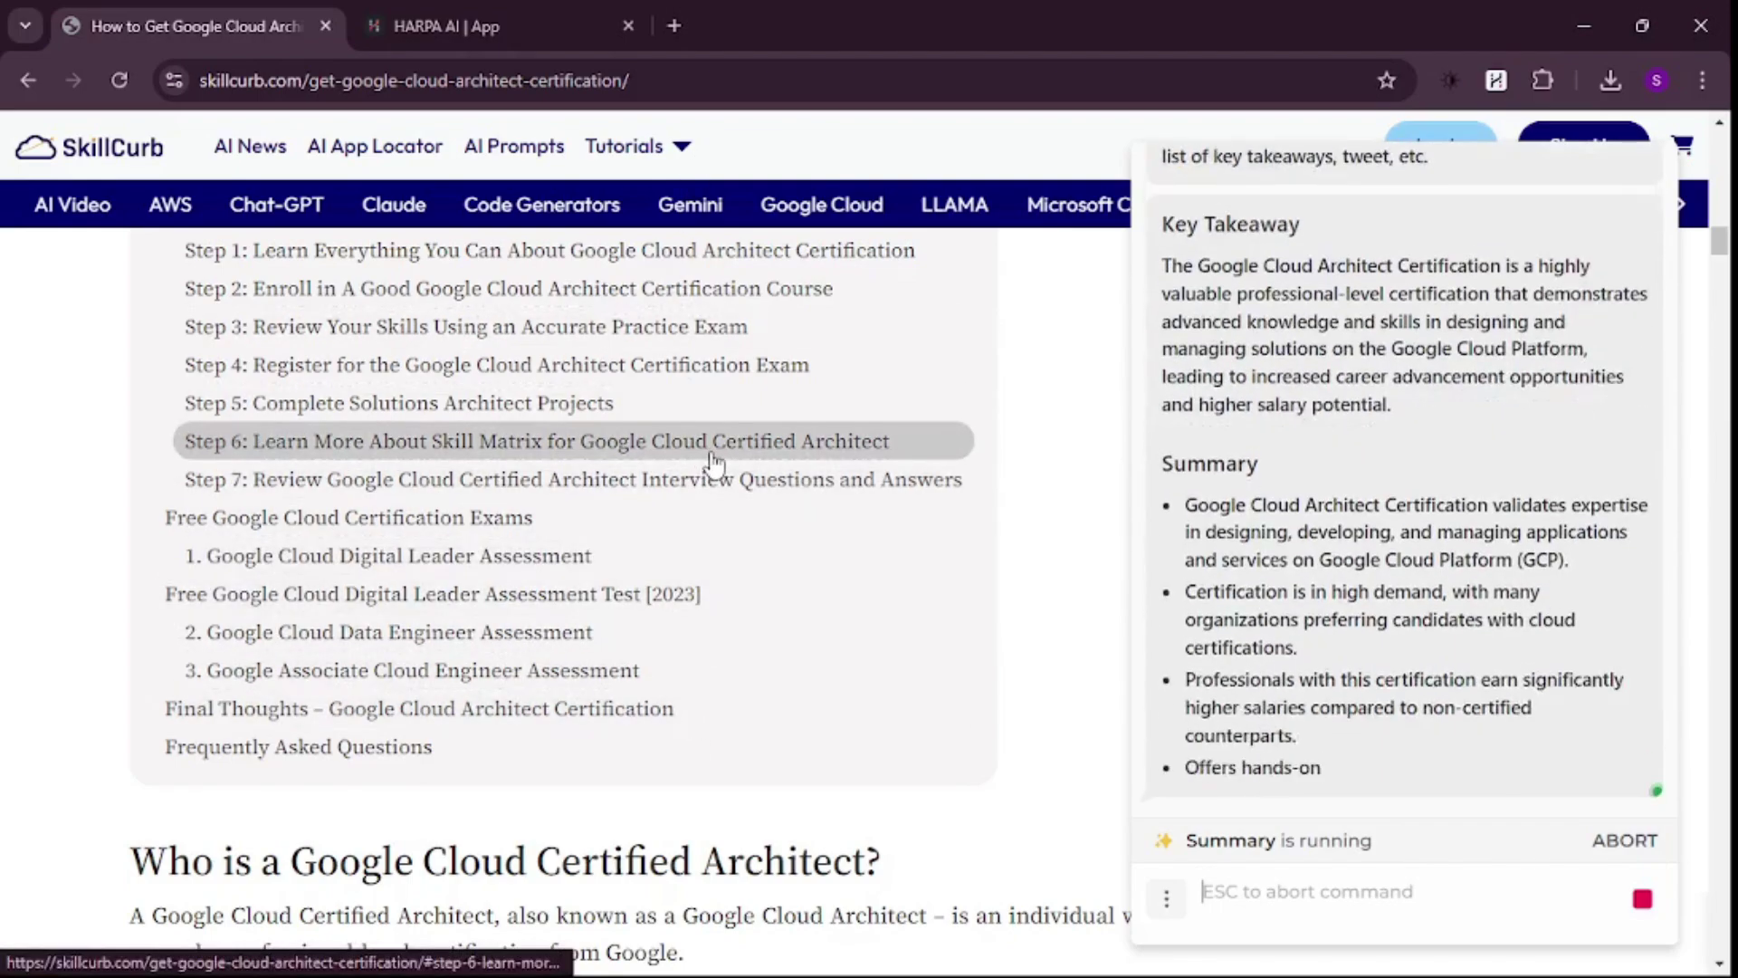
scroll(1300, 434, "up", 3)
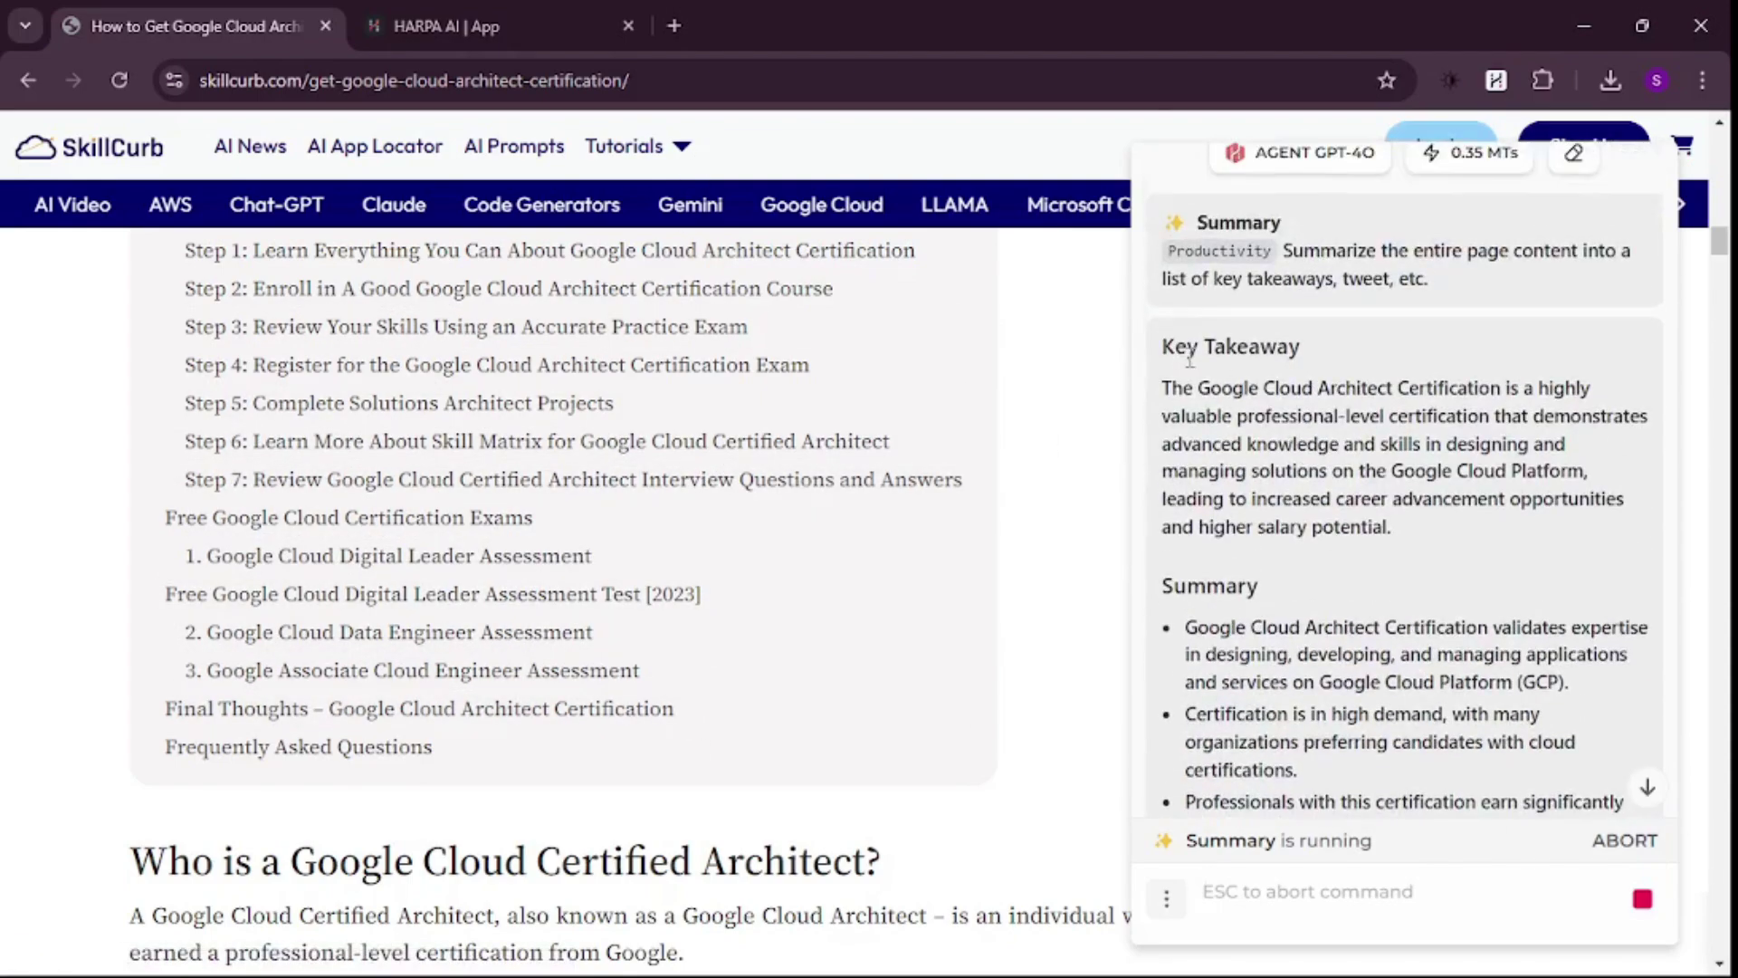
scroll(1262, 378, "down", 10)
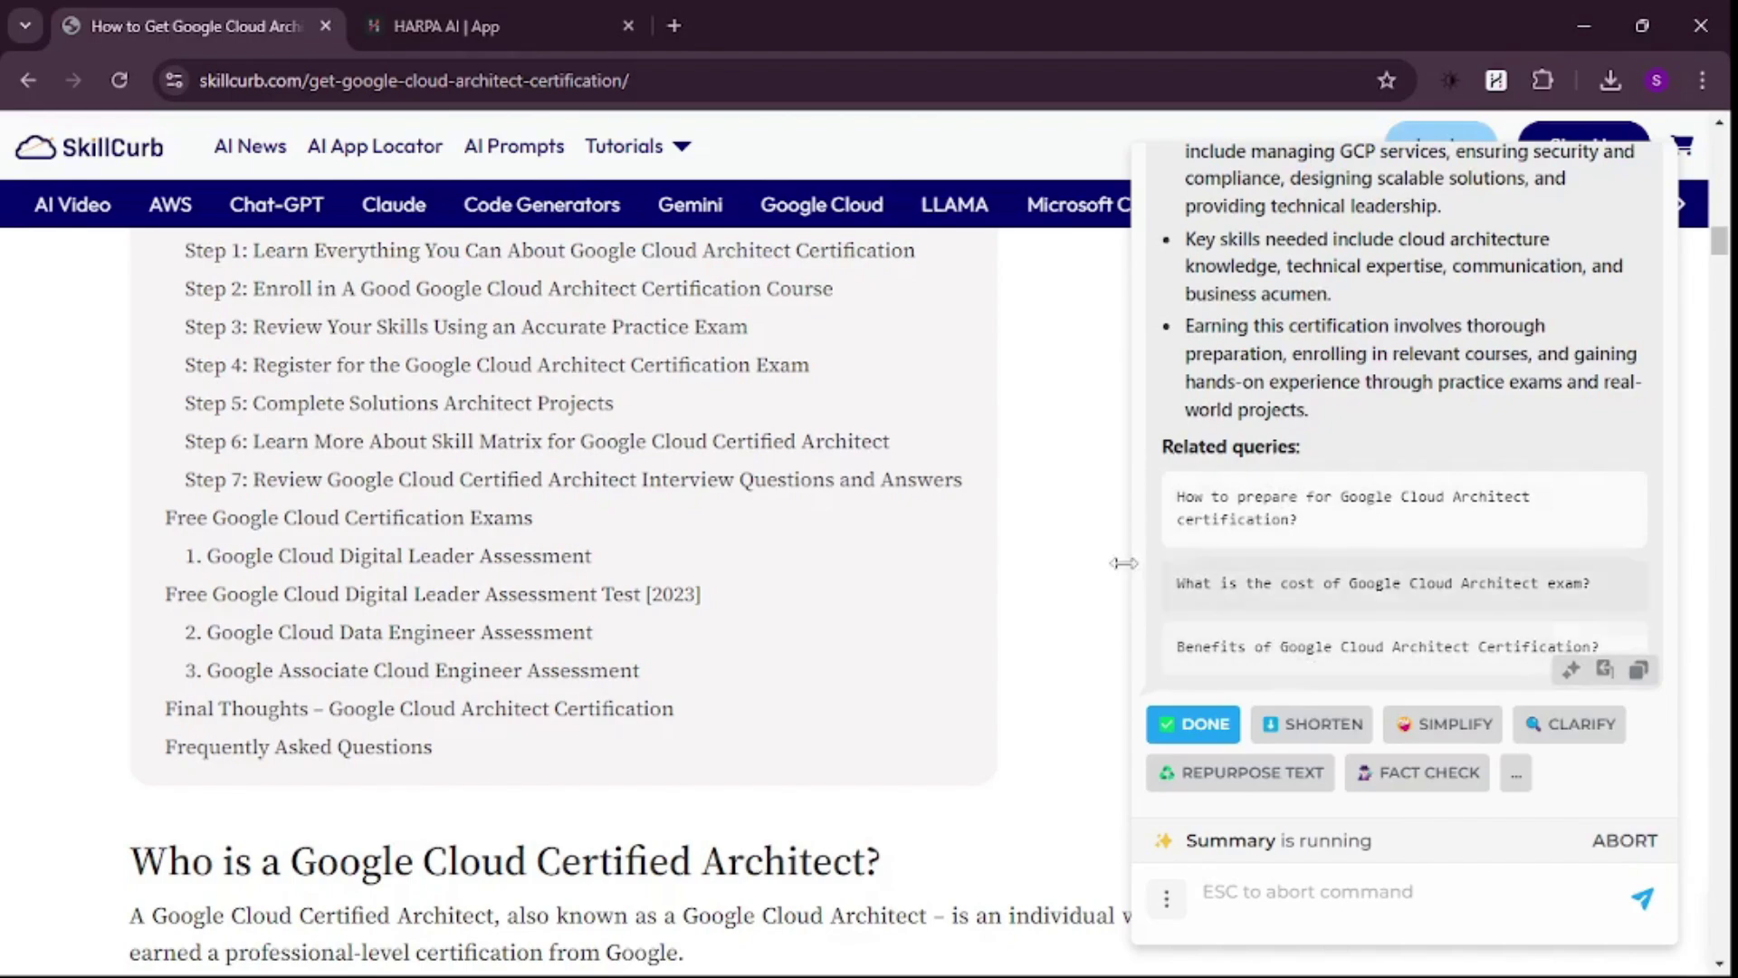
scroll(993, 458, "up", 5)
scroll(993, 458, "up", 3)
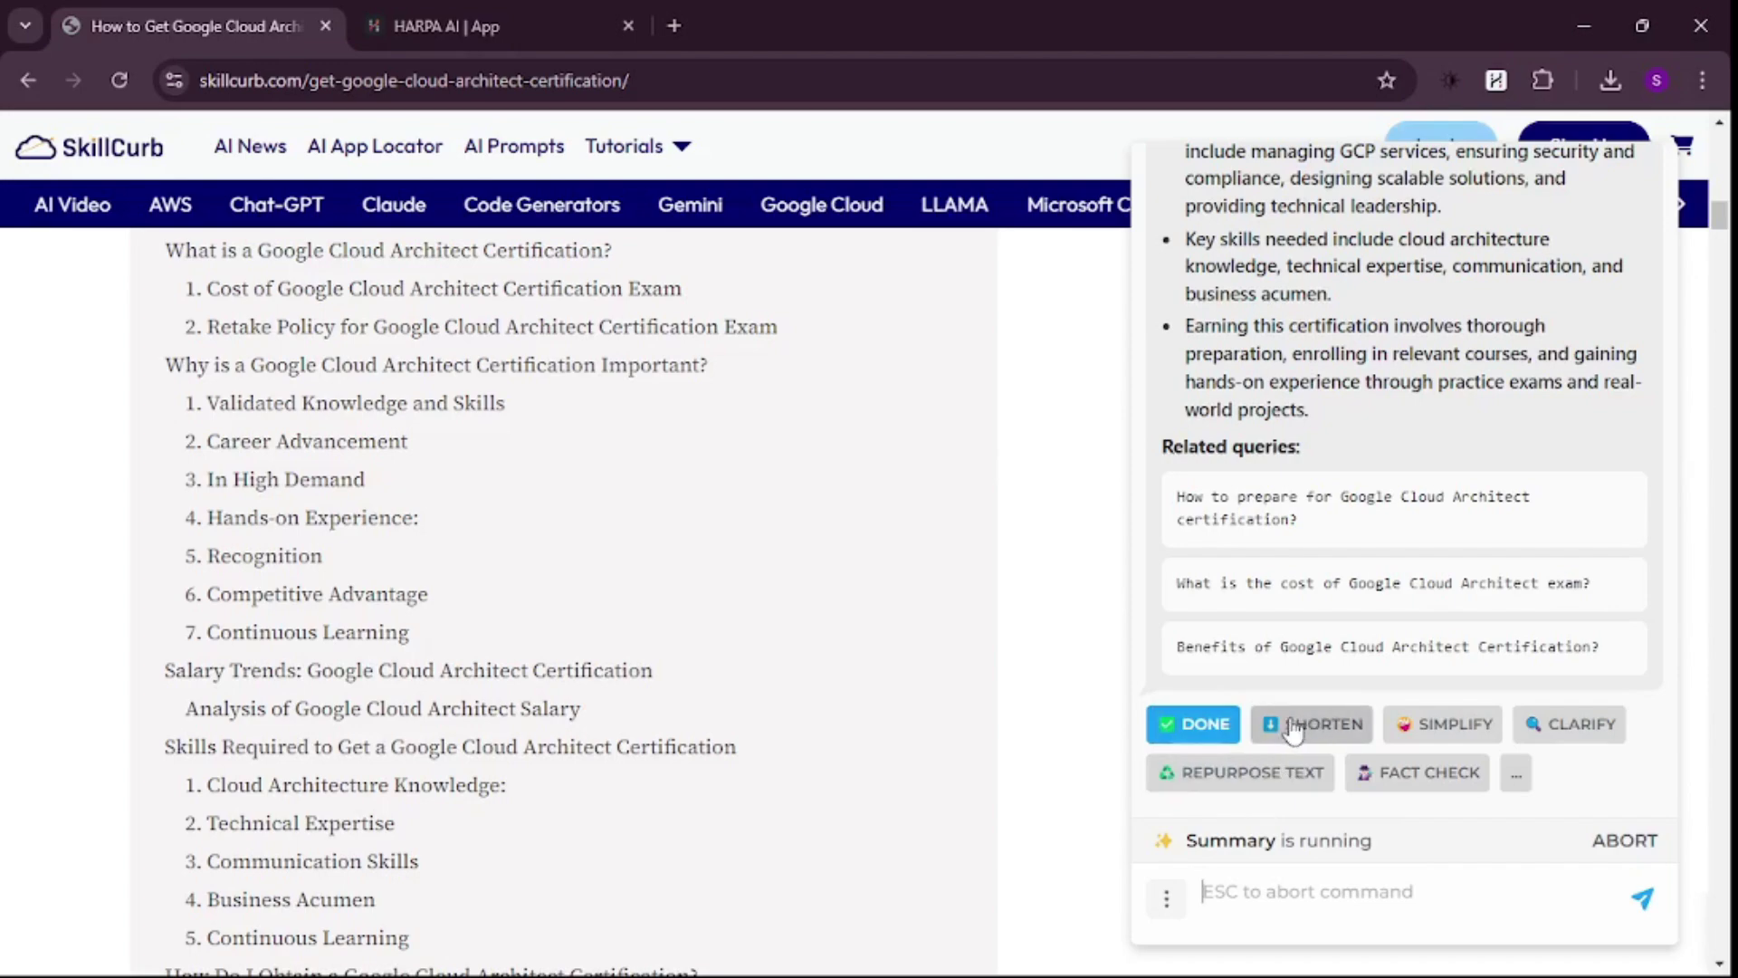
- Close the summary and list HARPA's commands with /, scrolling down to YouTube video summary and Extract data
left_click(1189, 729)
scroll(978, 616, "up", 5)
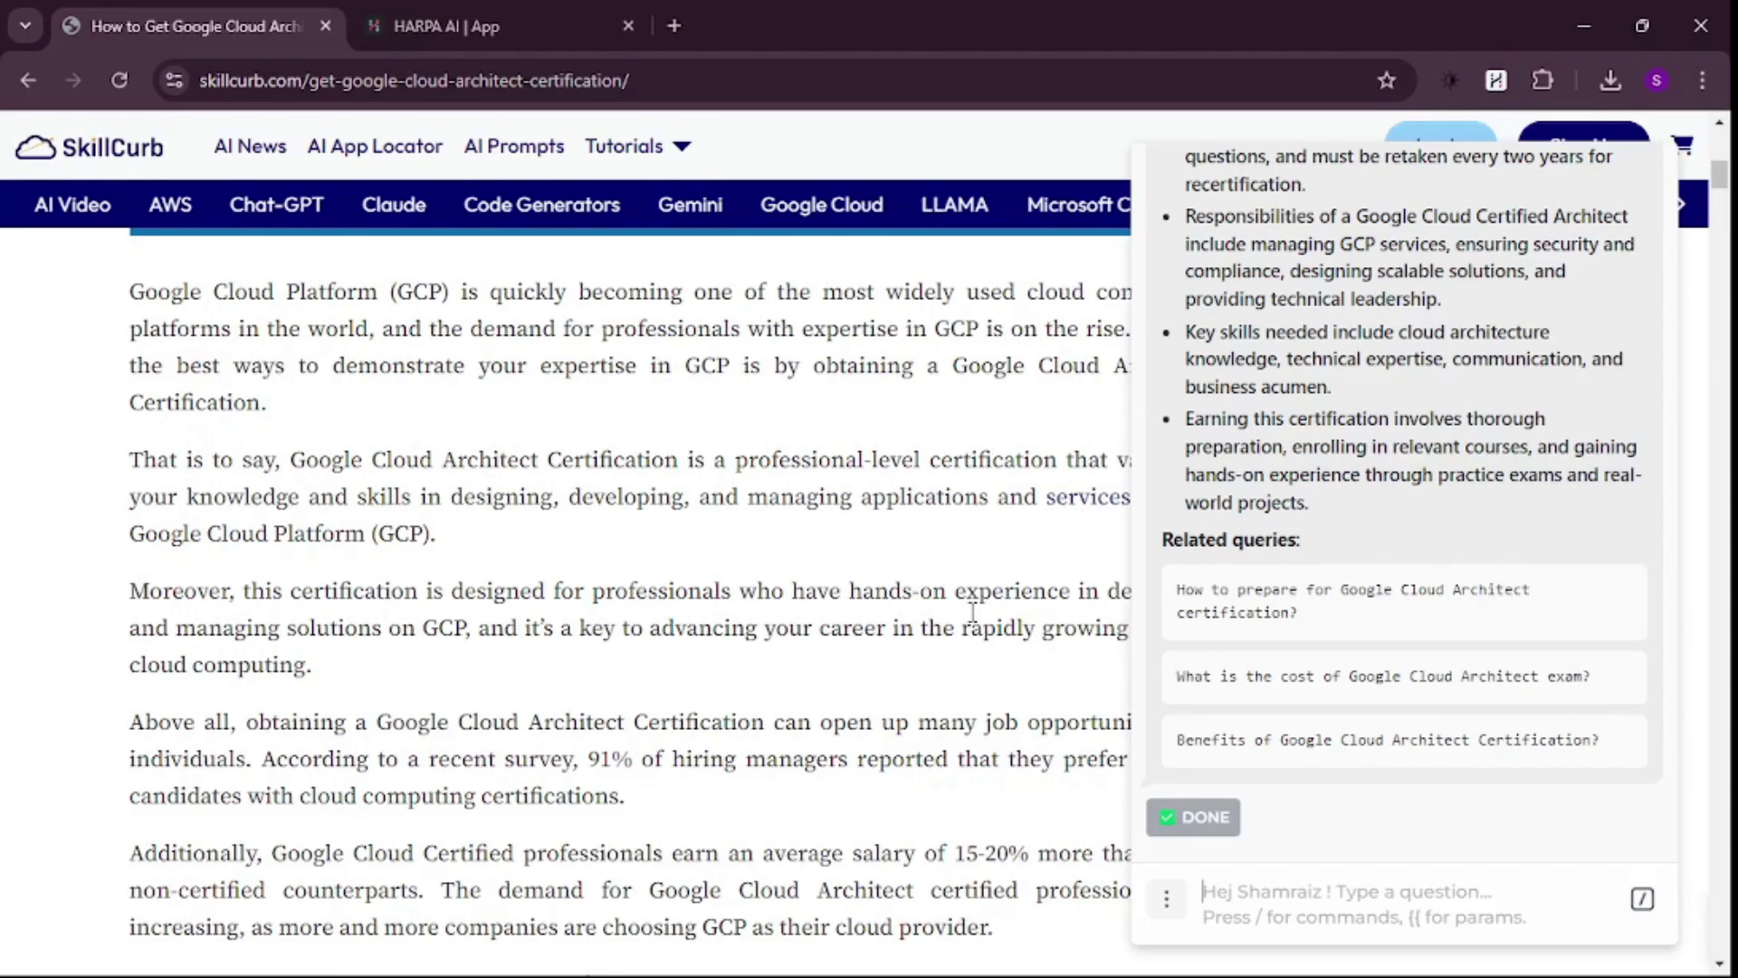
type("/")
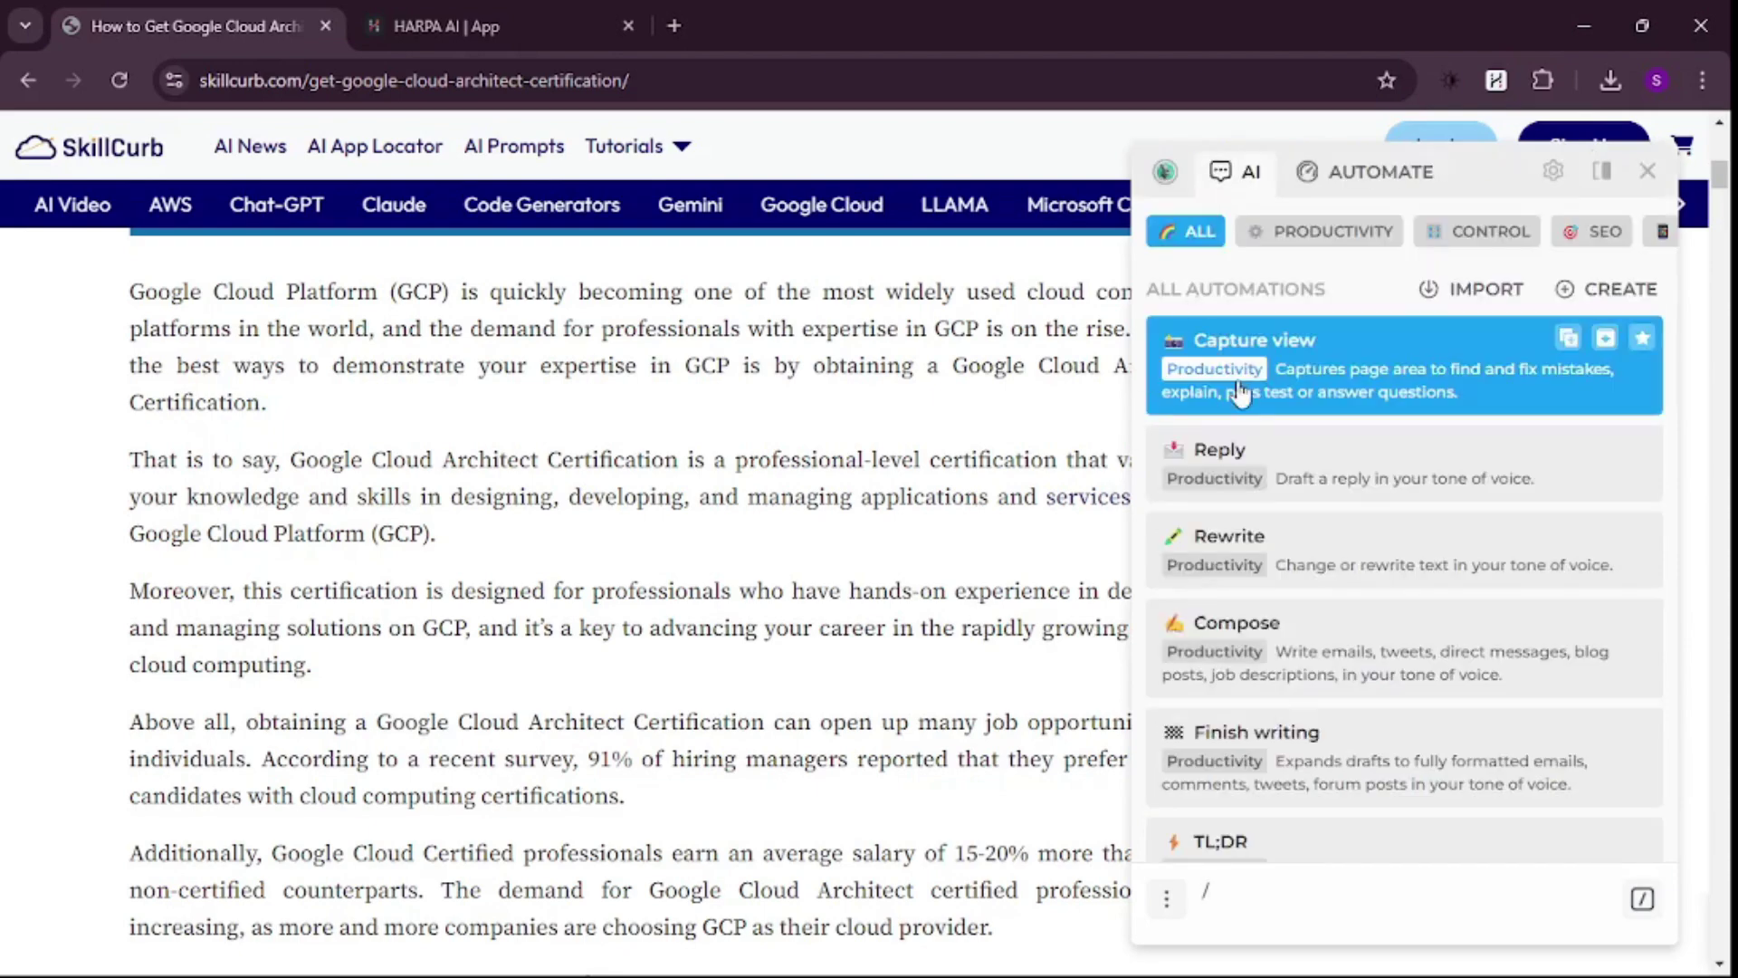
scroll(1241, 426, "down", 3)
scroll(1267, 462, "up", 3)
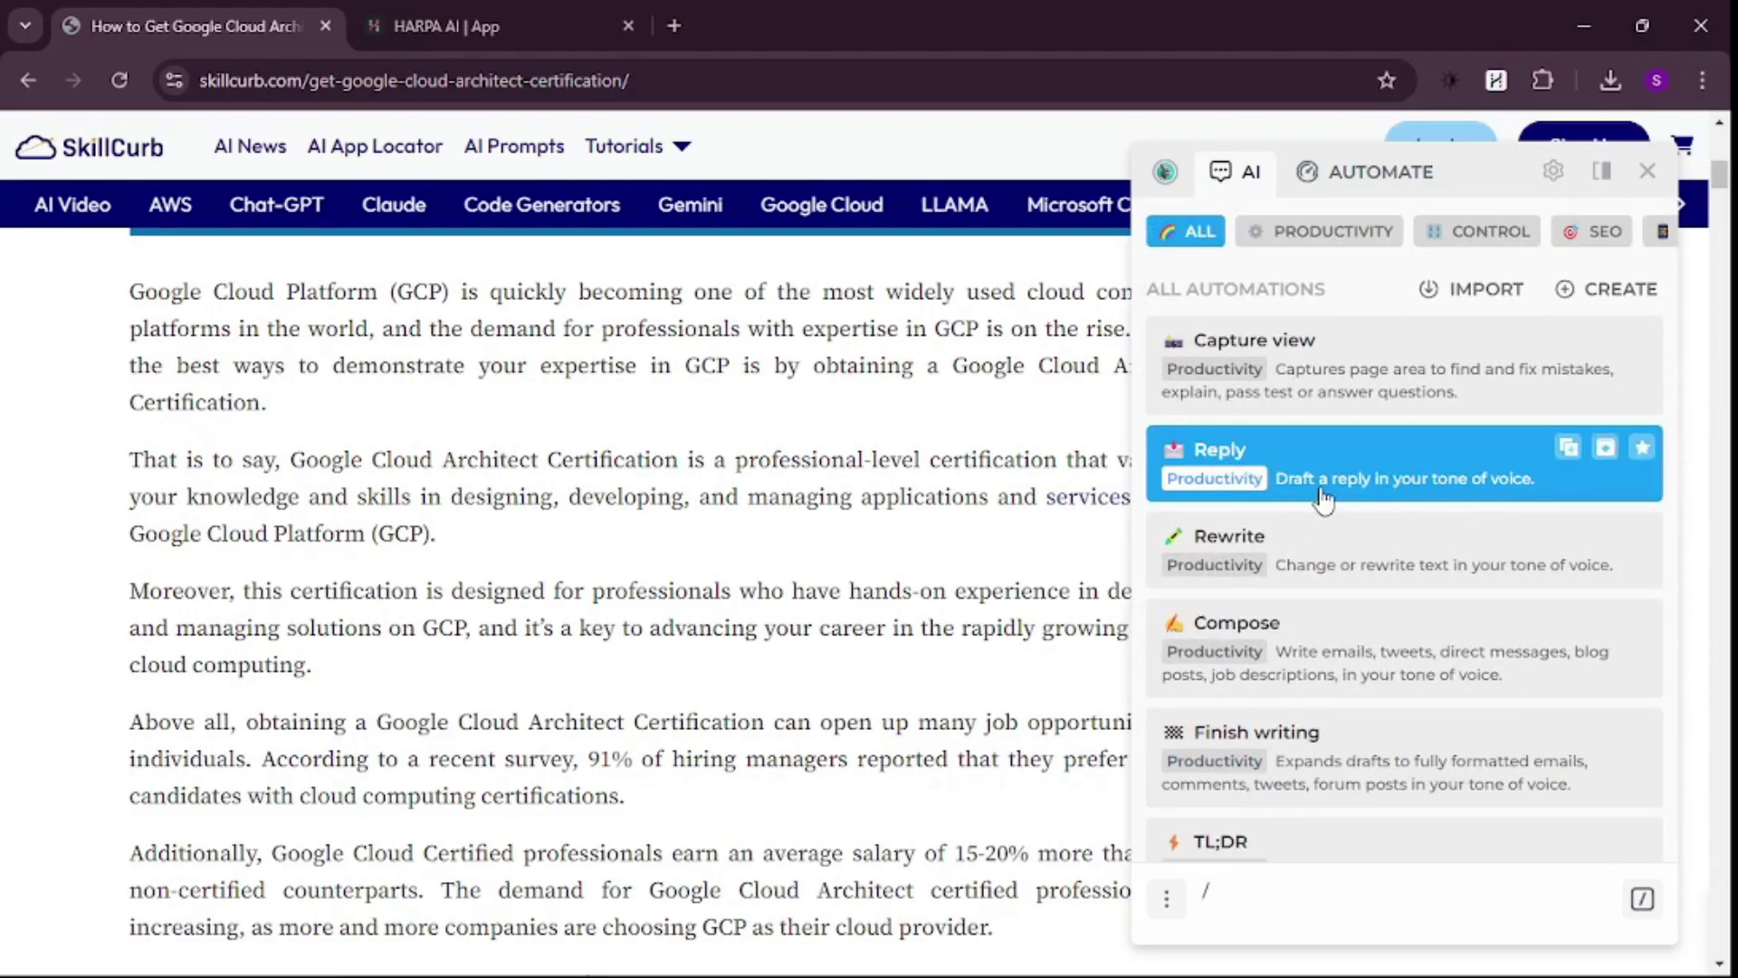
scroll(1324, 500, "down", 2)
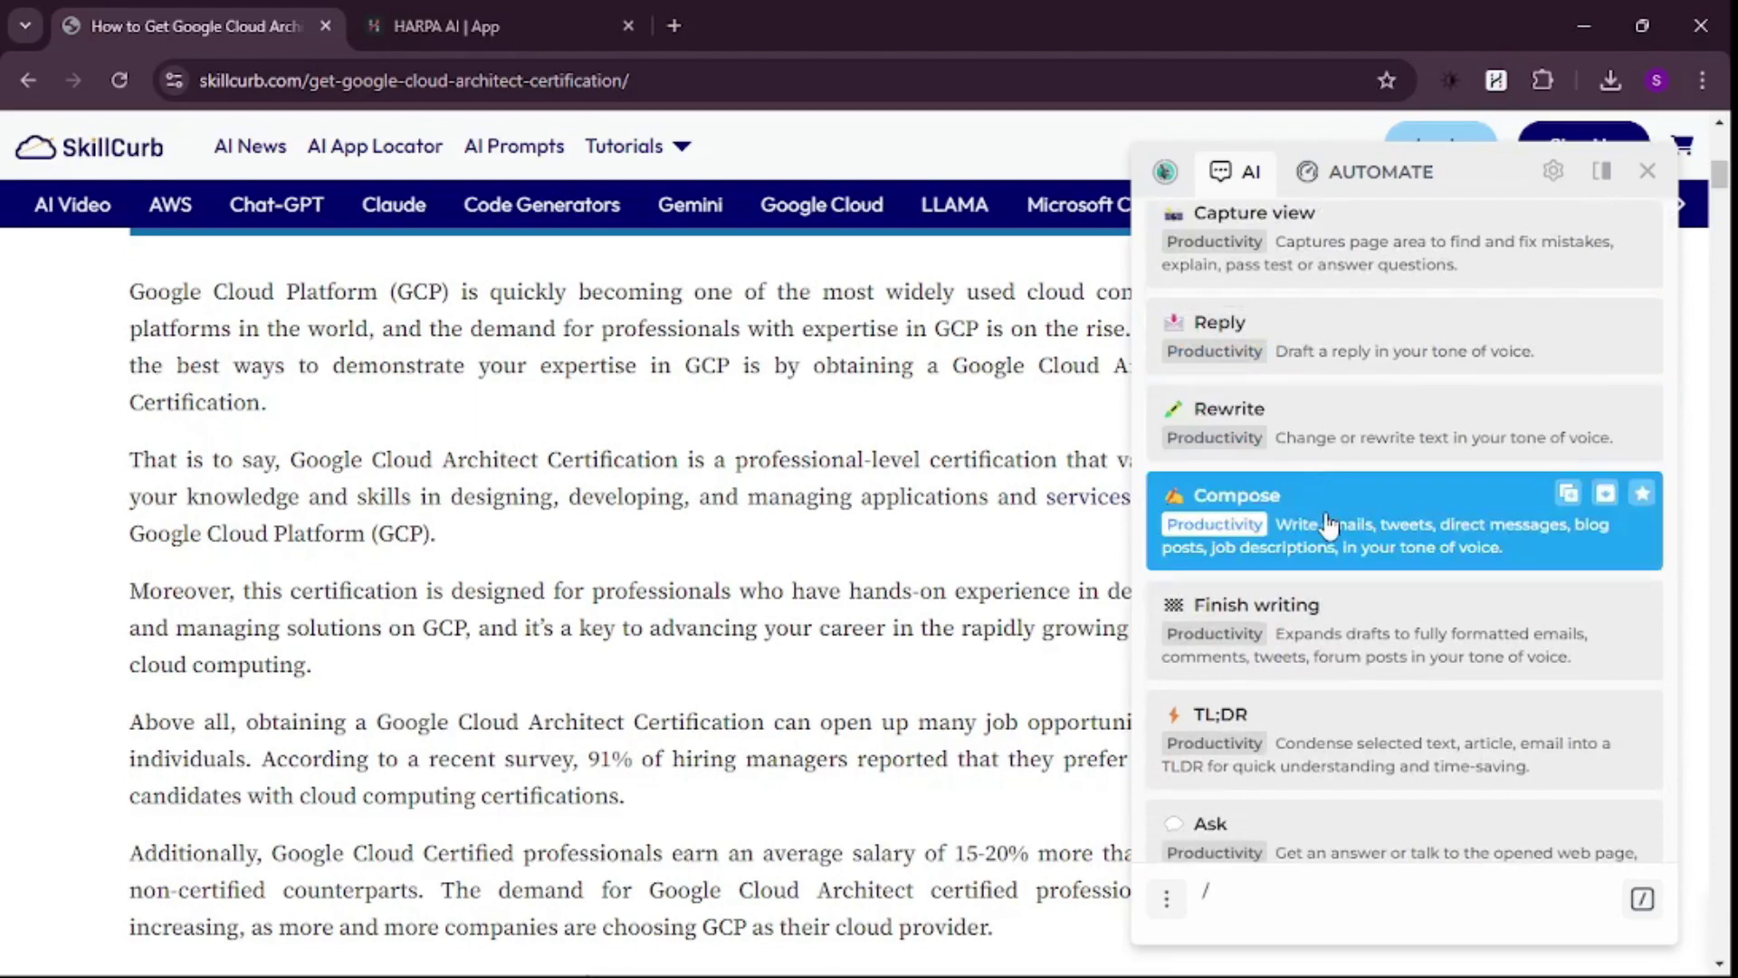
scroll(1328, 507, "down", 6)
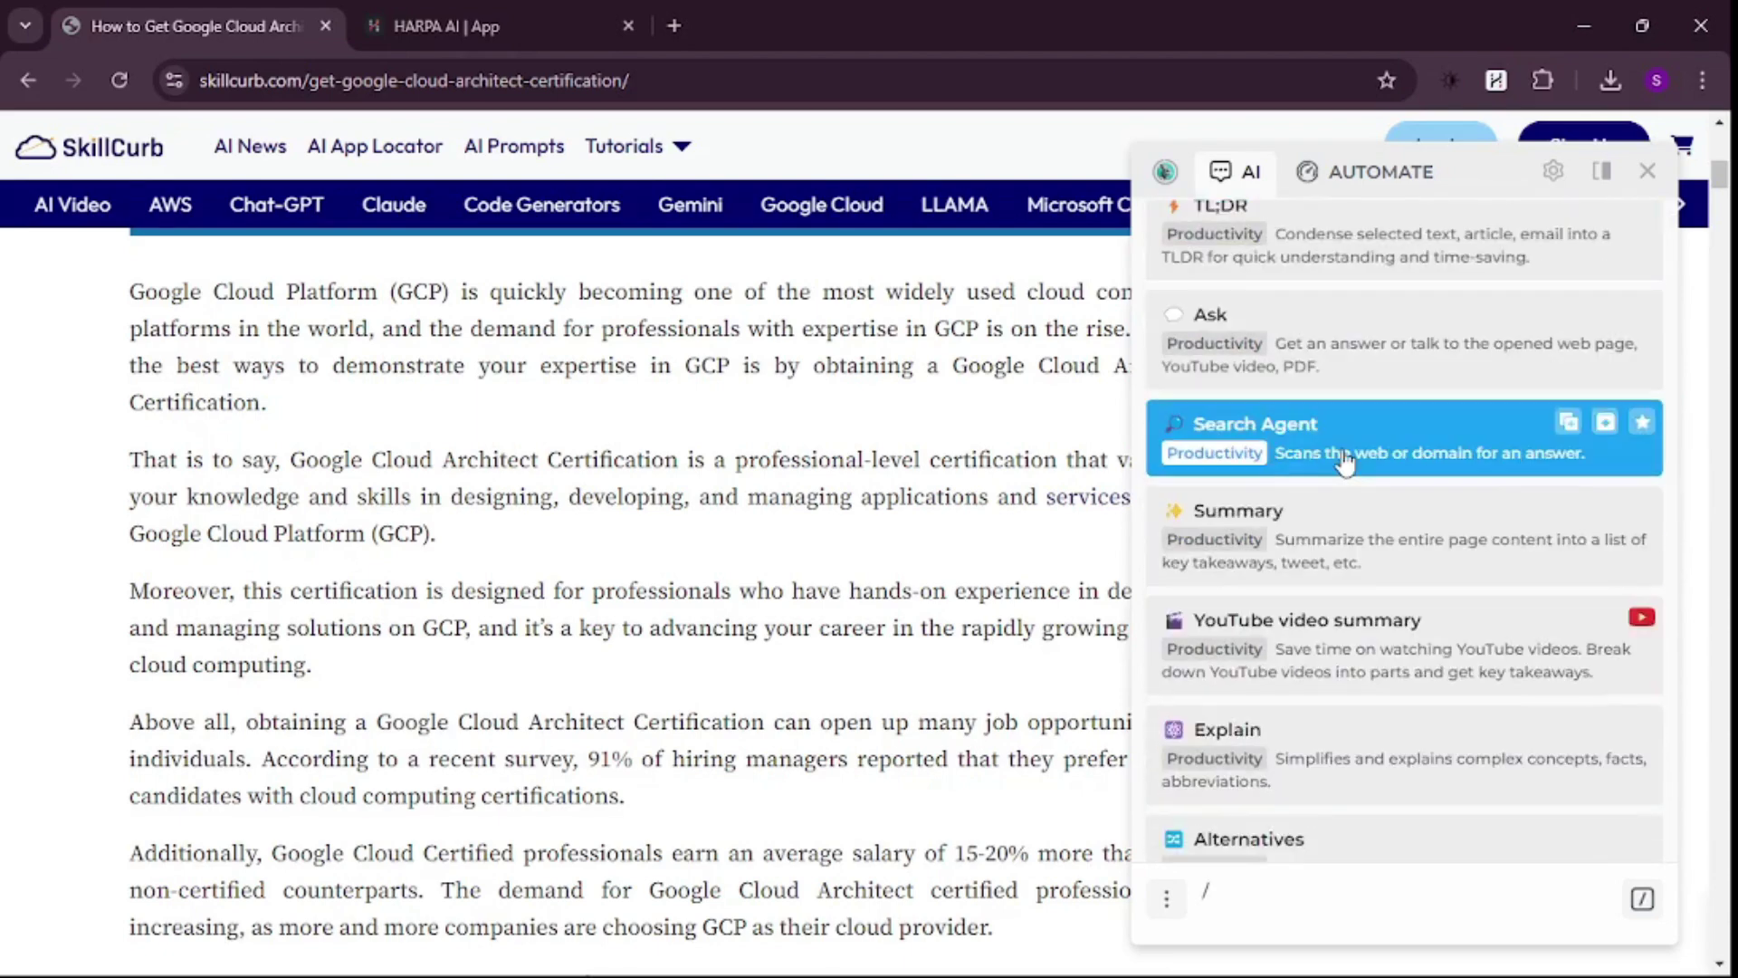
scroll(1344, 461, "down", 2)
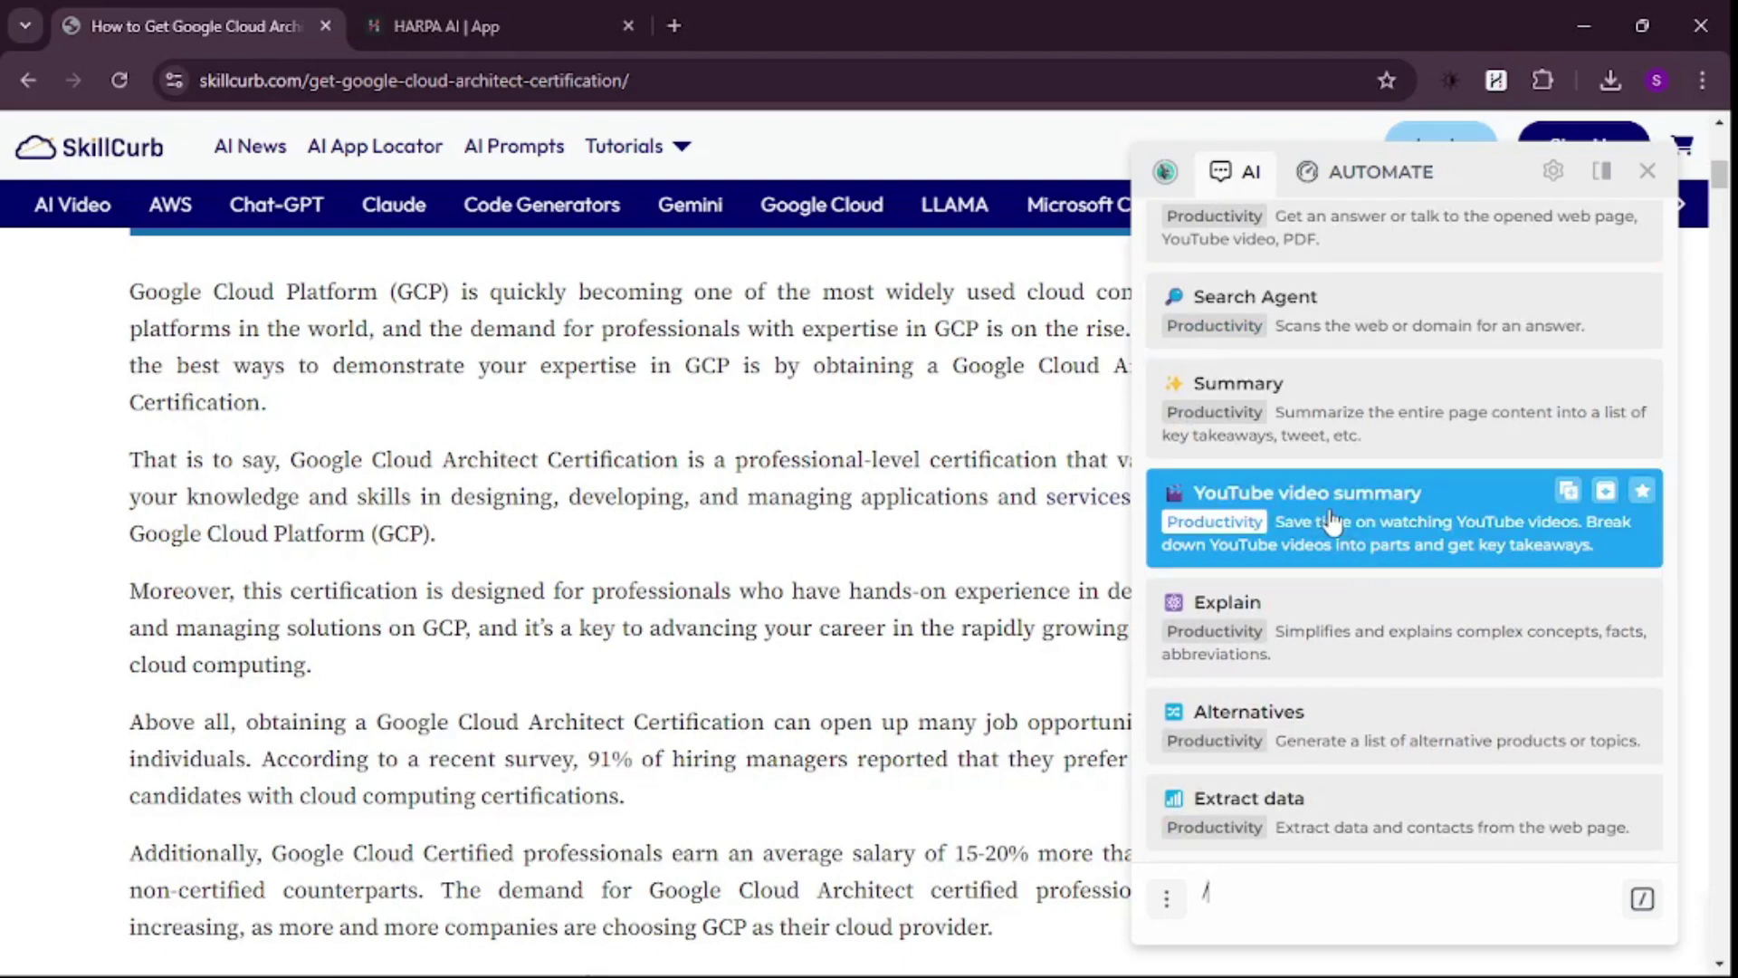
- Bring up the Oh My Posh YouTube video tab and browse its page
left_click(679, 5)
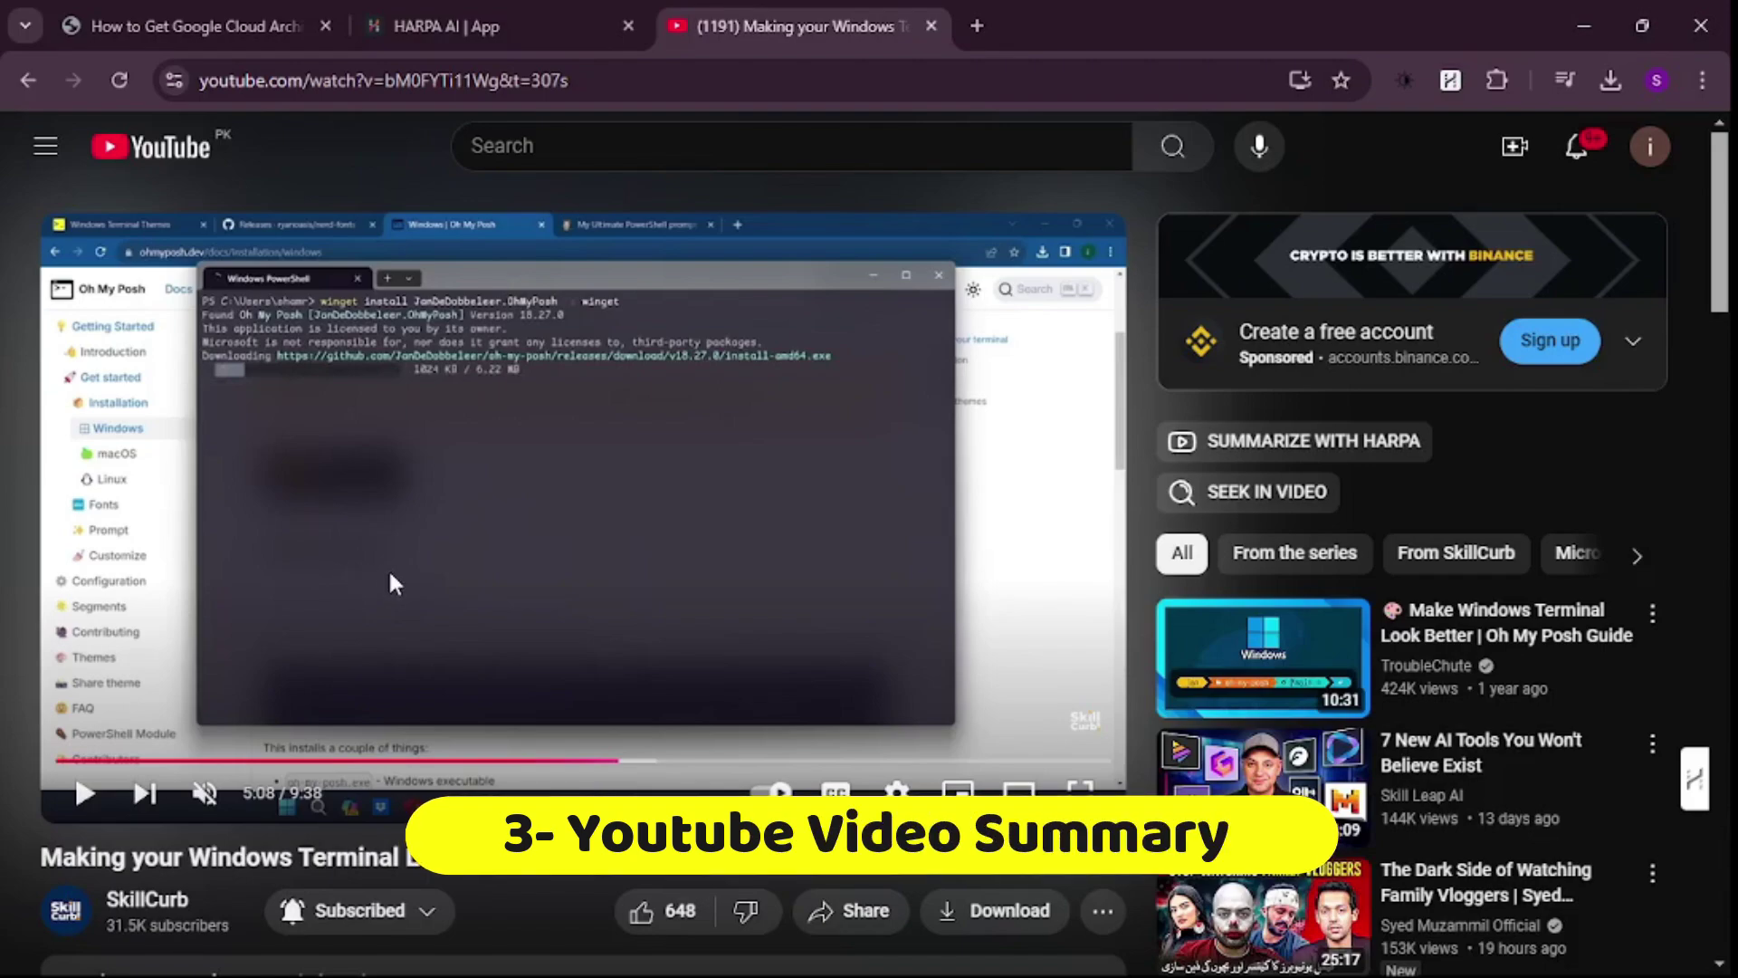
scroll(388, 567, "down", 3)
scroll(443, 578, "up", 3)
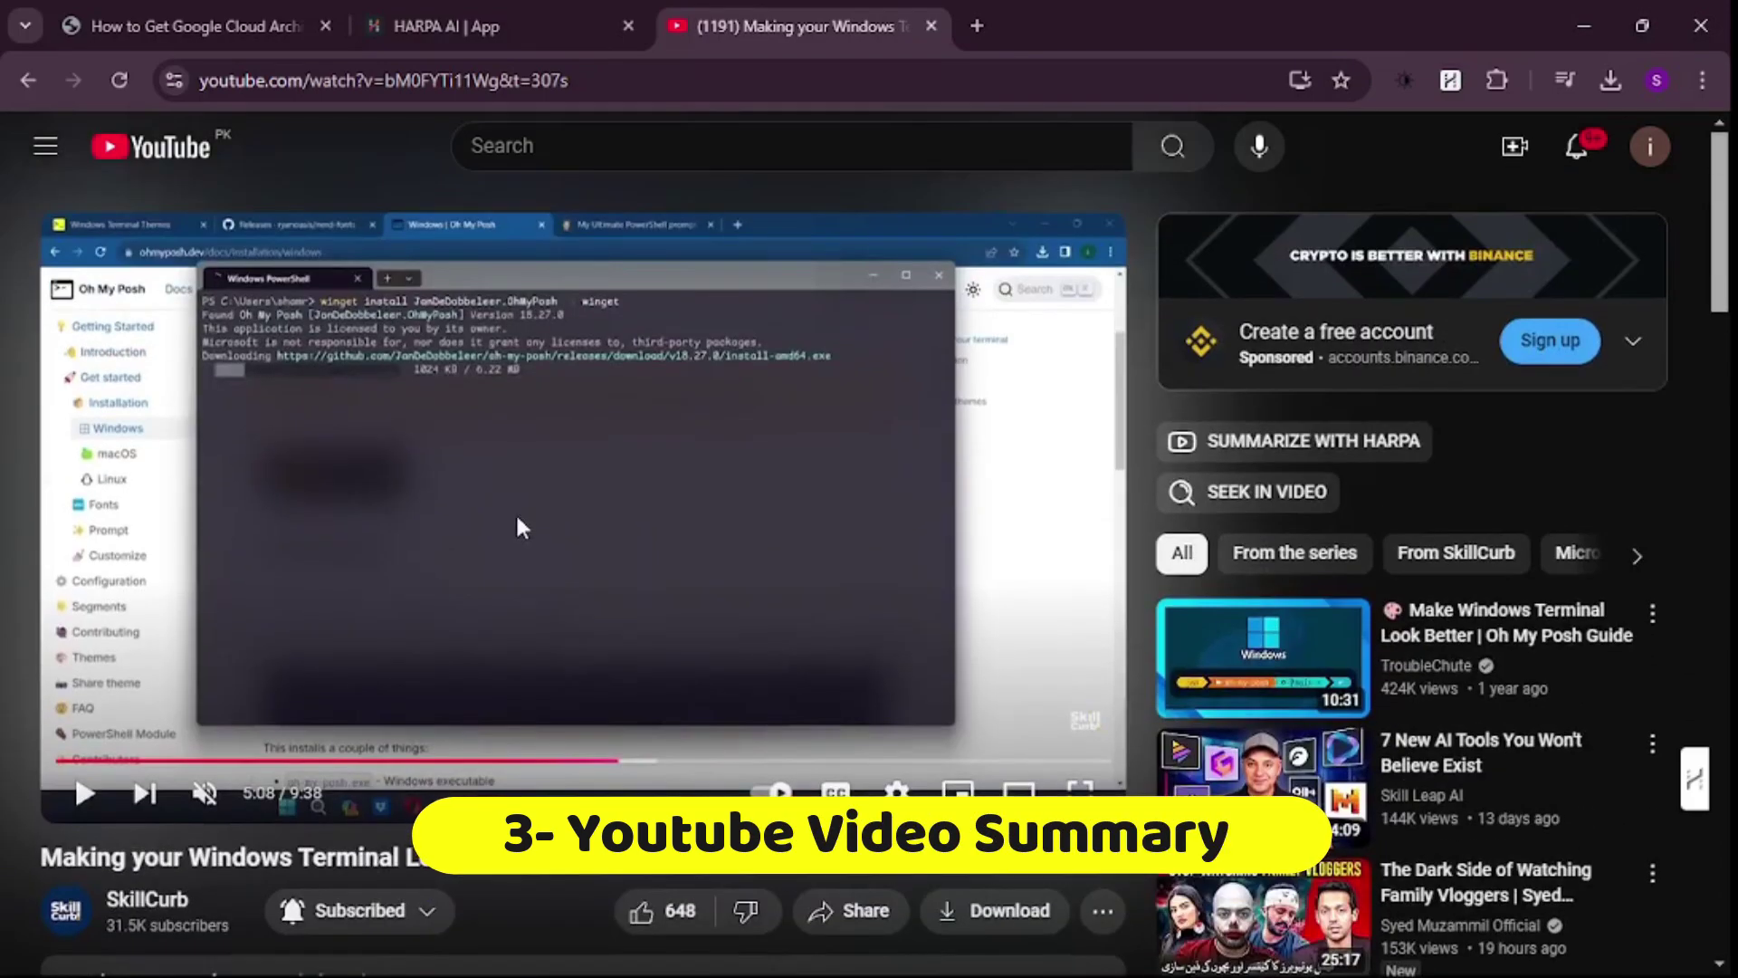
scroll(514, 512, "down", 1)
scroll(518, 522, "up", 1)
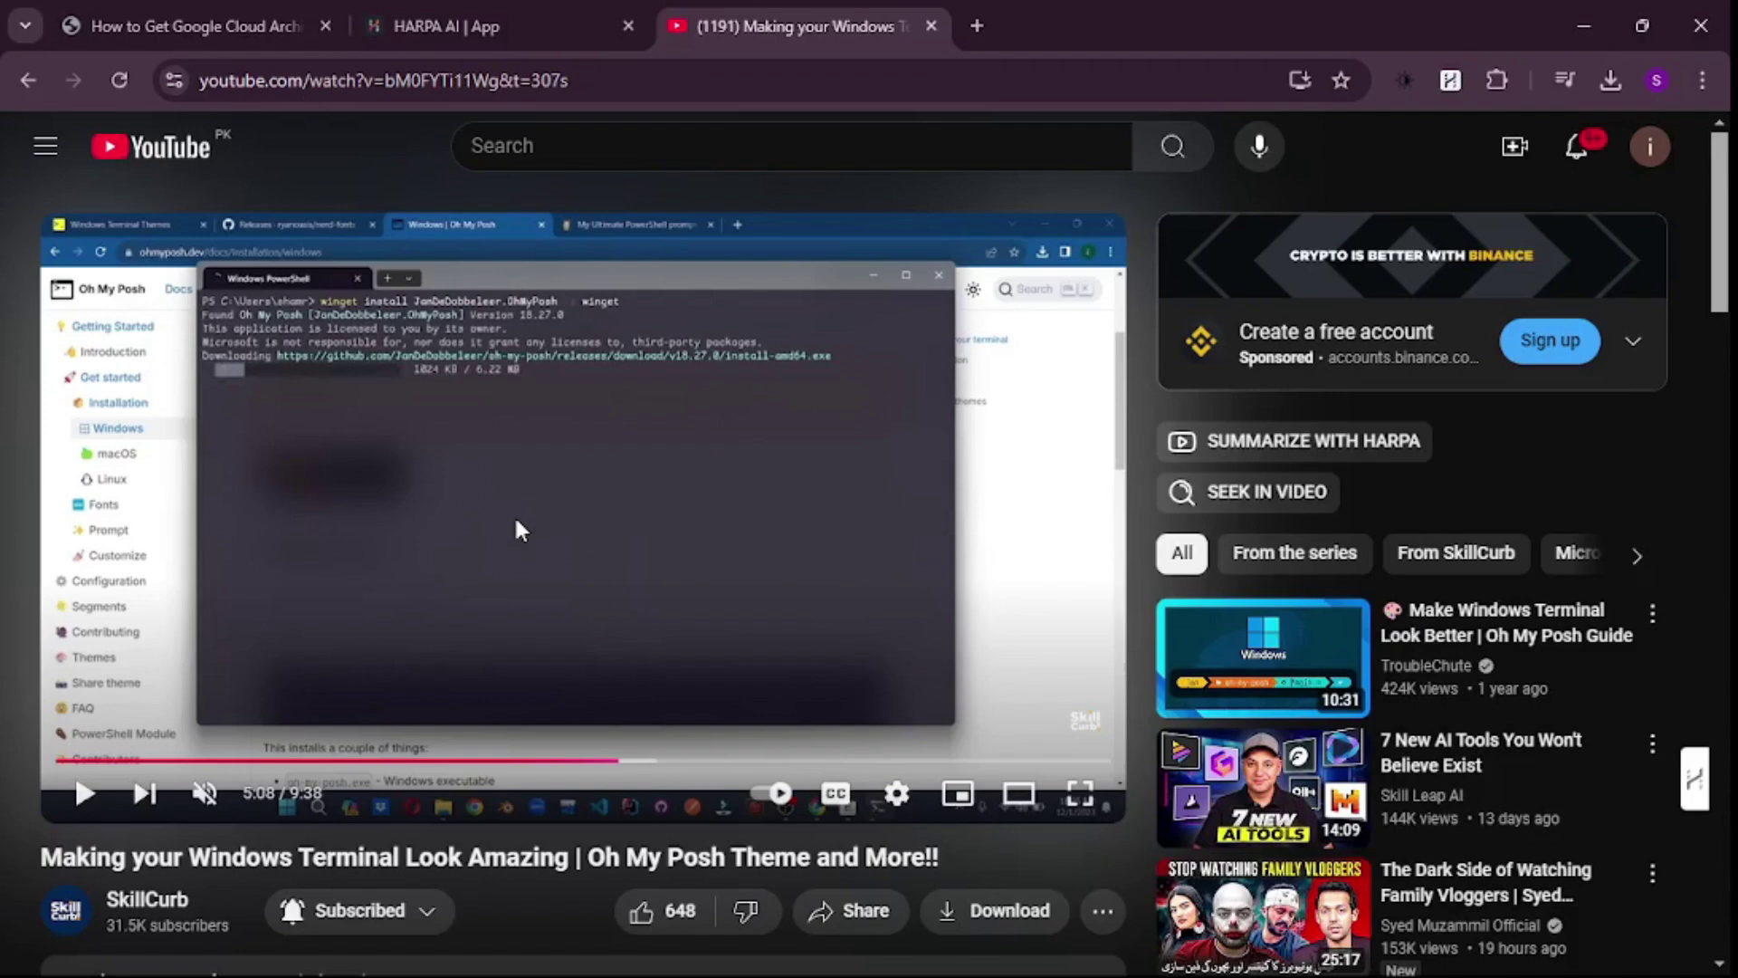
- Run HARPA's YouTube video summary in TAKEAWAYS format and scroll through the timestamped points to 08:32
key("alt+a")
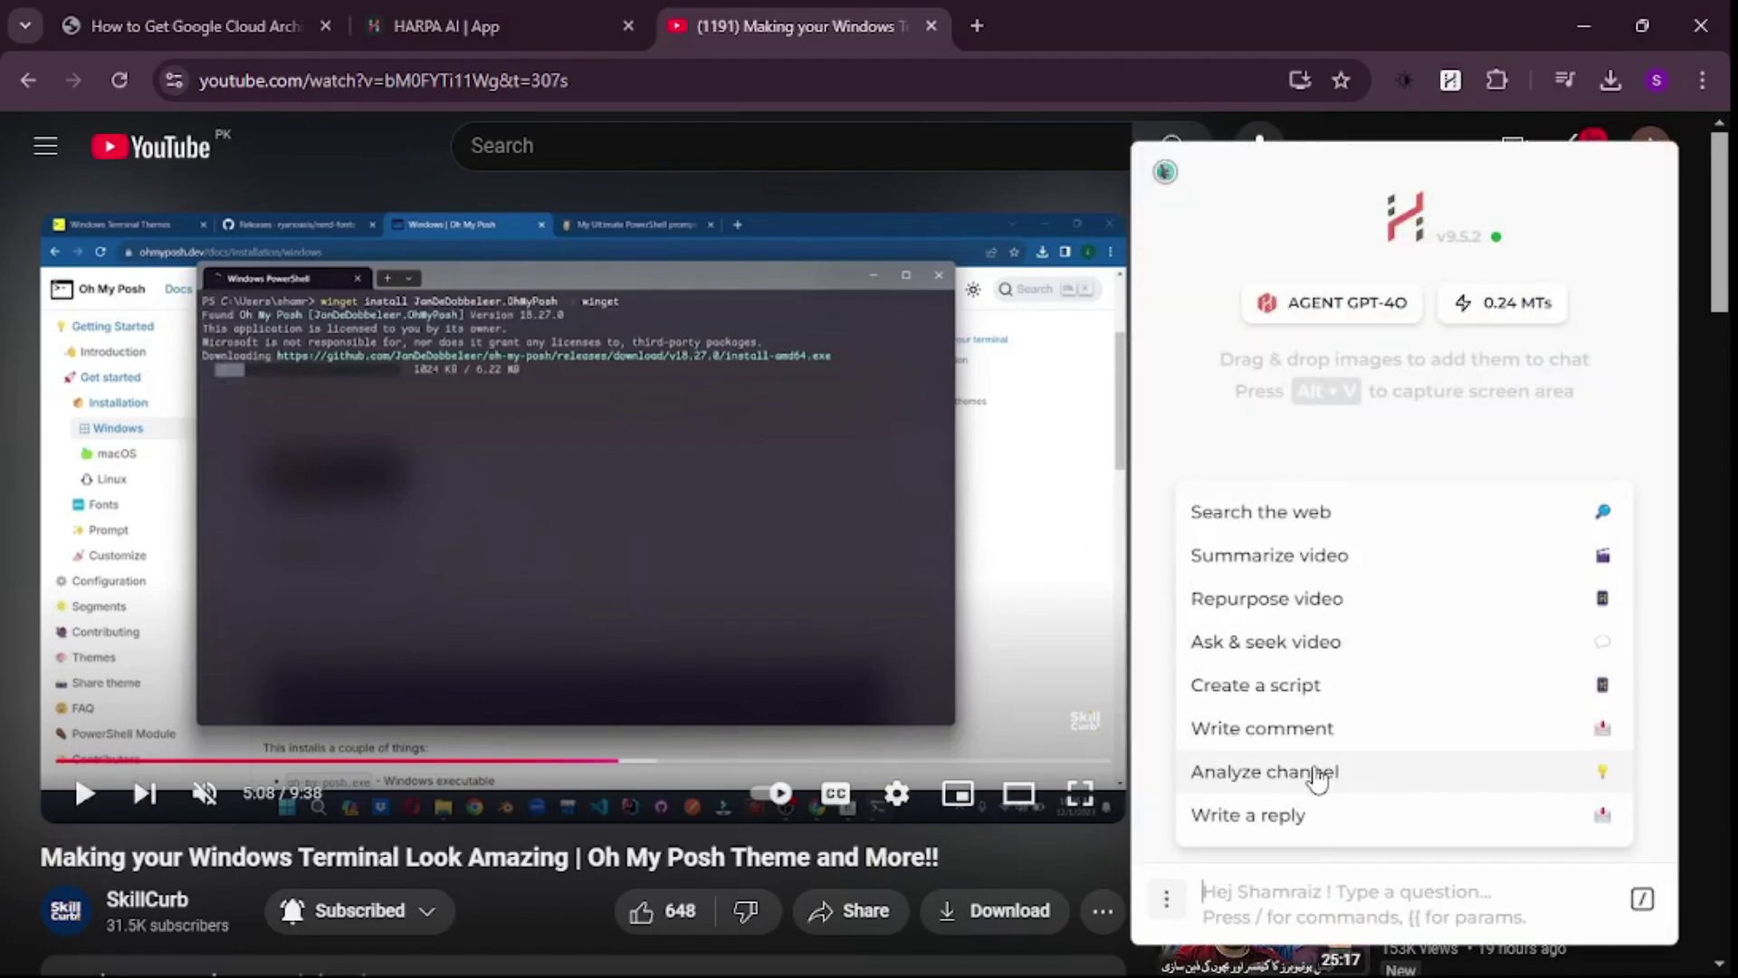
type("/")
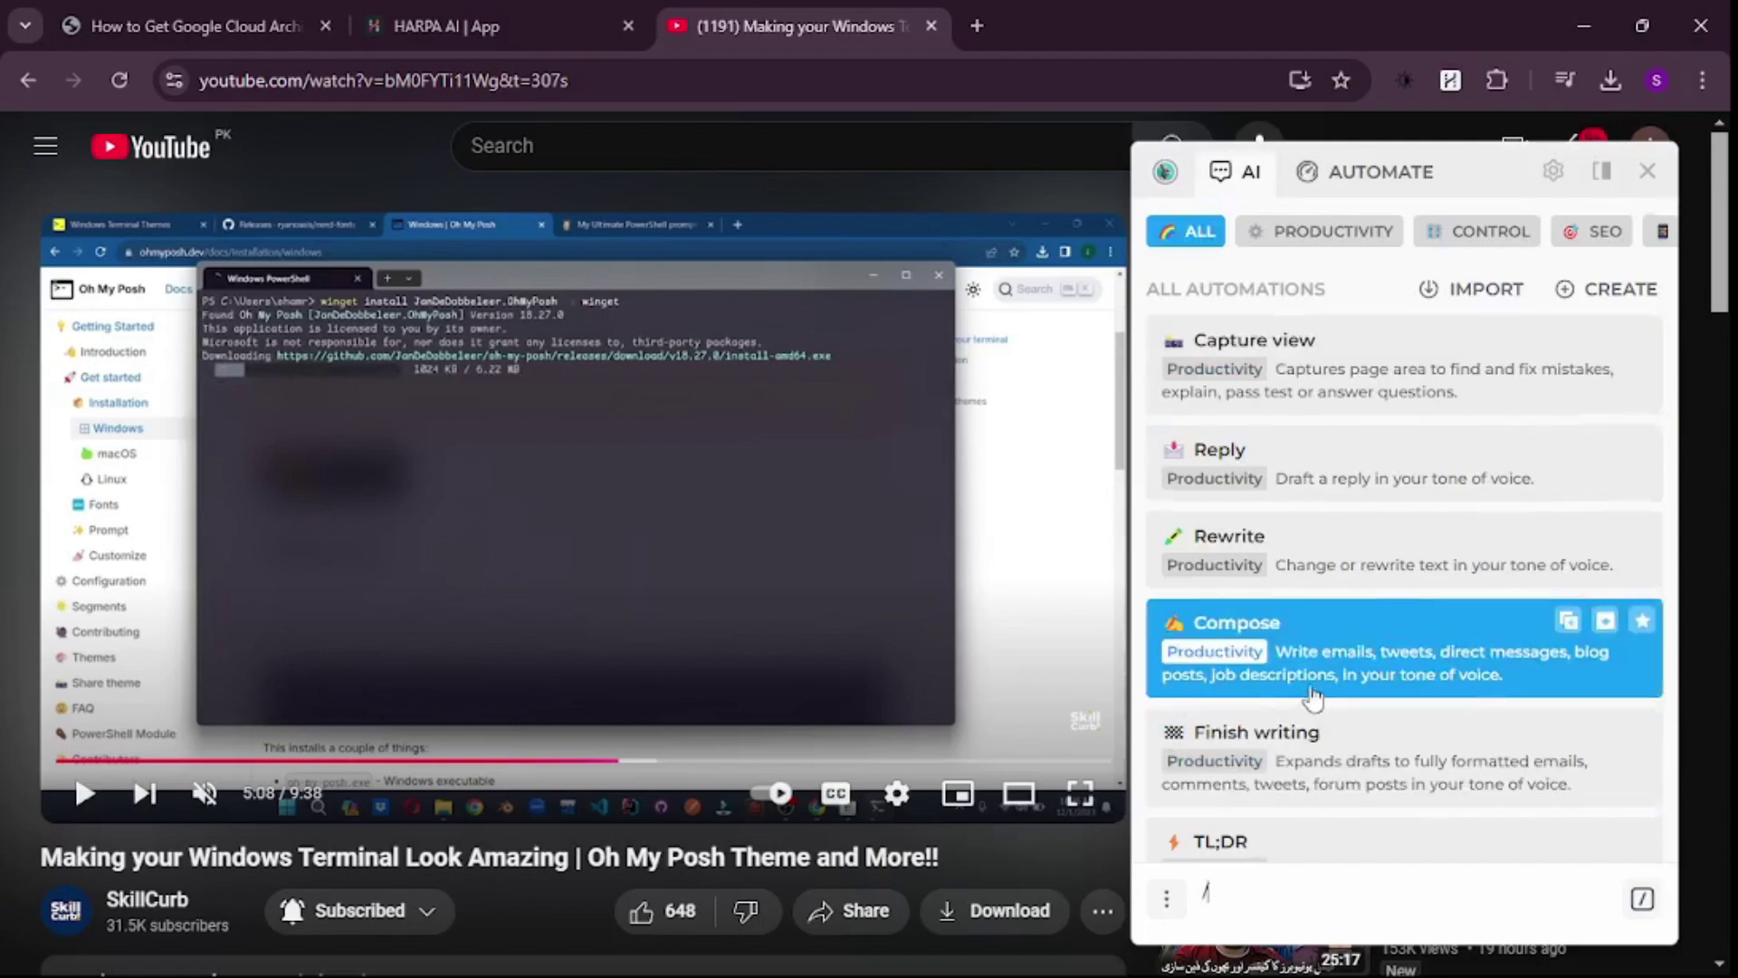
scroll(1313, 693, "down", 5)
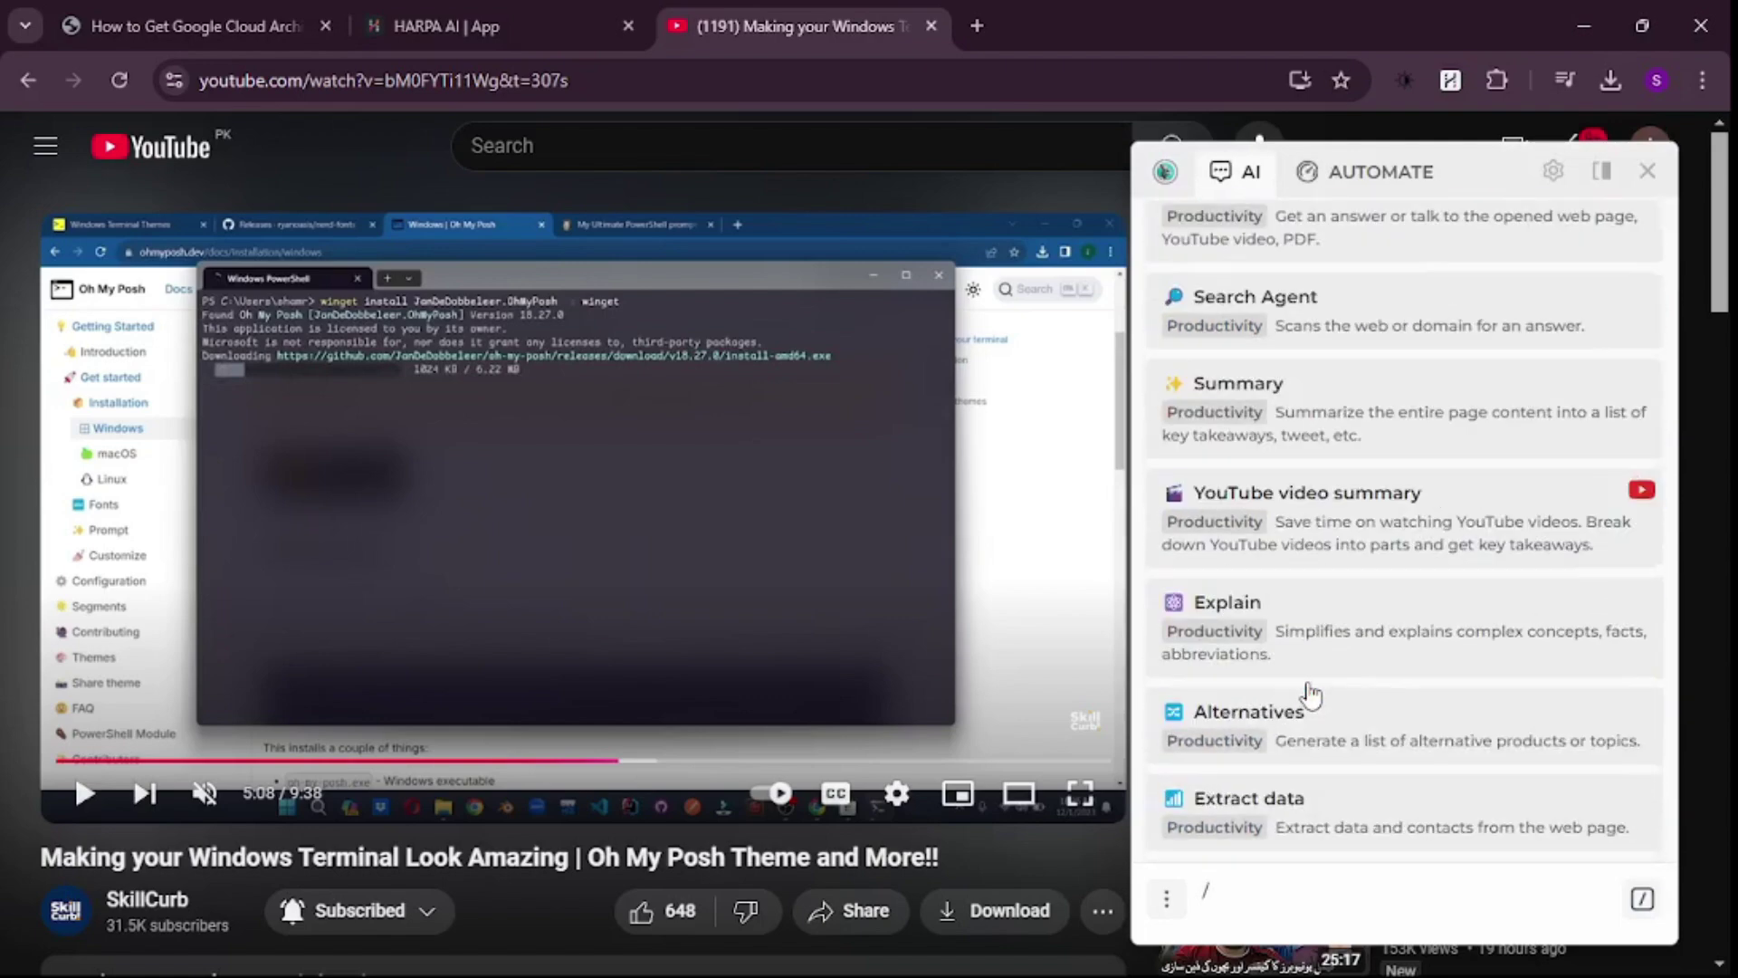
left_click(1367, 529)
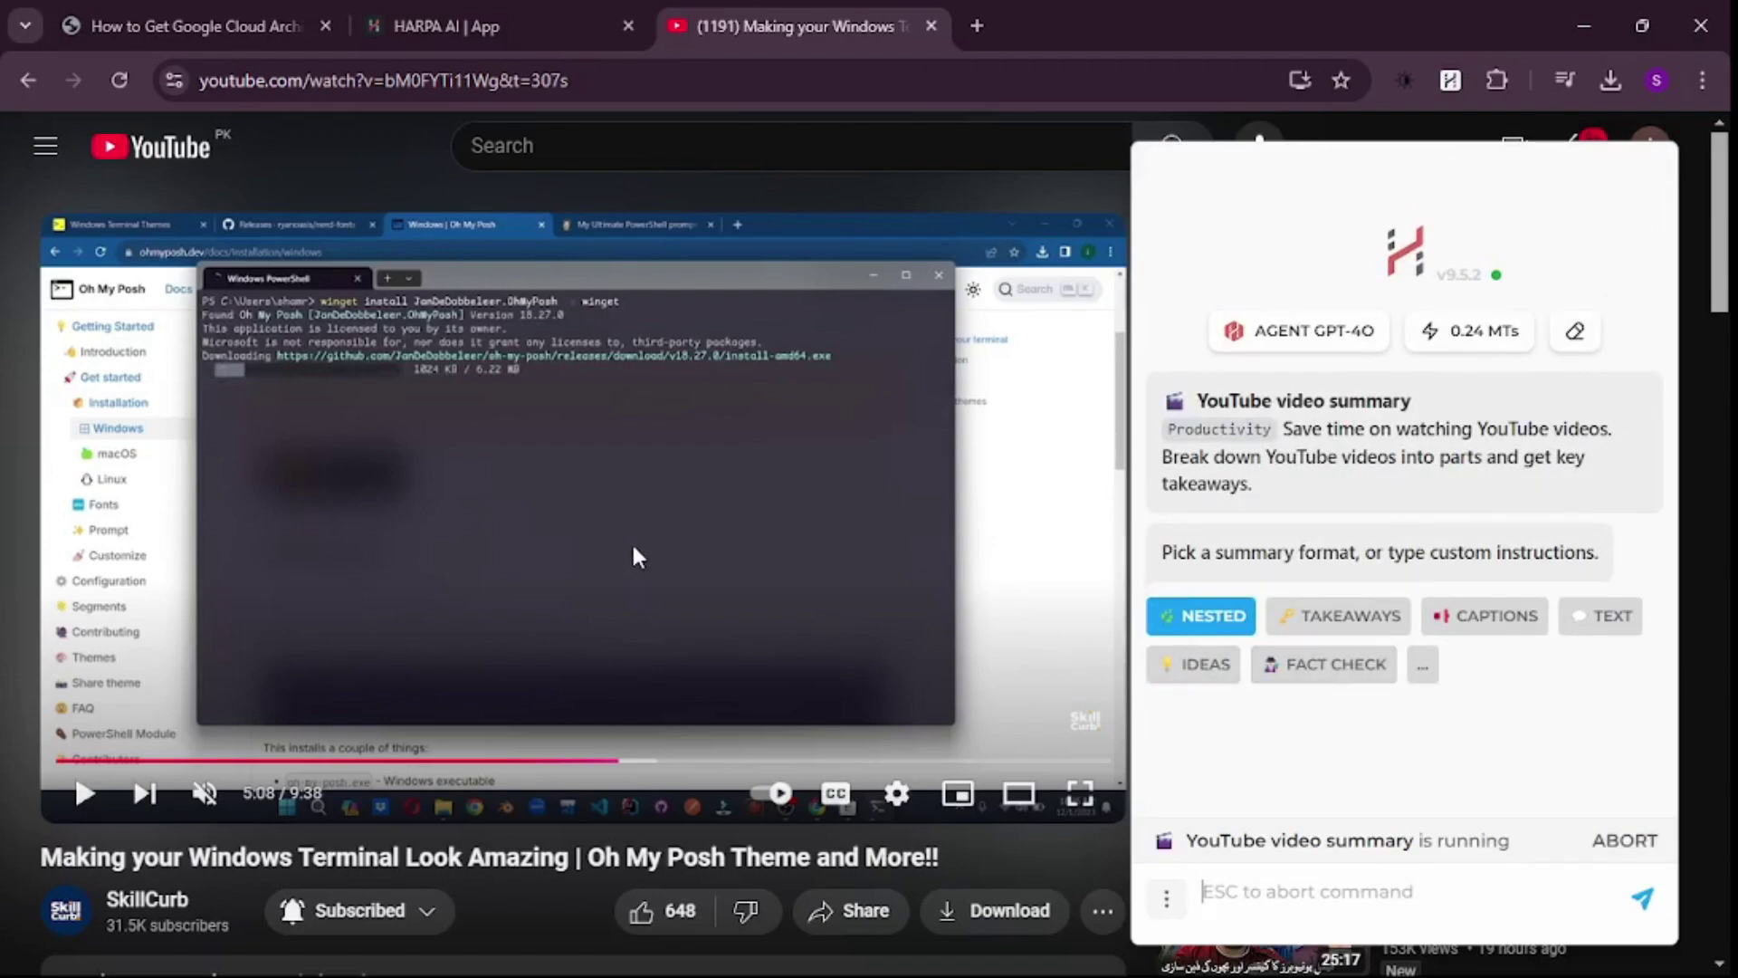
left_click(1350, 616)
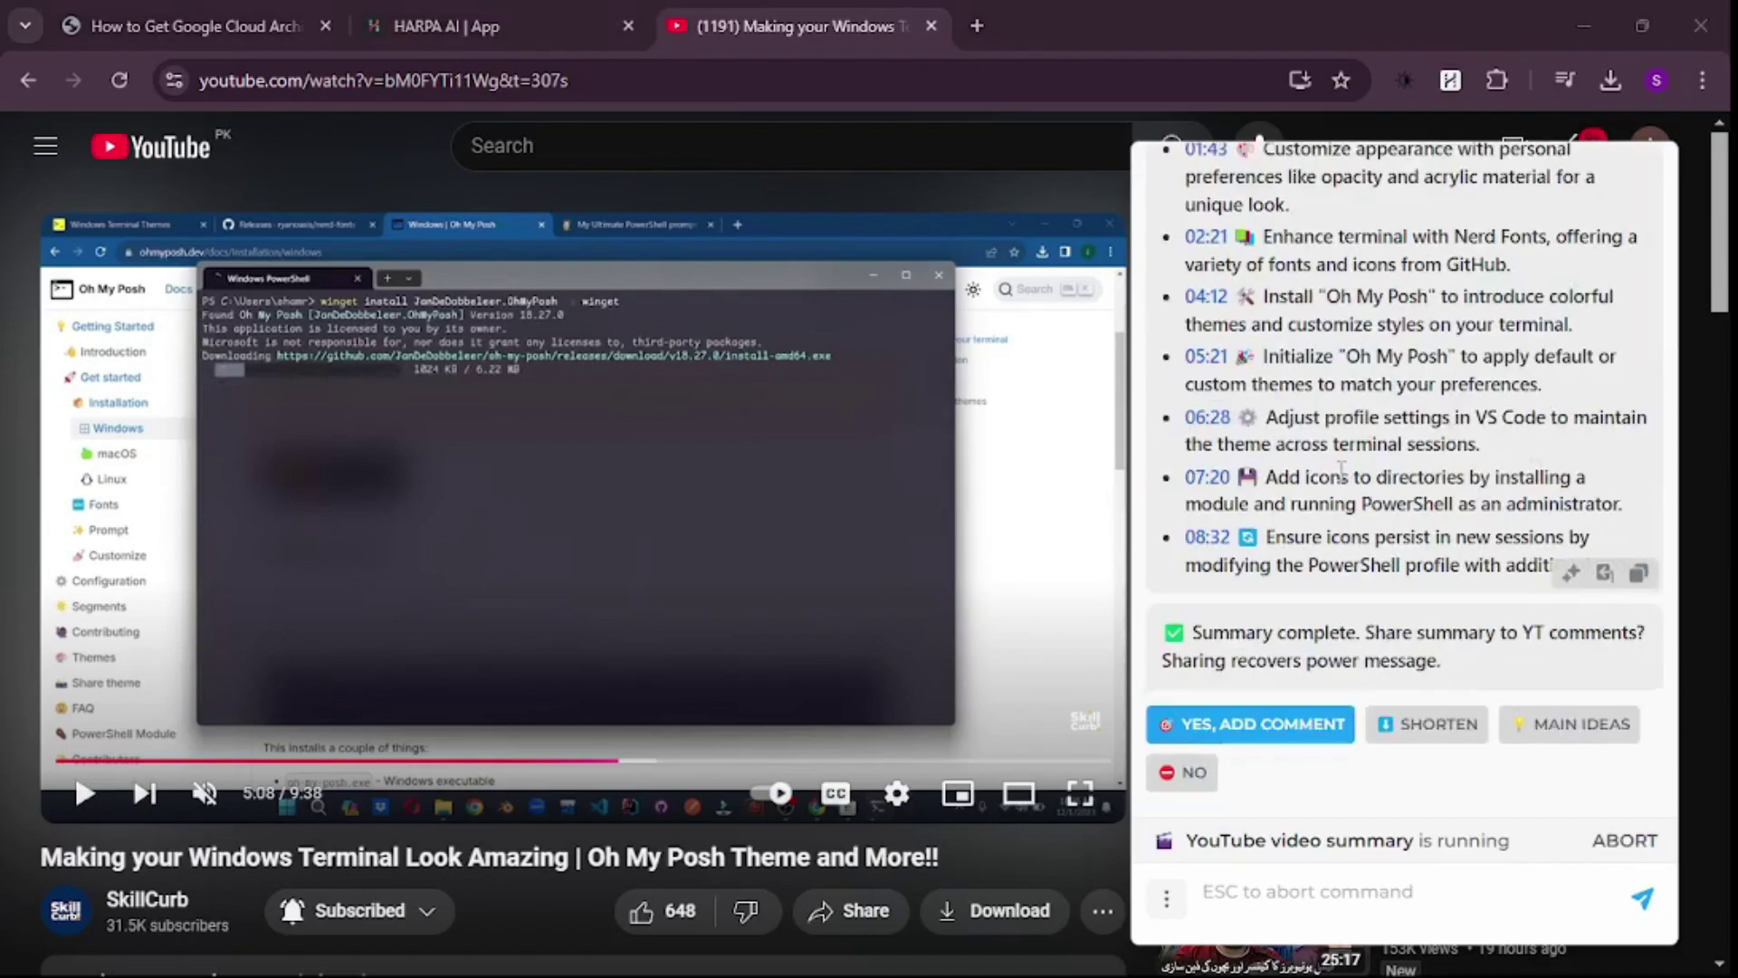
scroll(1340, 480, "up", 3)
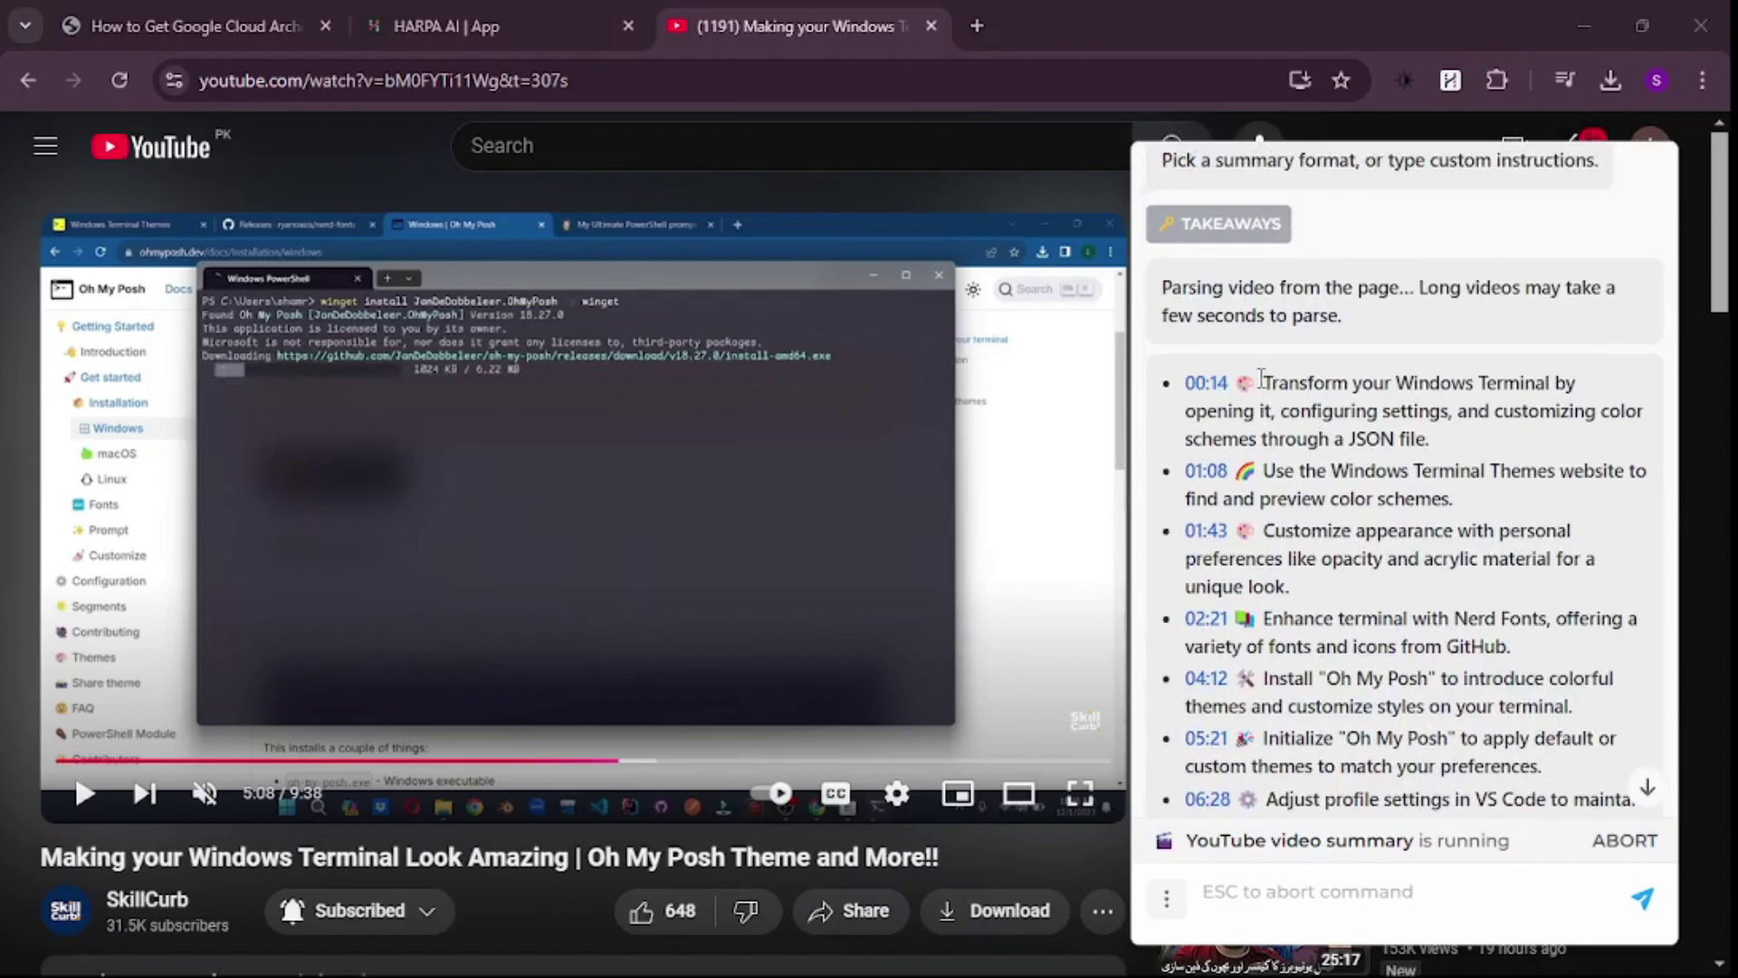
scroll(1261, 378, "up", 2)
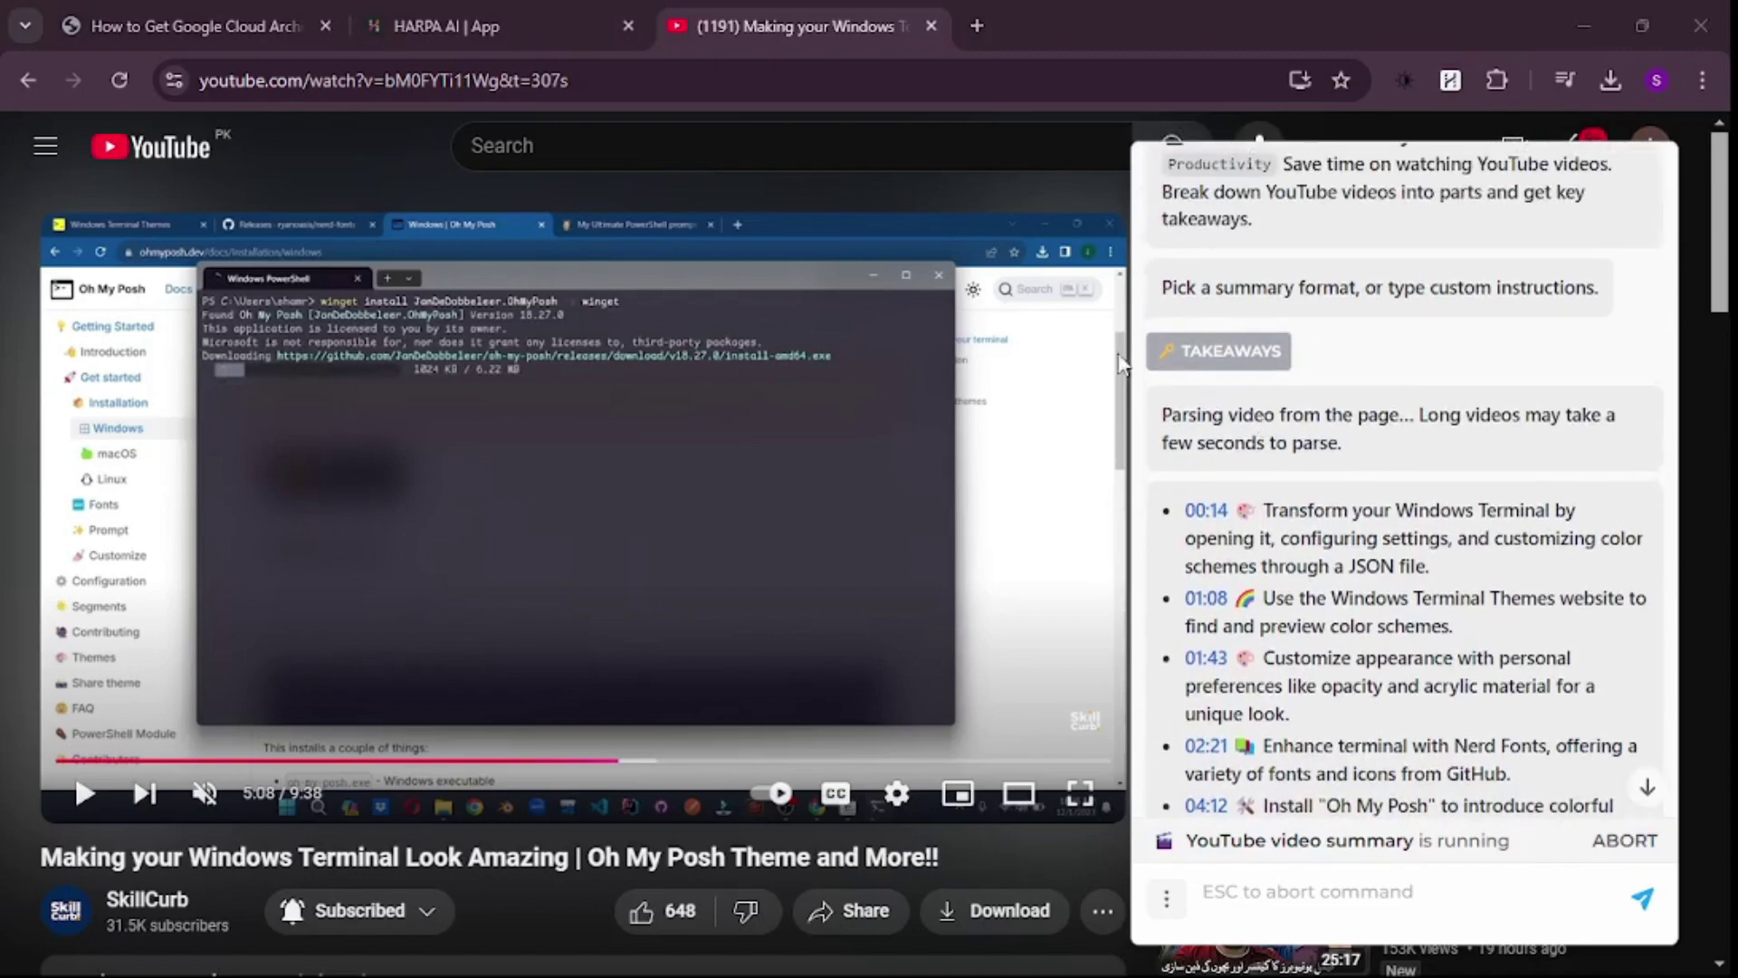
scroll(1231, 362, "down", 4)
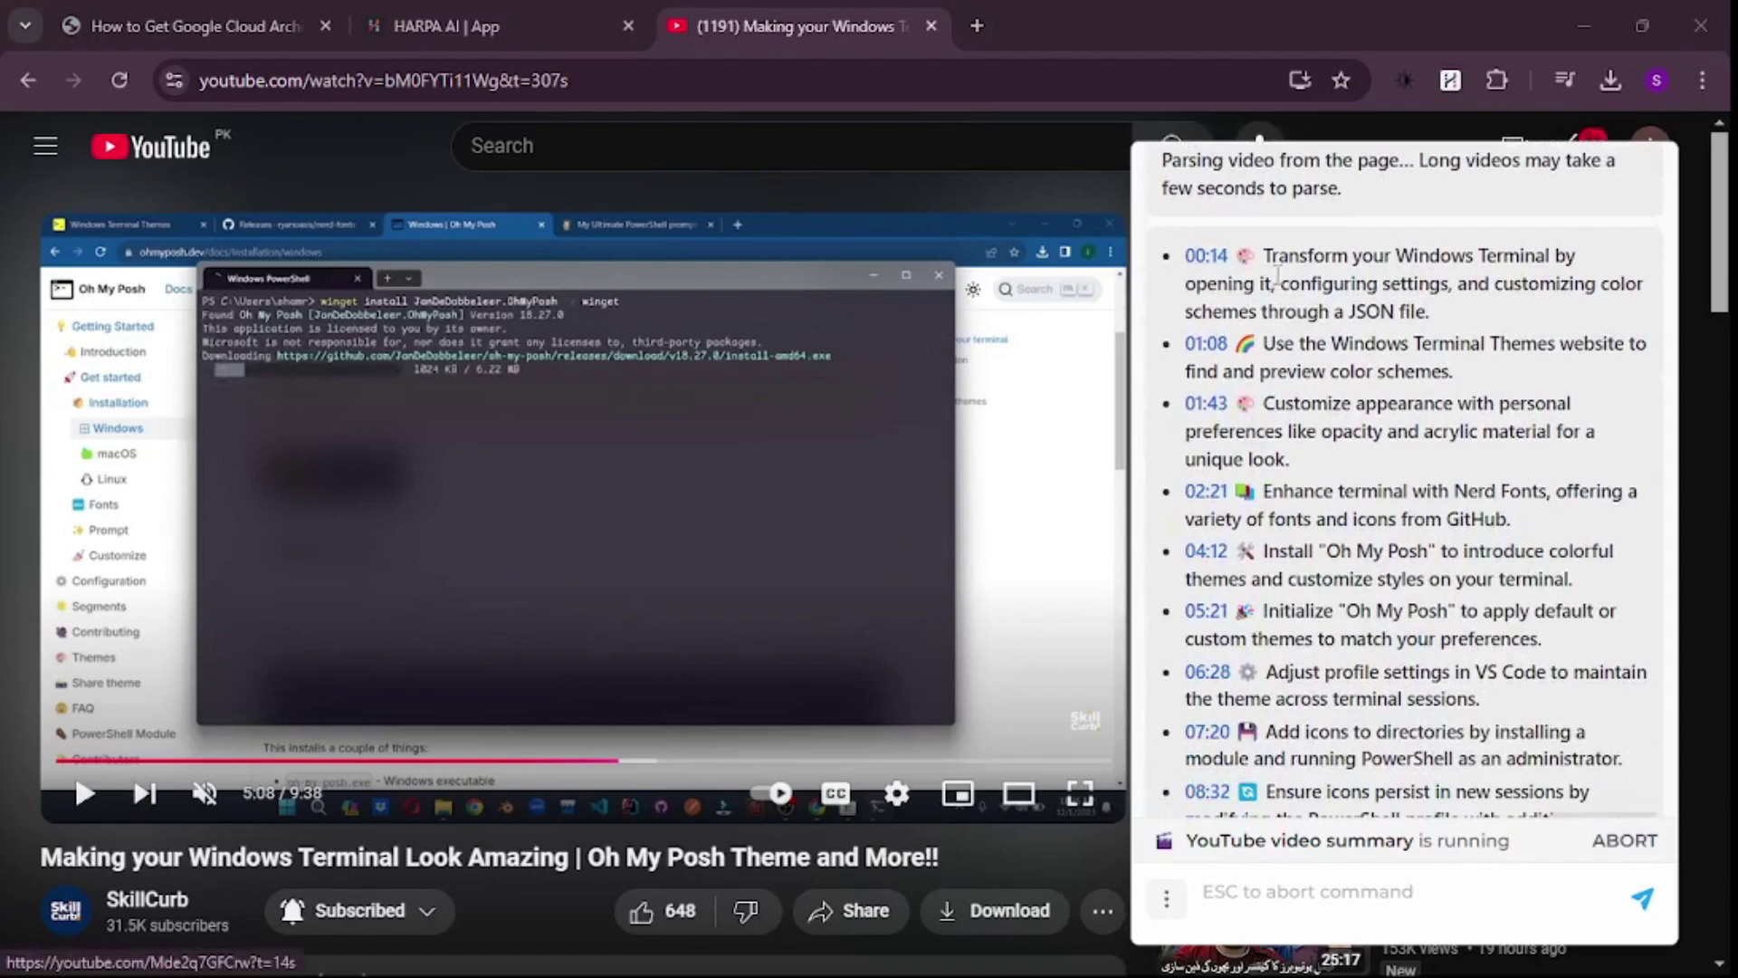
scroll(1282, 267, "down", 1)
scroll(1283, 266, "down", 2)
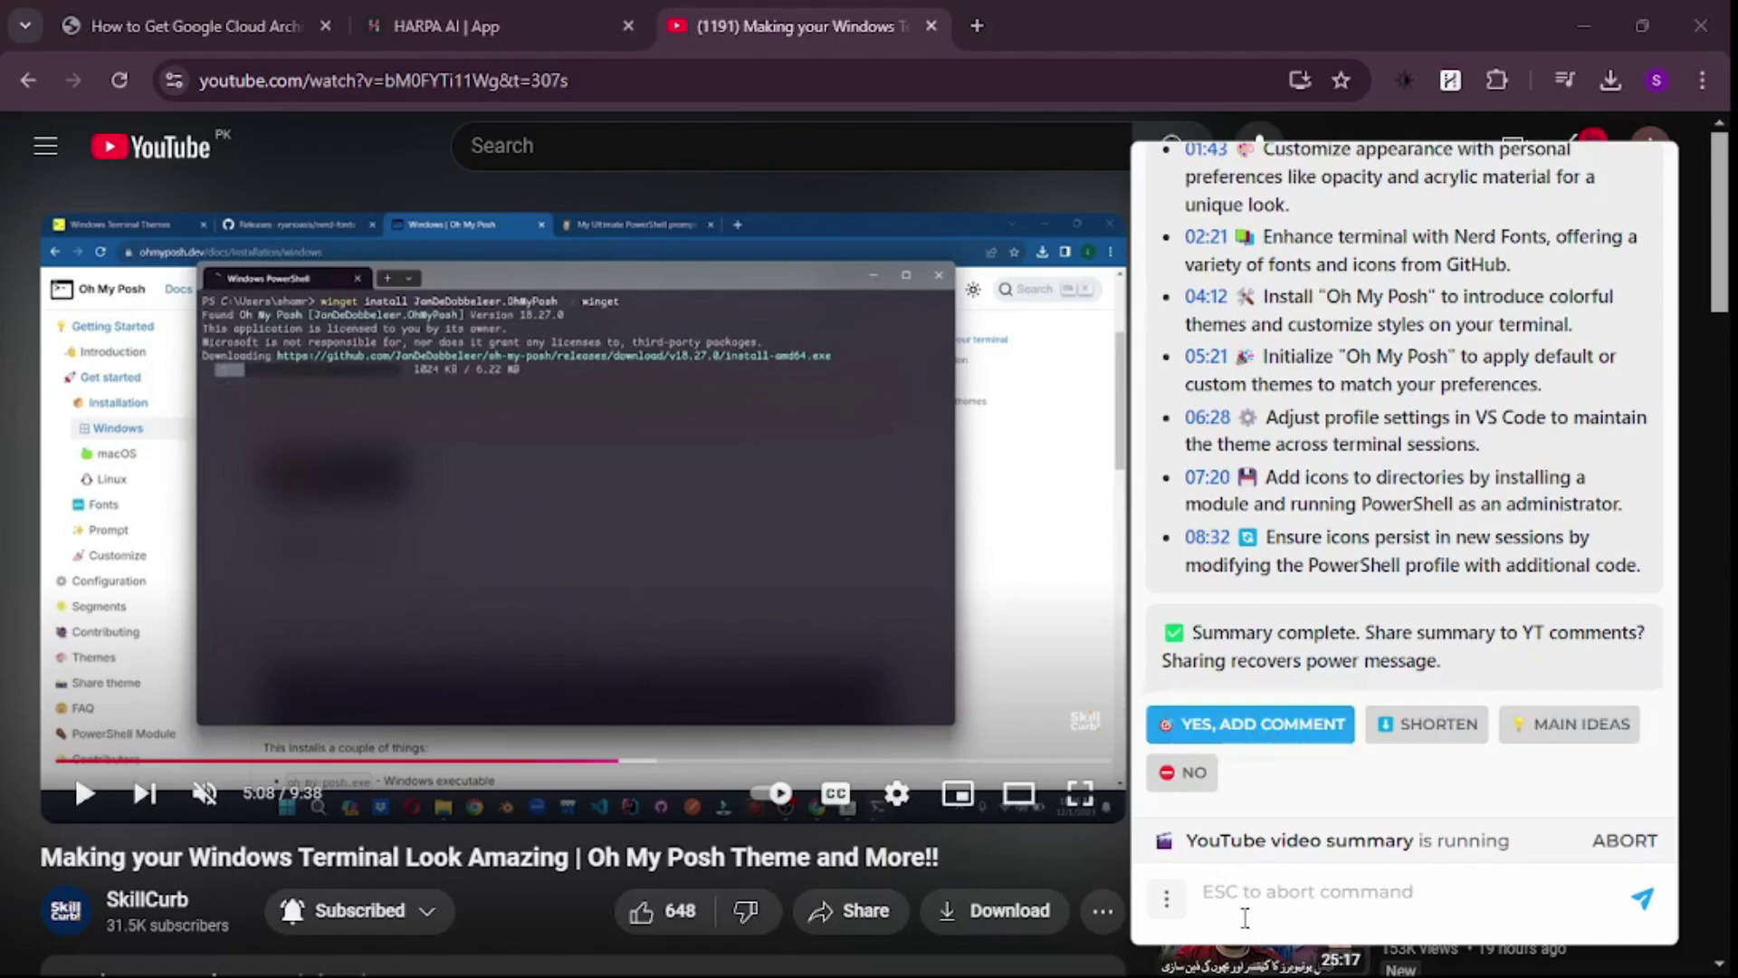
- Over the Zapier AI art generators article, open HARPA with Alt+A and list its automations with /
left_click(1166, 898)
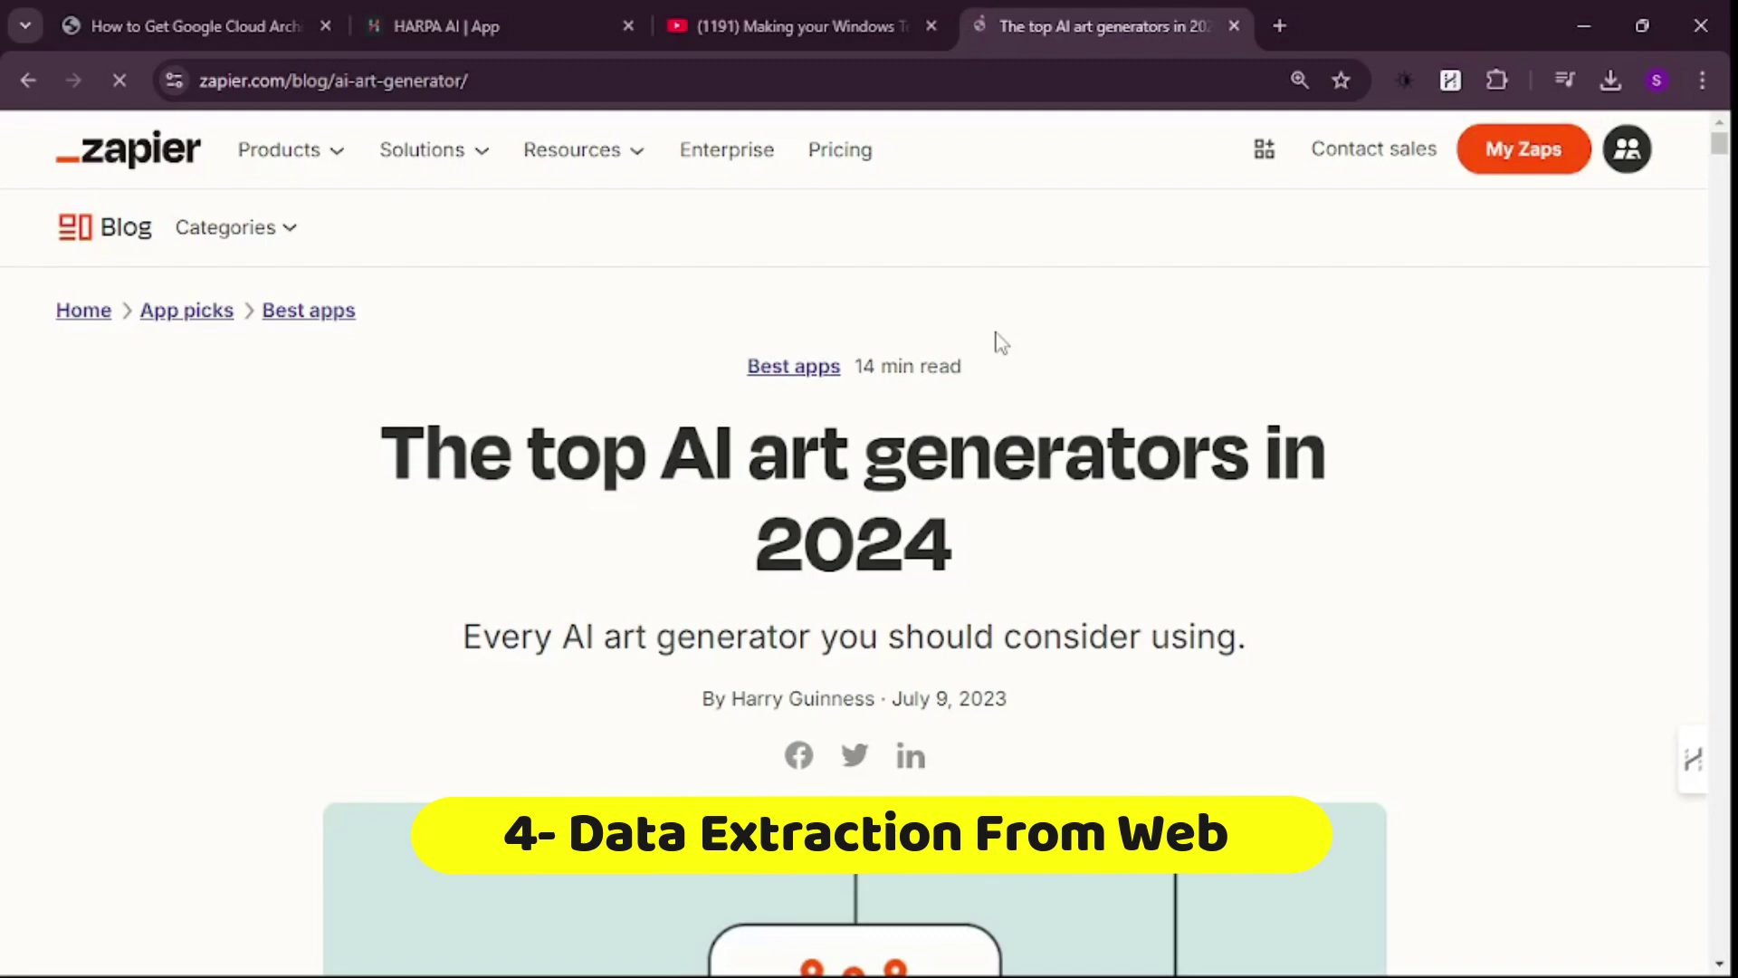
key("alt+a")
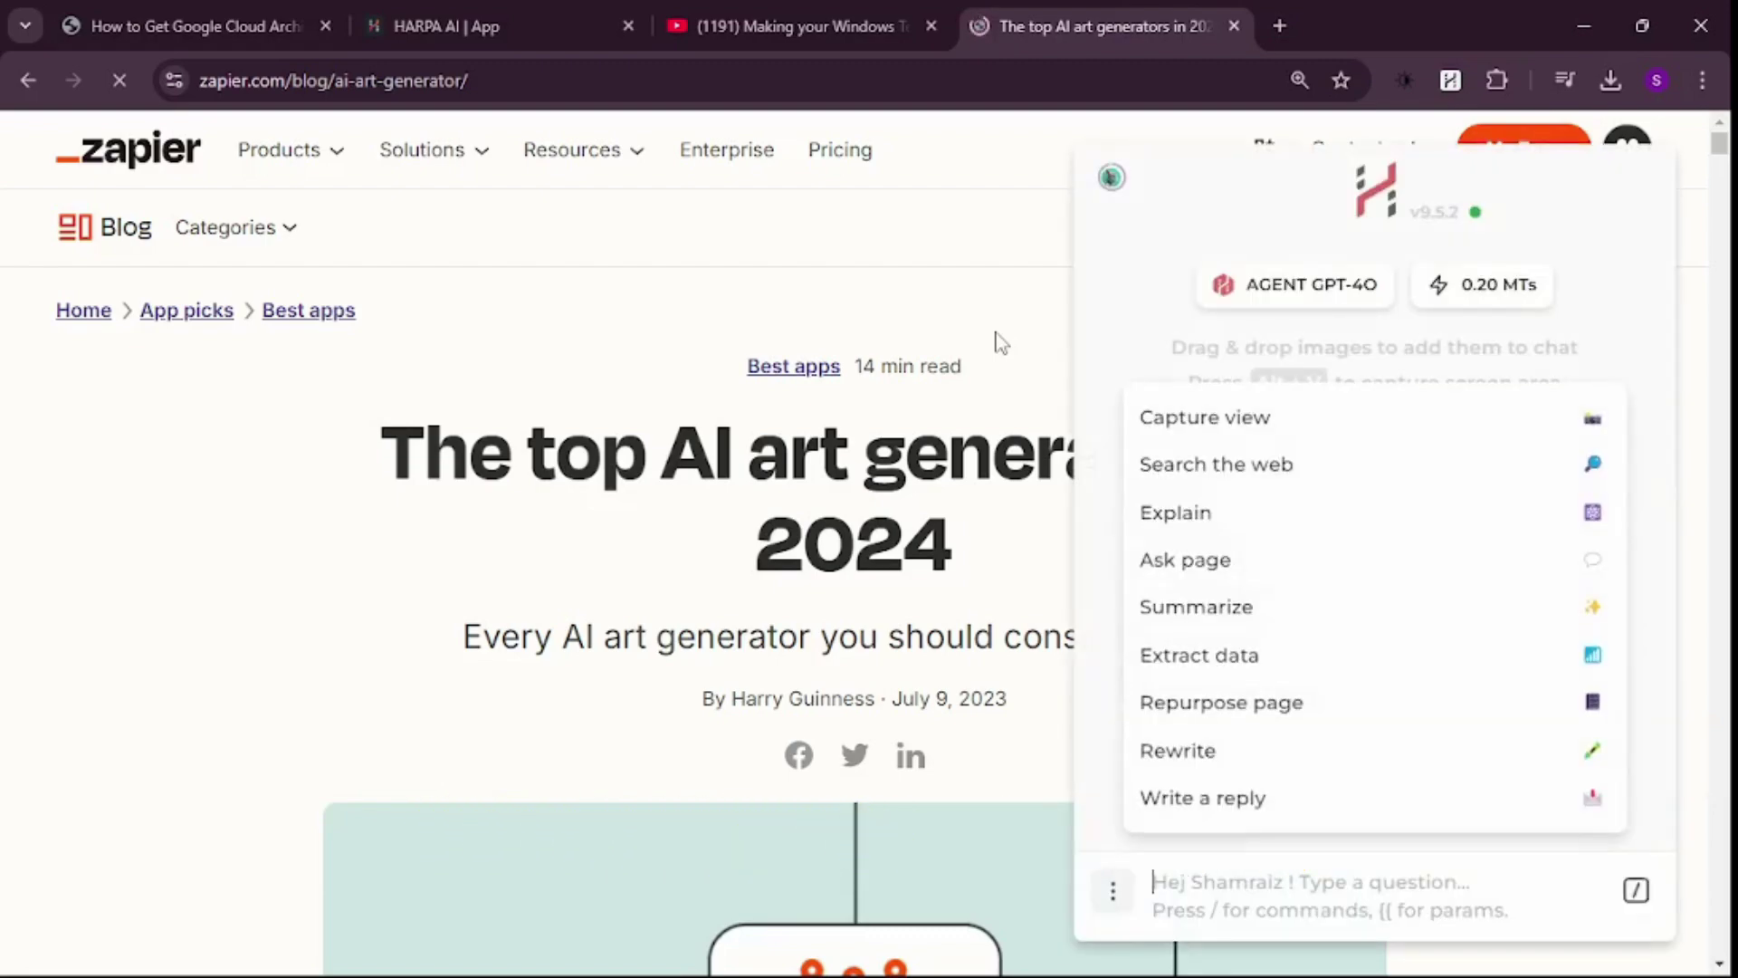
type("/")
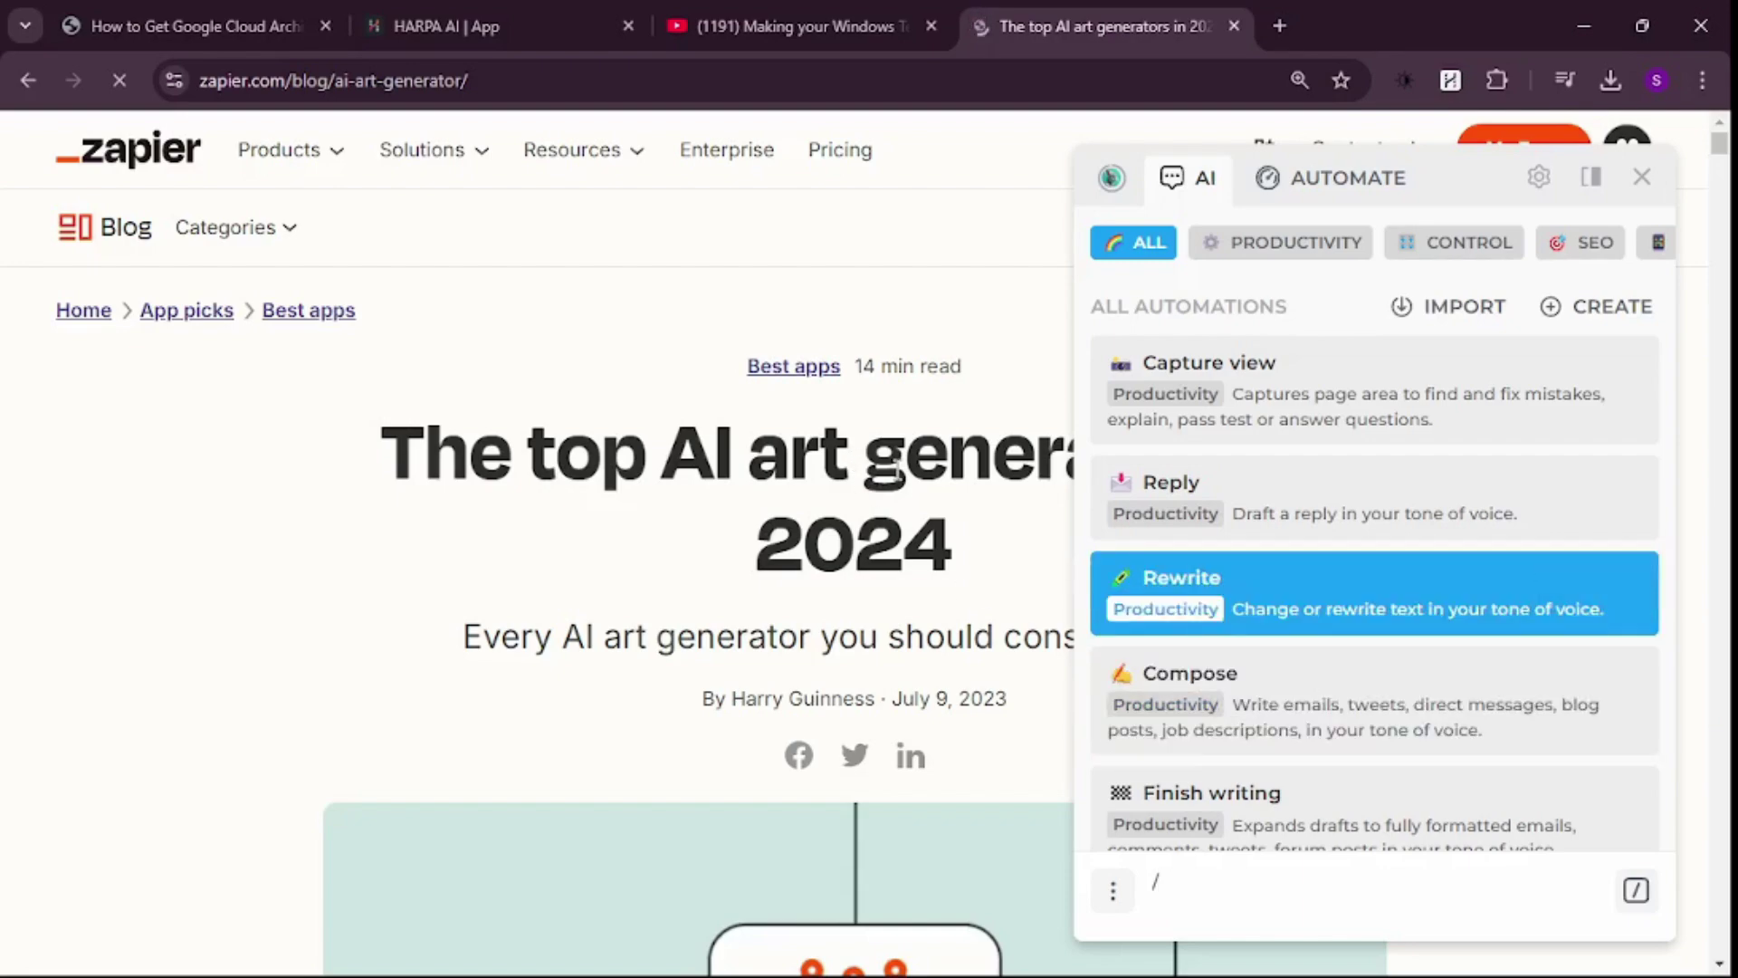
scroll(1435, 555, "down", 10)
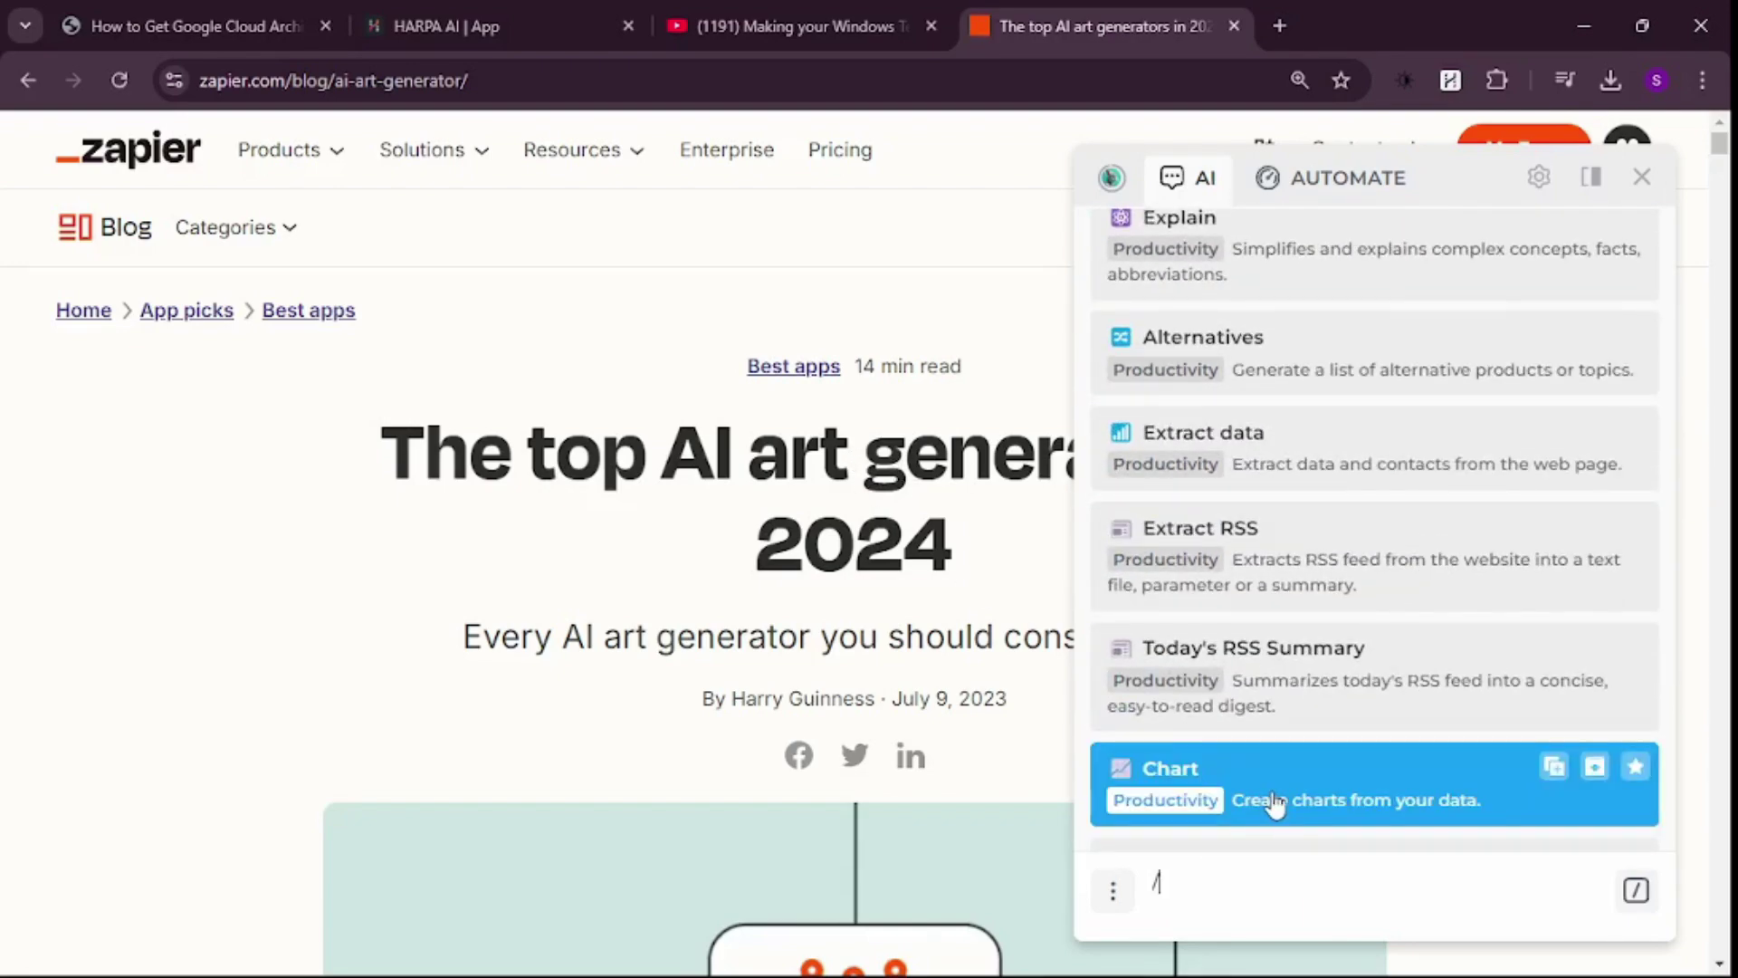
- Run Extract data with the Tabular option on the Zapier article and scroll the generated pricing table
left_click(1366, 469)
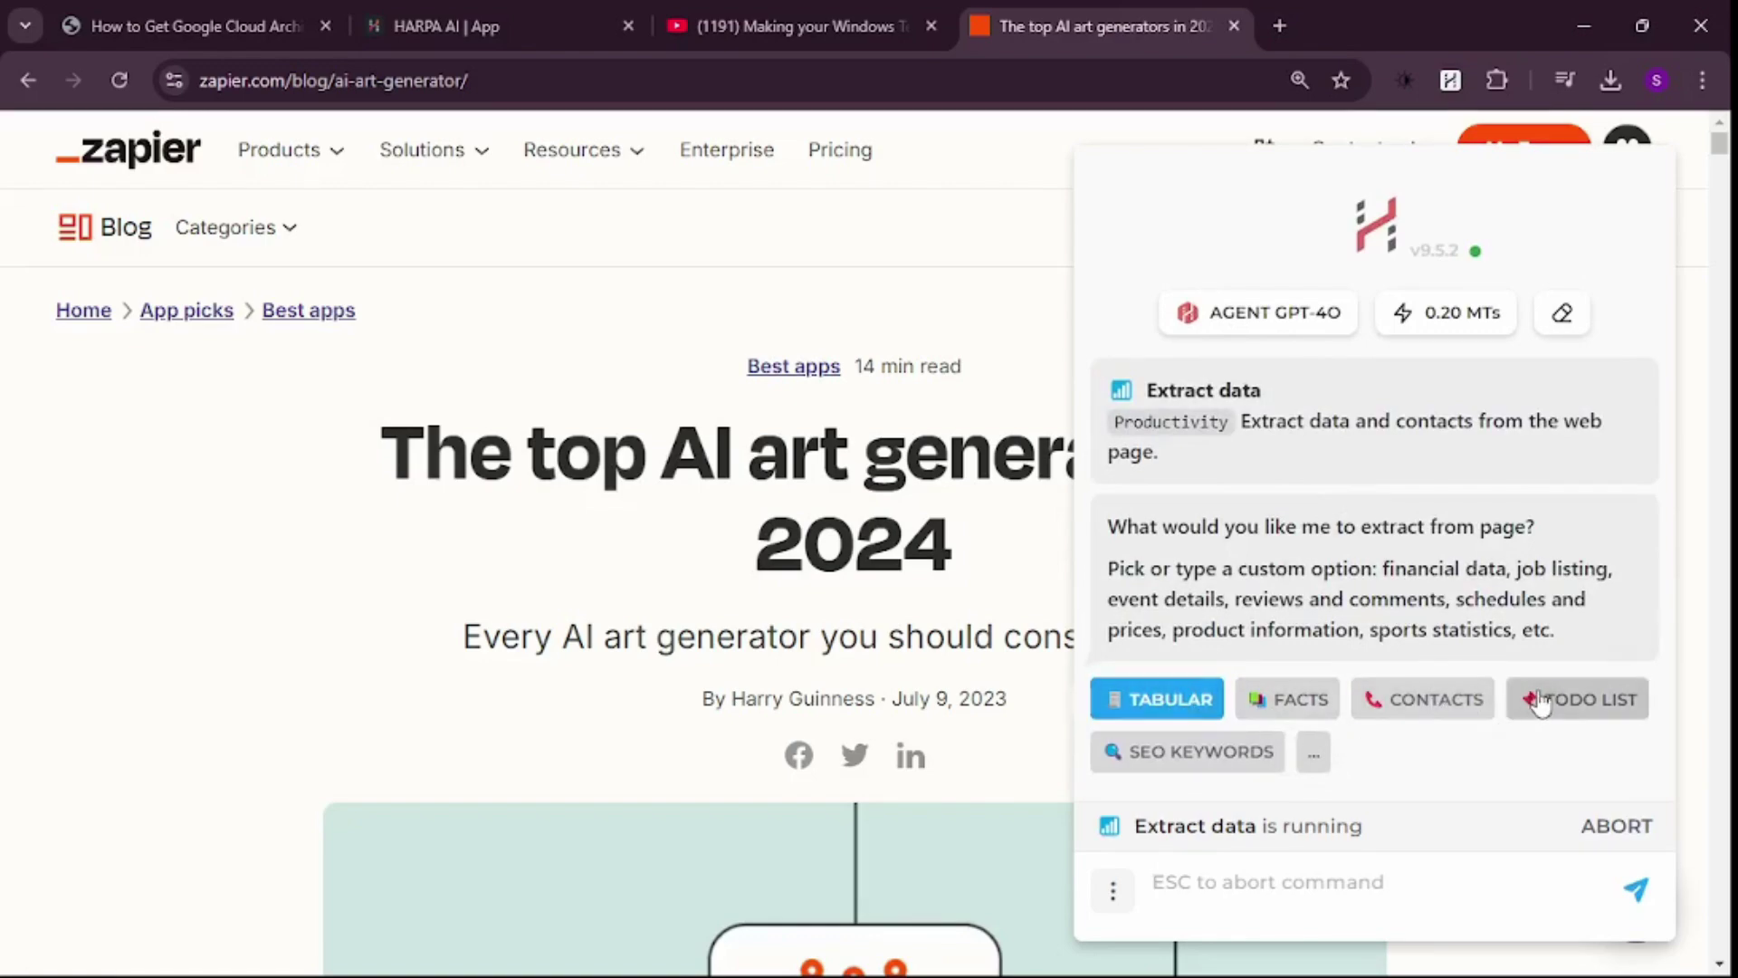
left_click(1169, 705)
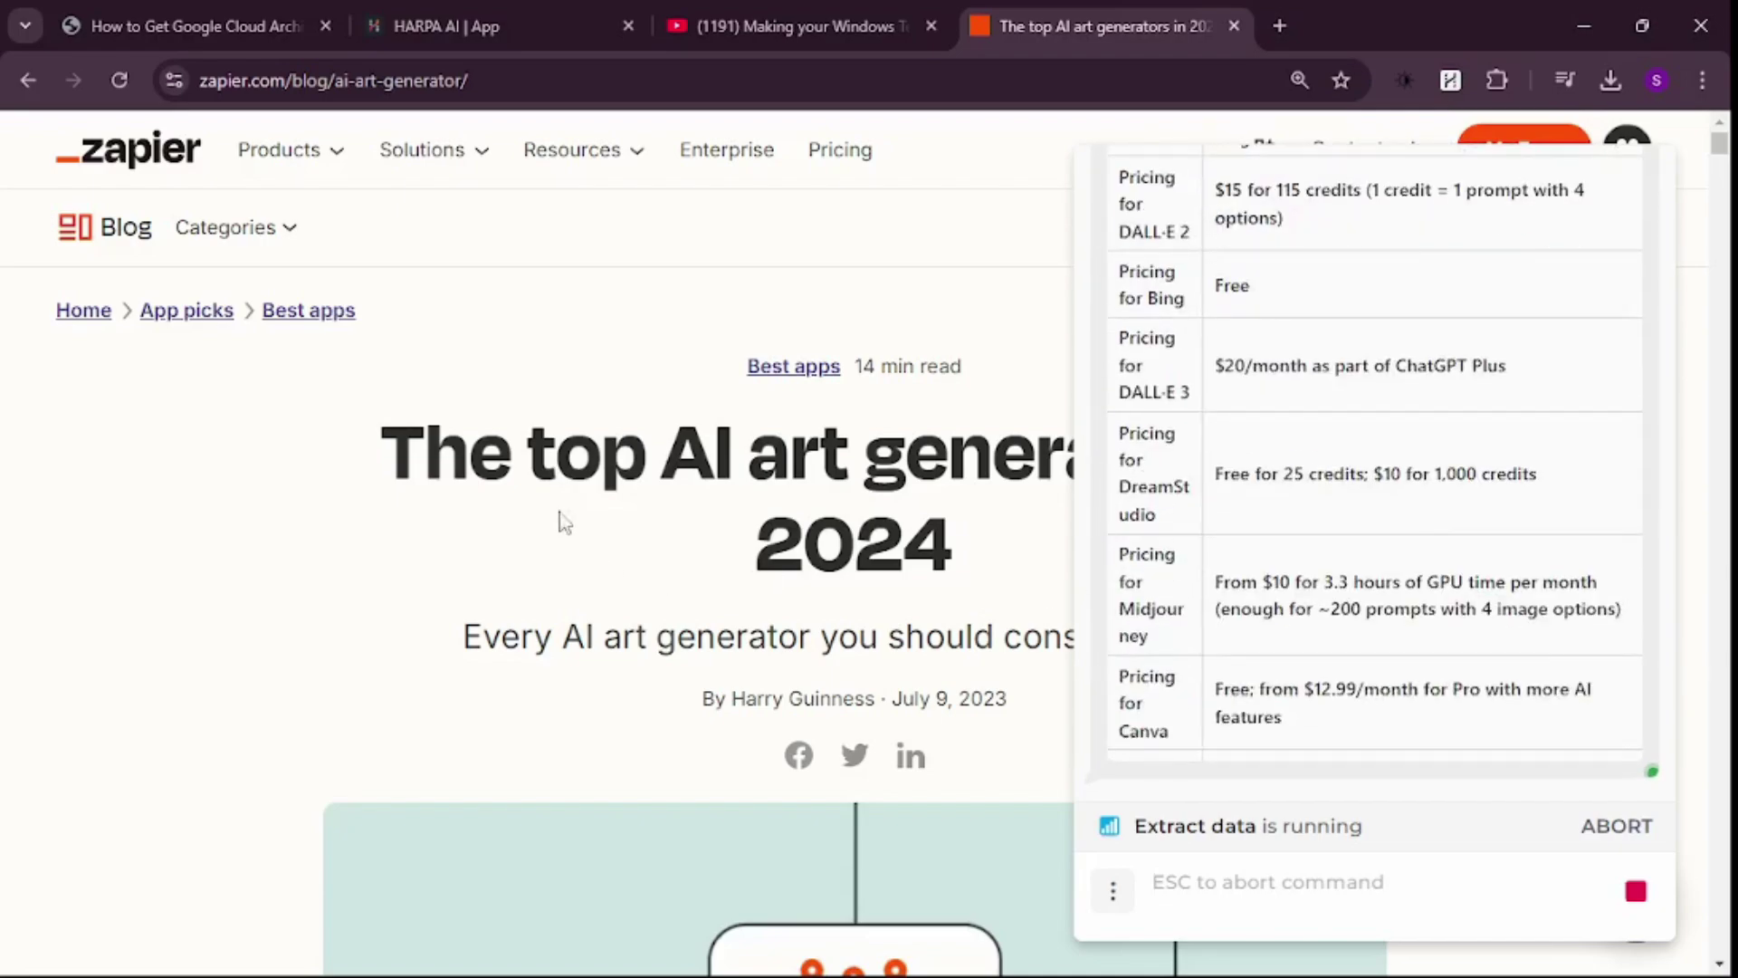
scroll(579, 452, "down", 7)
scroll(583, 459, "down", 14)
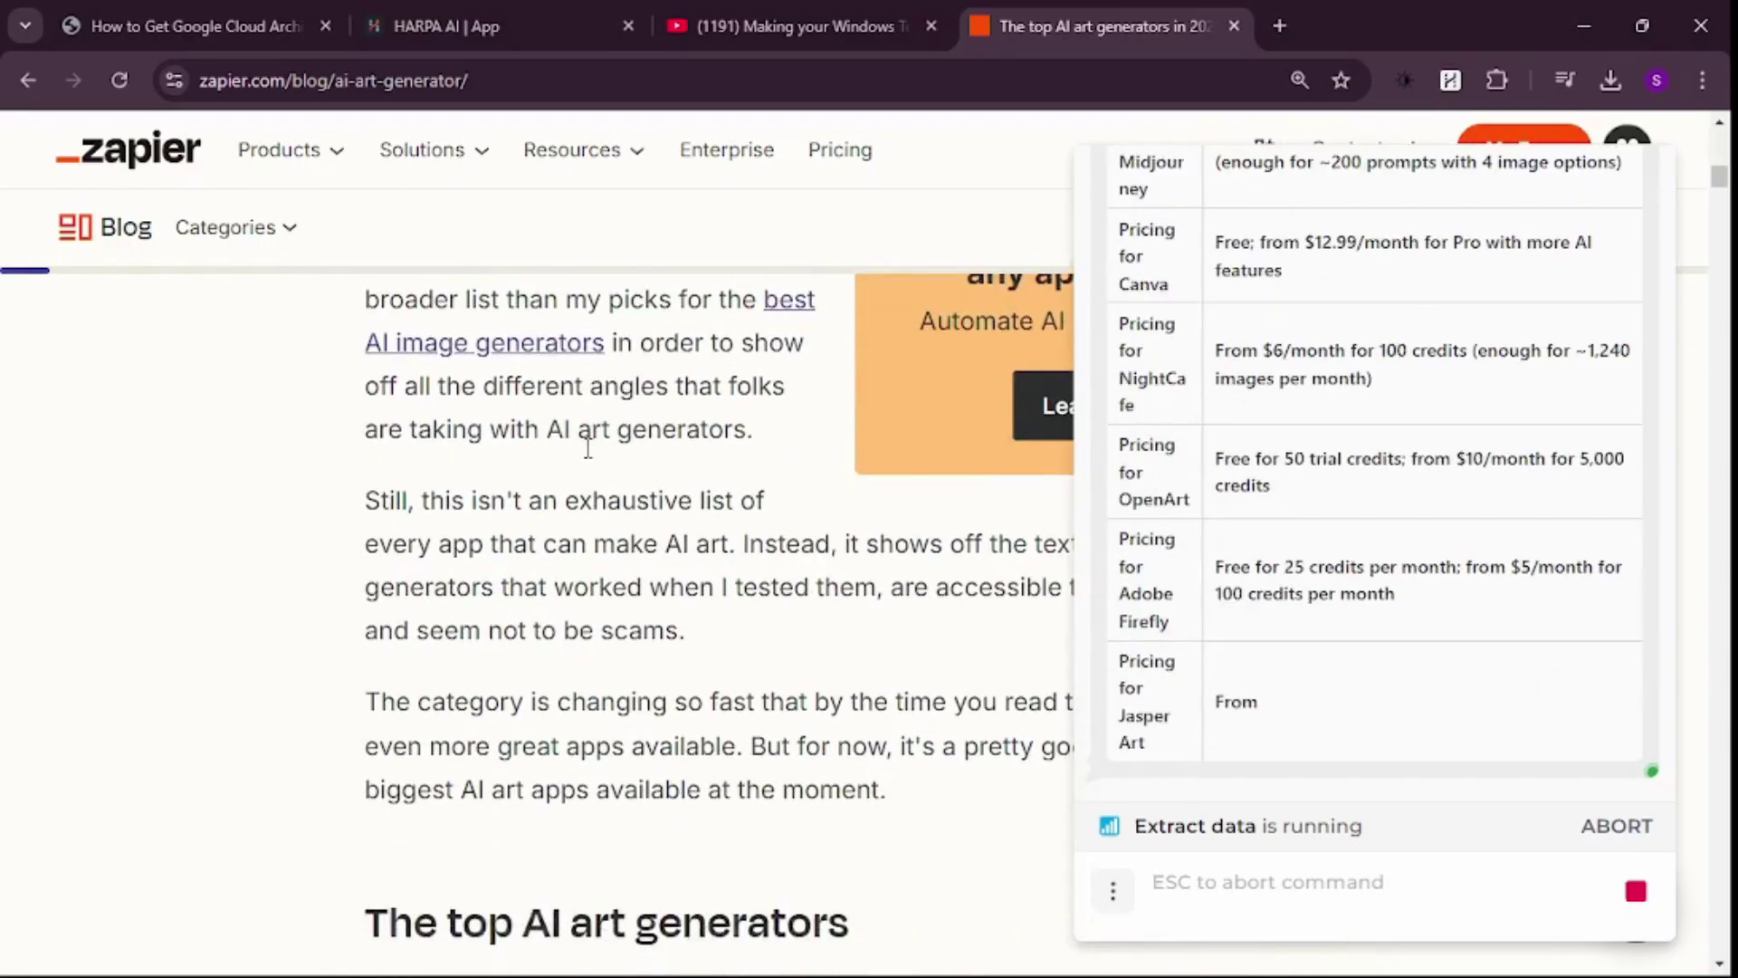
scroll(807, 504, "down", 1)
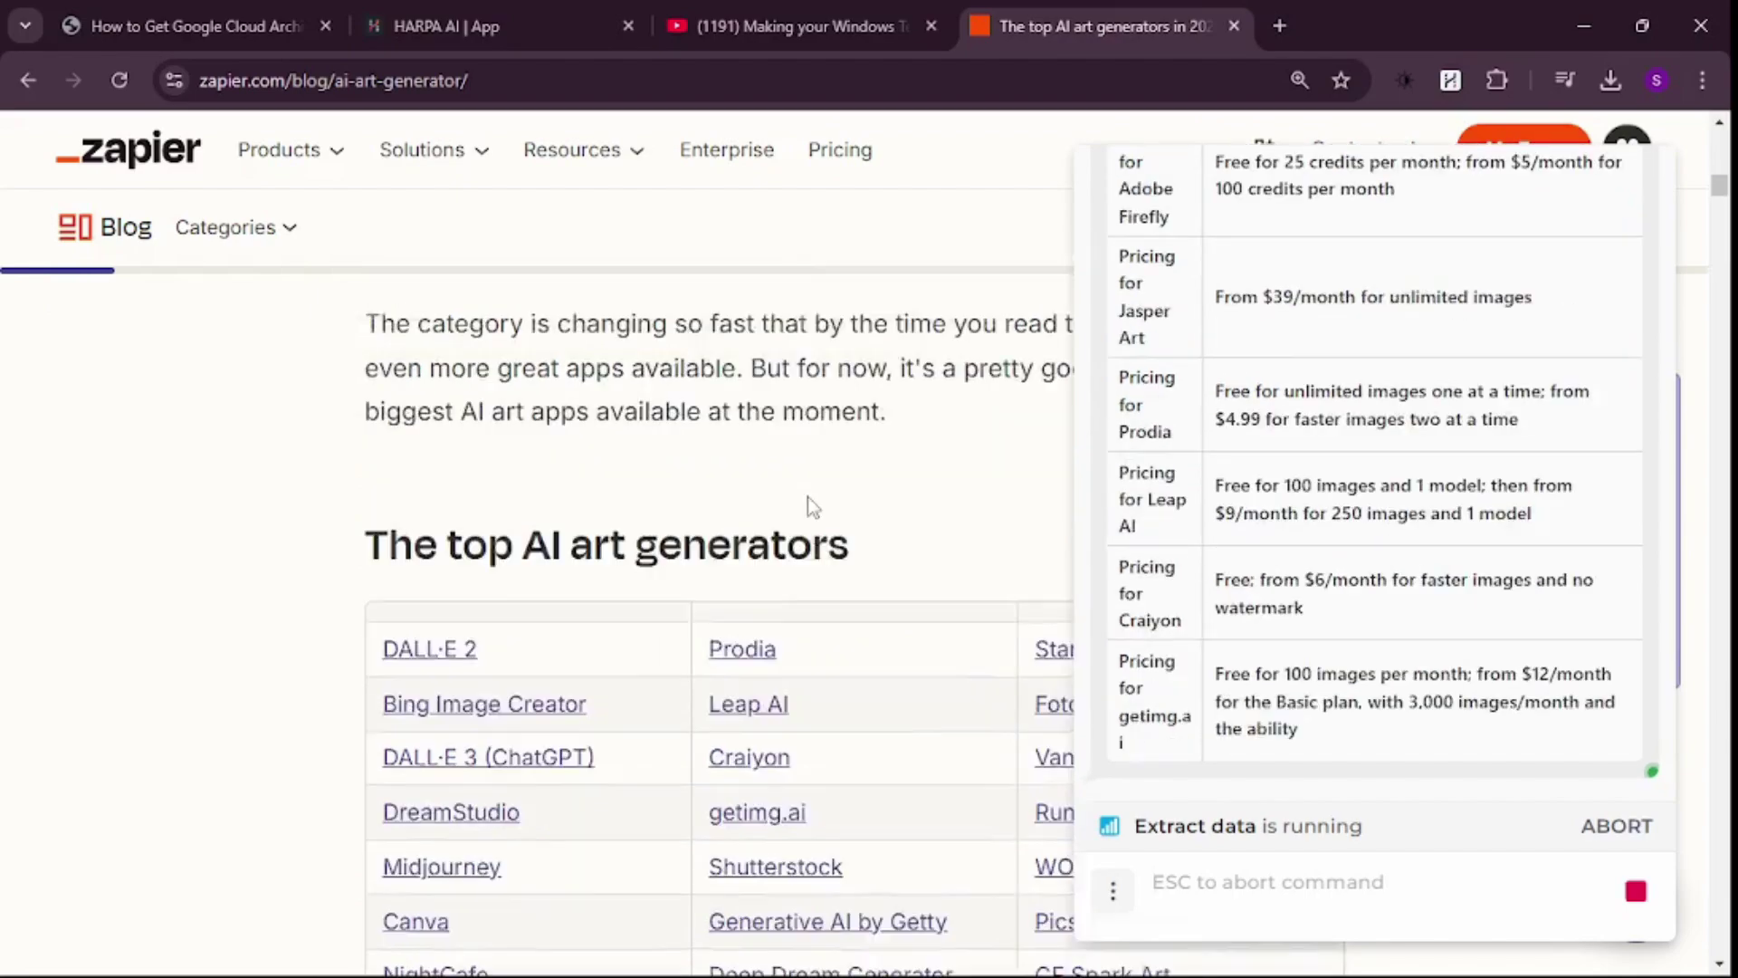
scroll(807, 504, "up", 4)
scroll(807, 504, "down", 7)
scroll(805, 520, "down", 11)
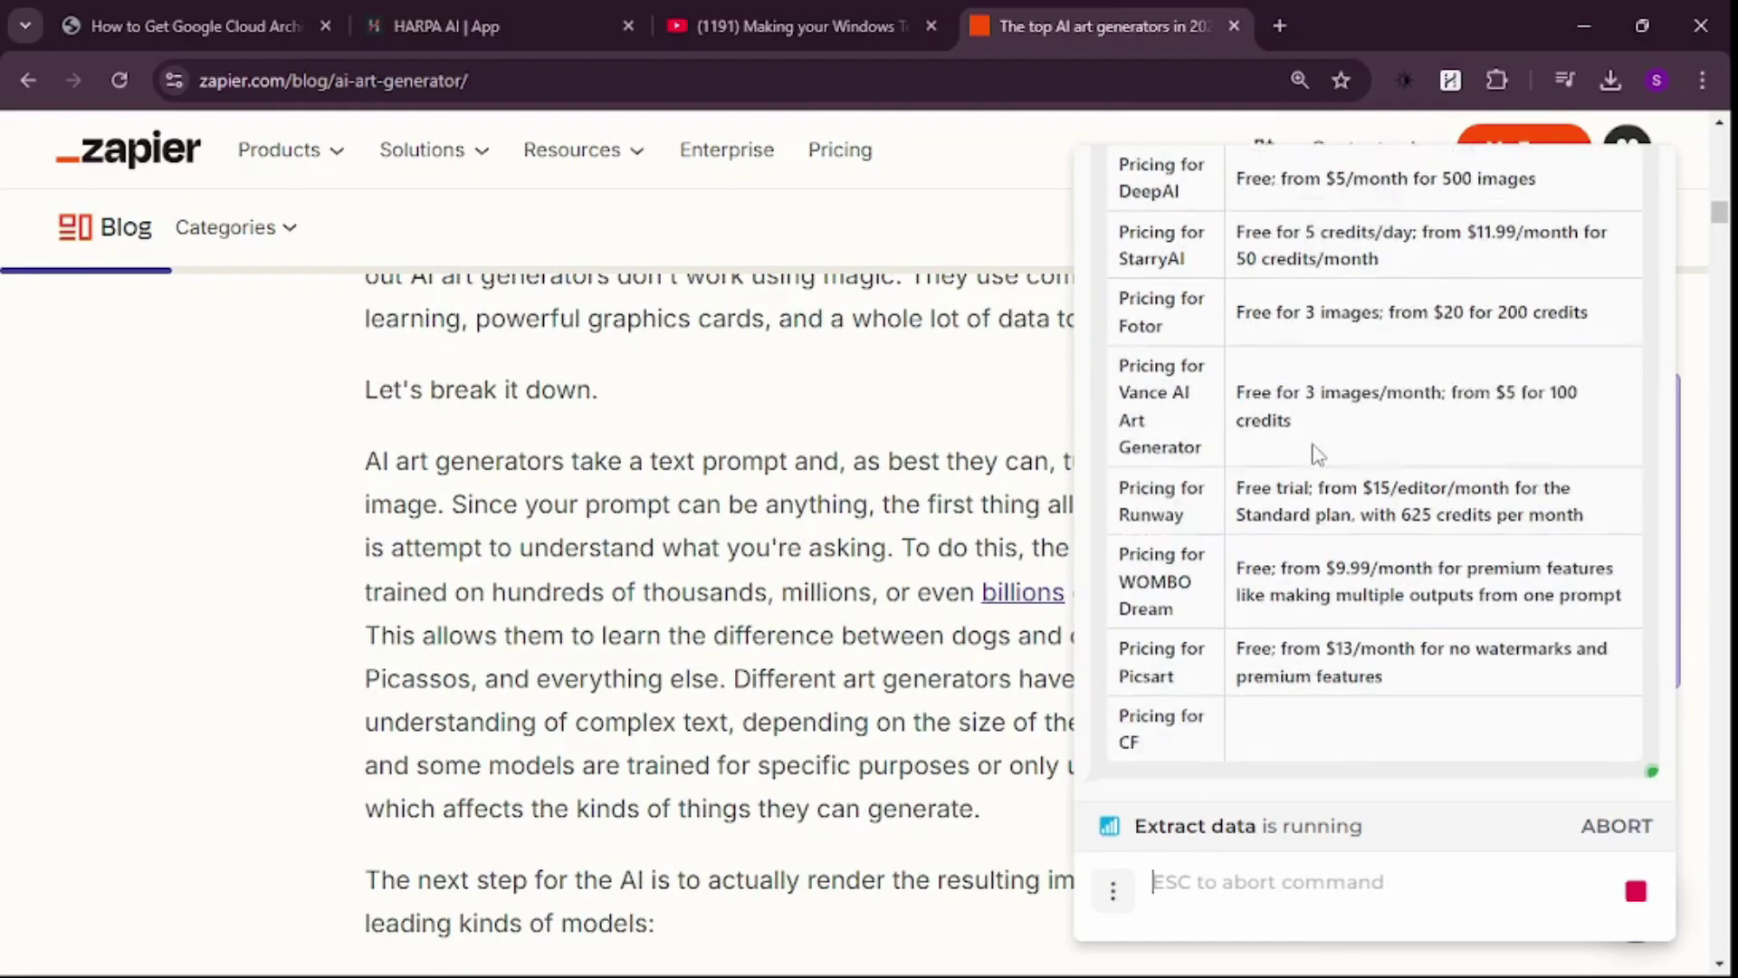
scroll(1267, 497, "up", 15)
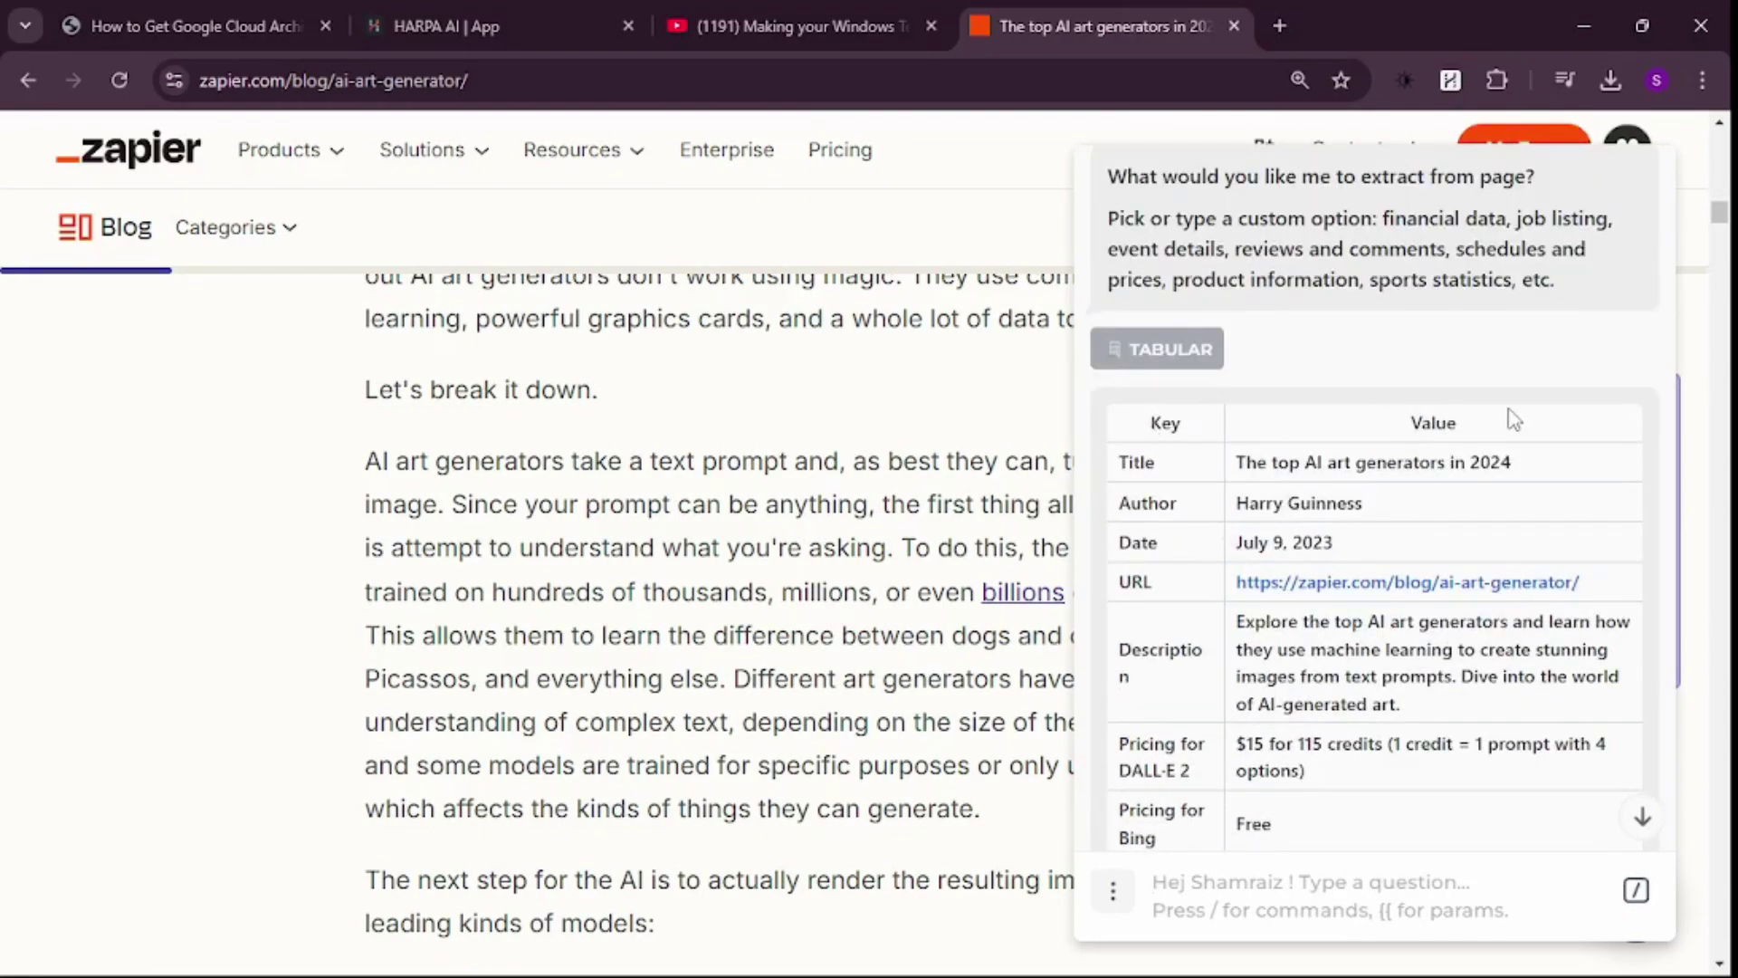
scroll(1255, 461, "down", 7)
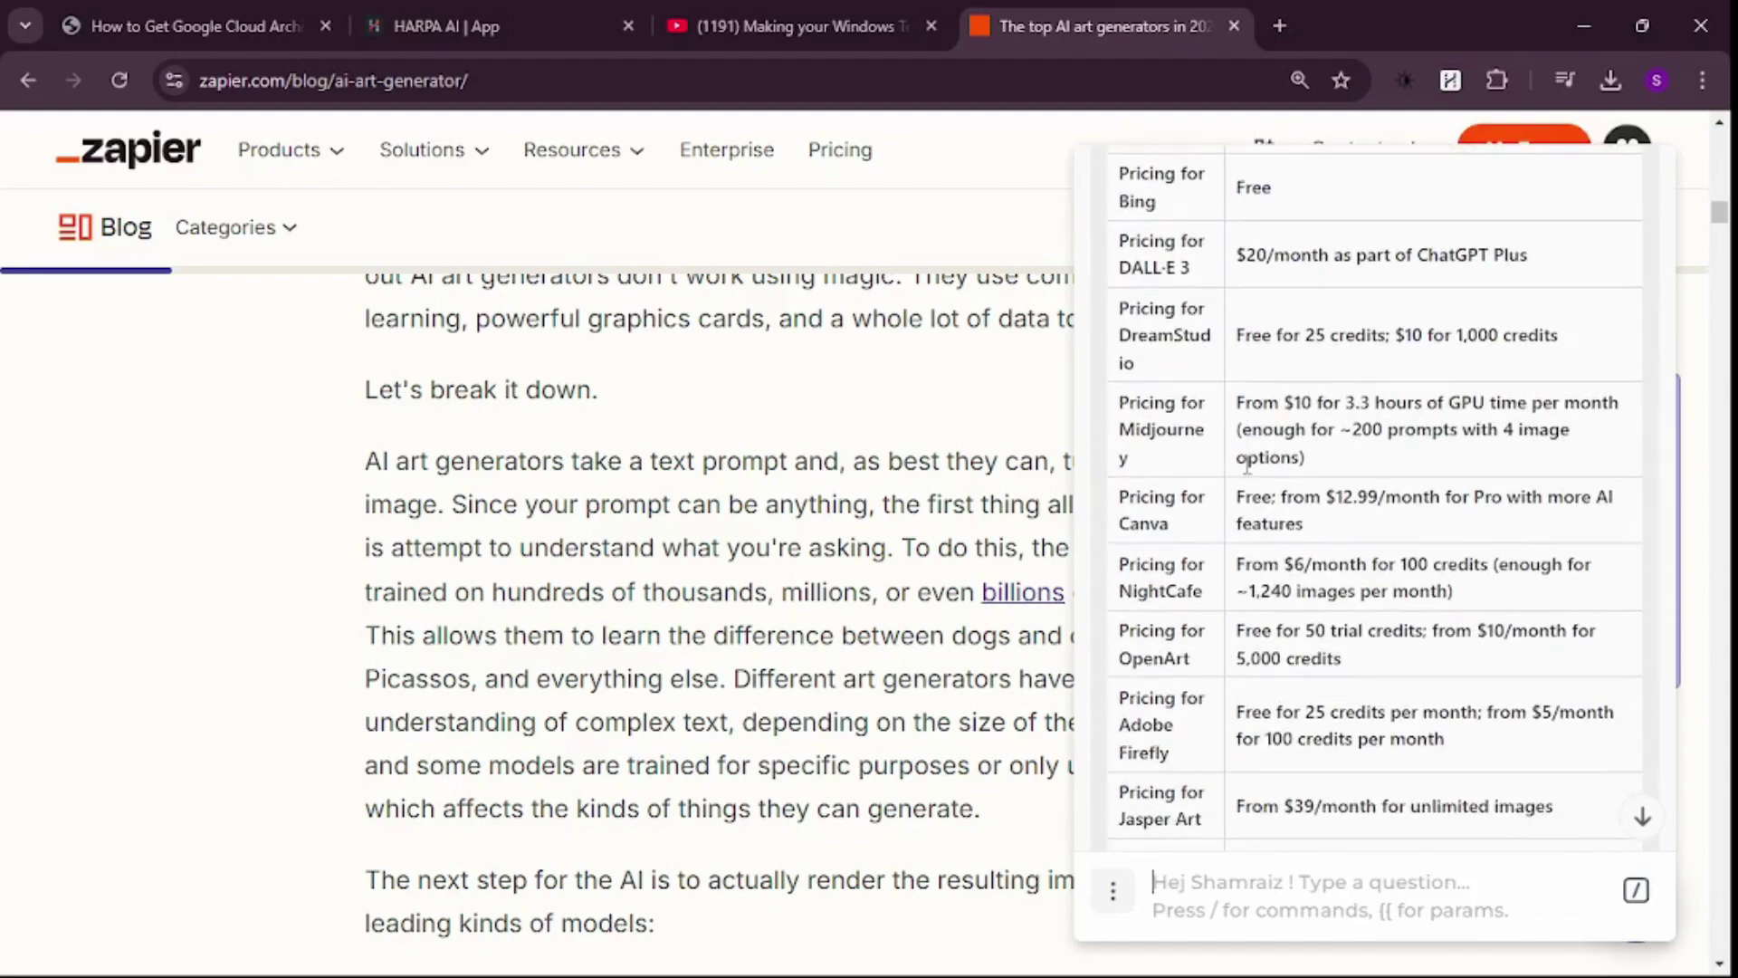
scroll(1250, 465, "up", 1)
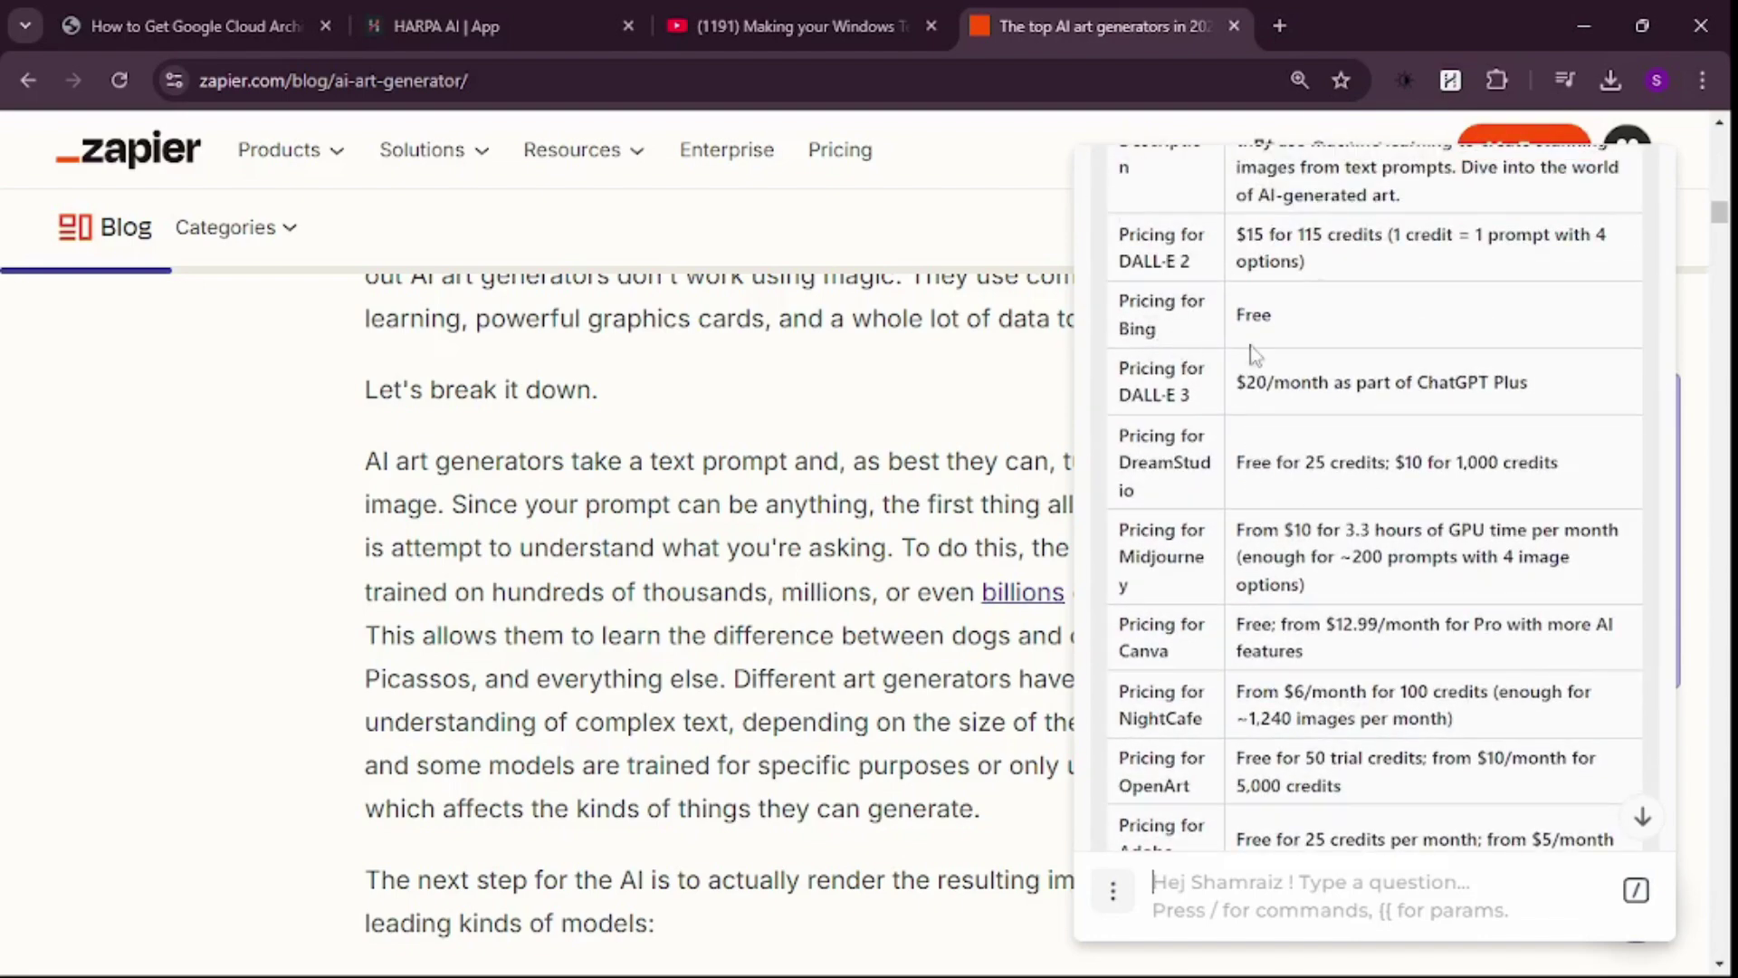
- Highlight the Bing, DALL·E 3 ($20/month) and Midjourney pricing cells, then return to the panel's top
left_click_drag(1271, 314, 1245, 314)
left_click_drag(1236, 381, 1340, 372)
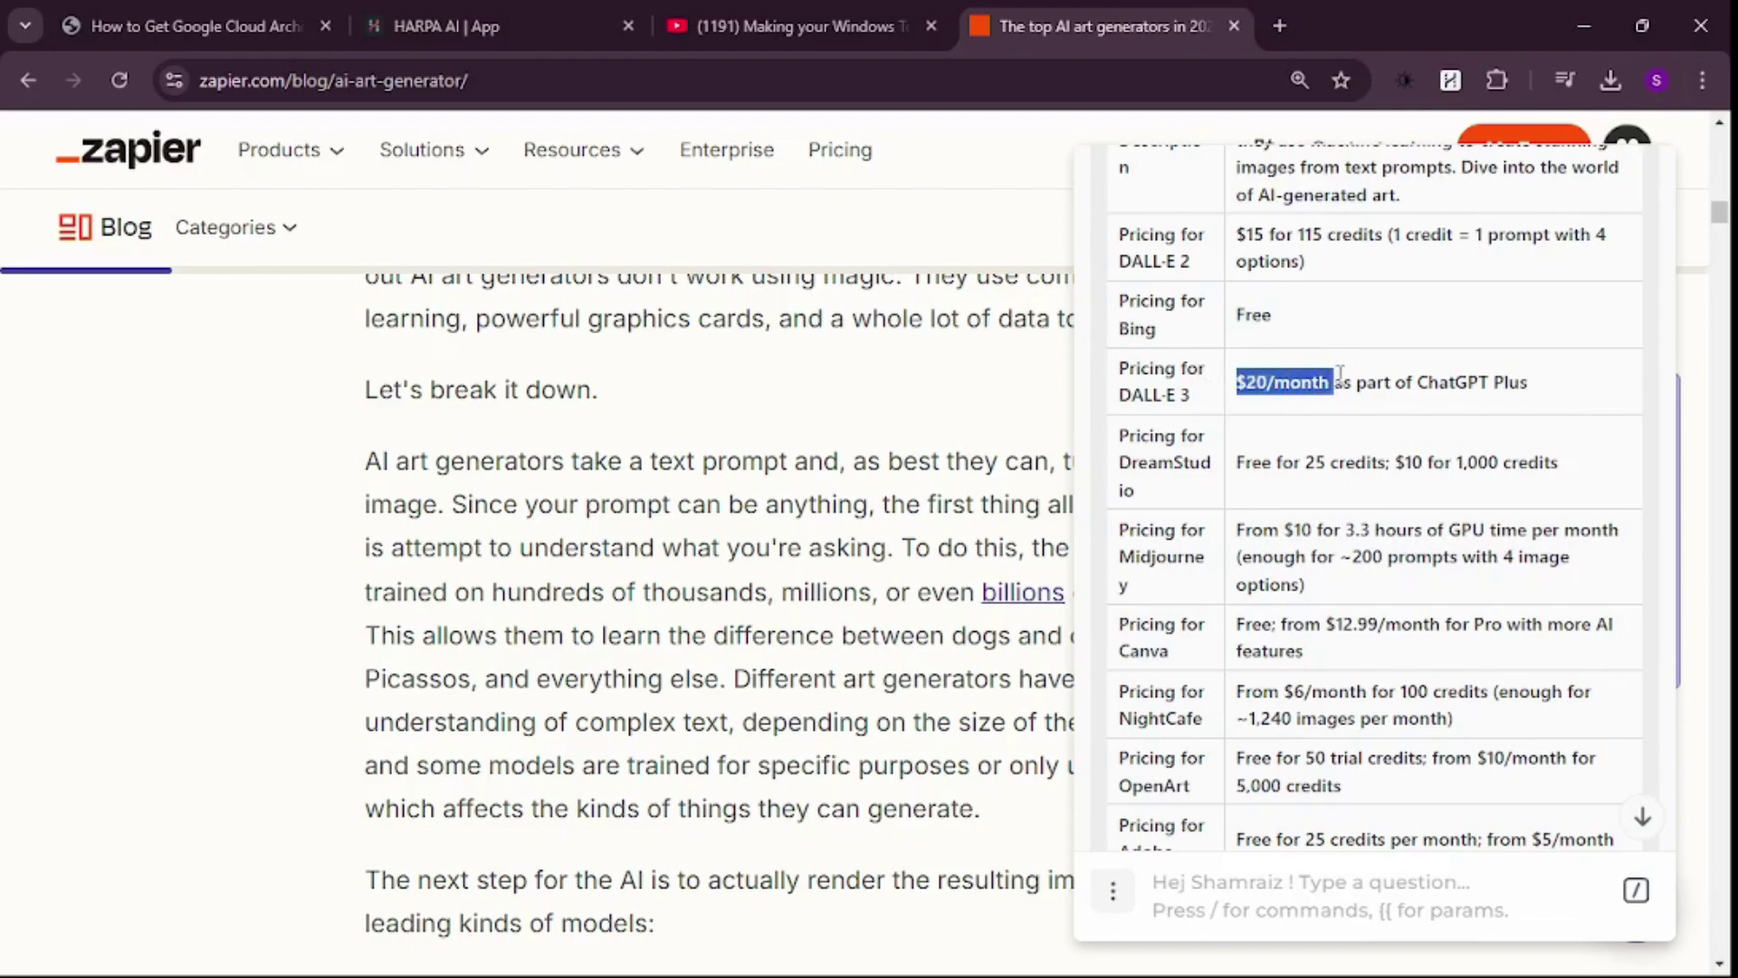
left_click(1184, 460)
scroll(1184, 460, "down", 1)
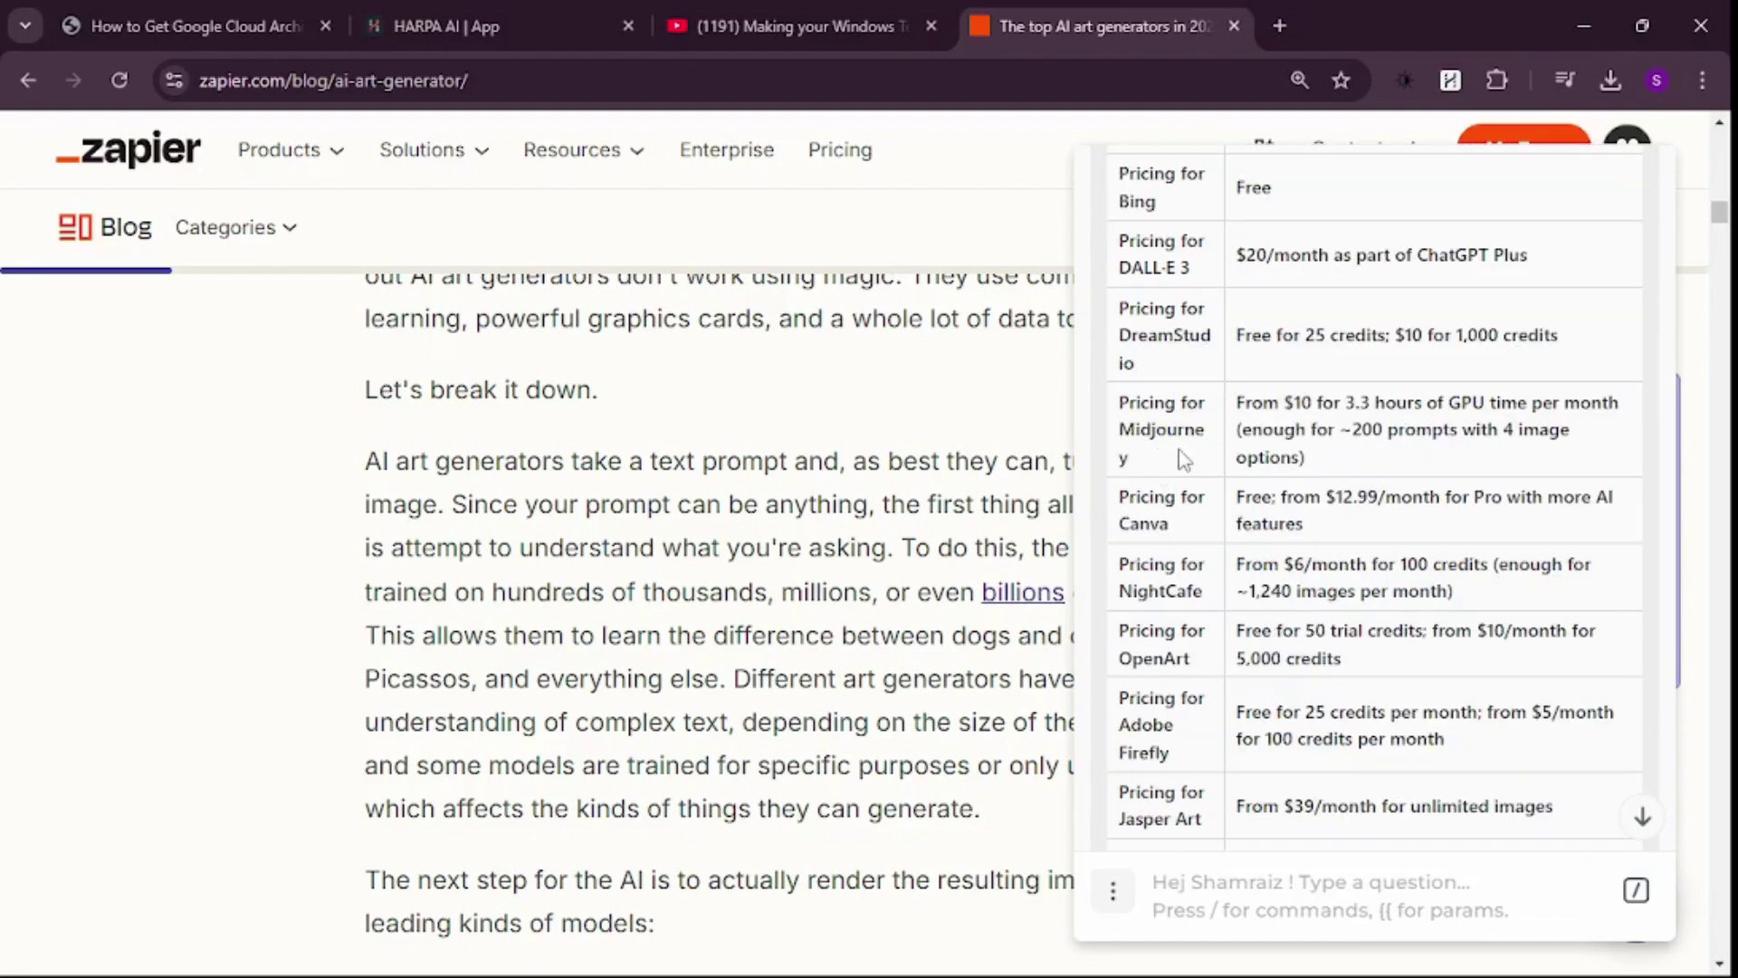
left_click_drag(1165, 460, 1130, 426)
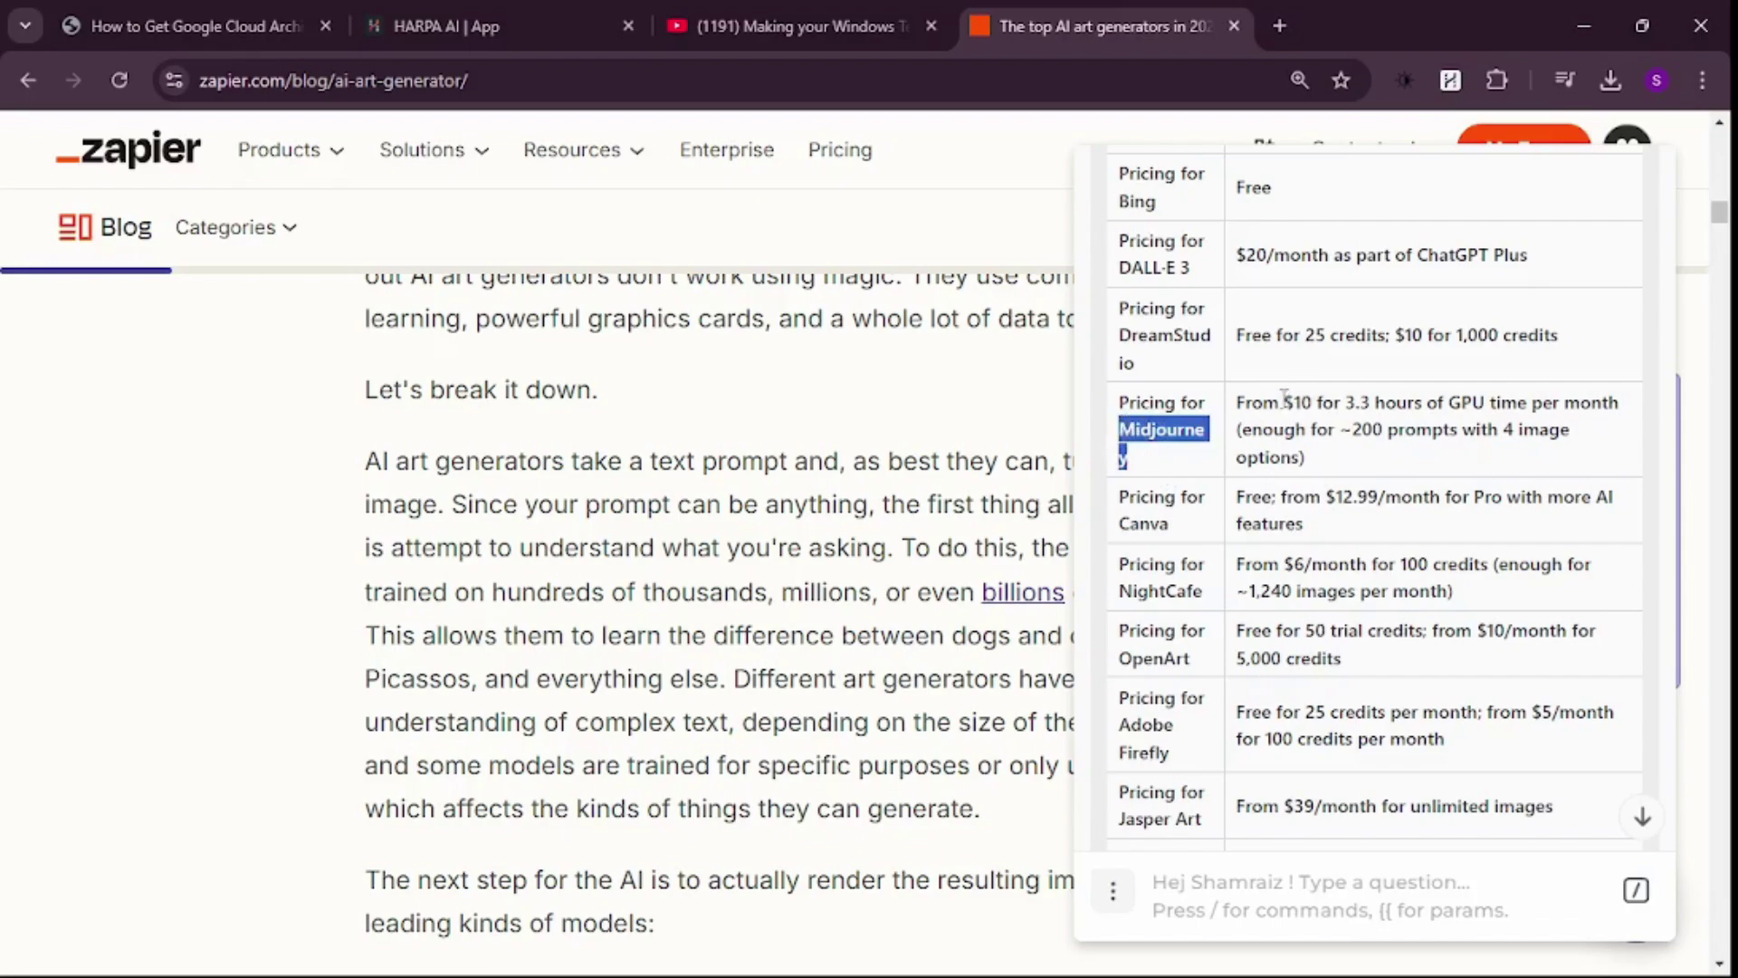
left_click_drag(1284, 396, 1347, 400)
left_click(1323, 453)
scroll(1324, 453, "down", 2)
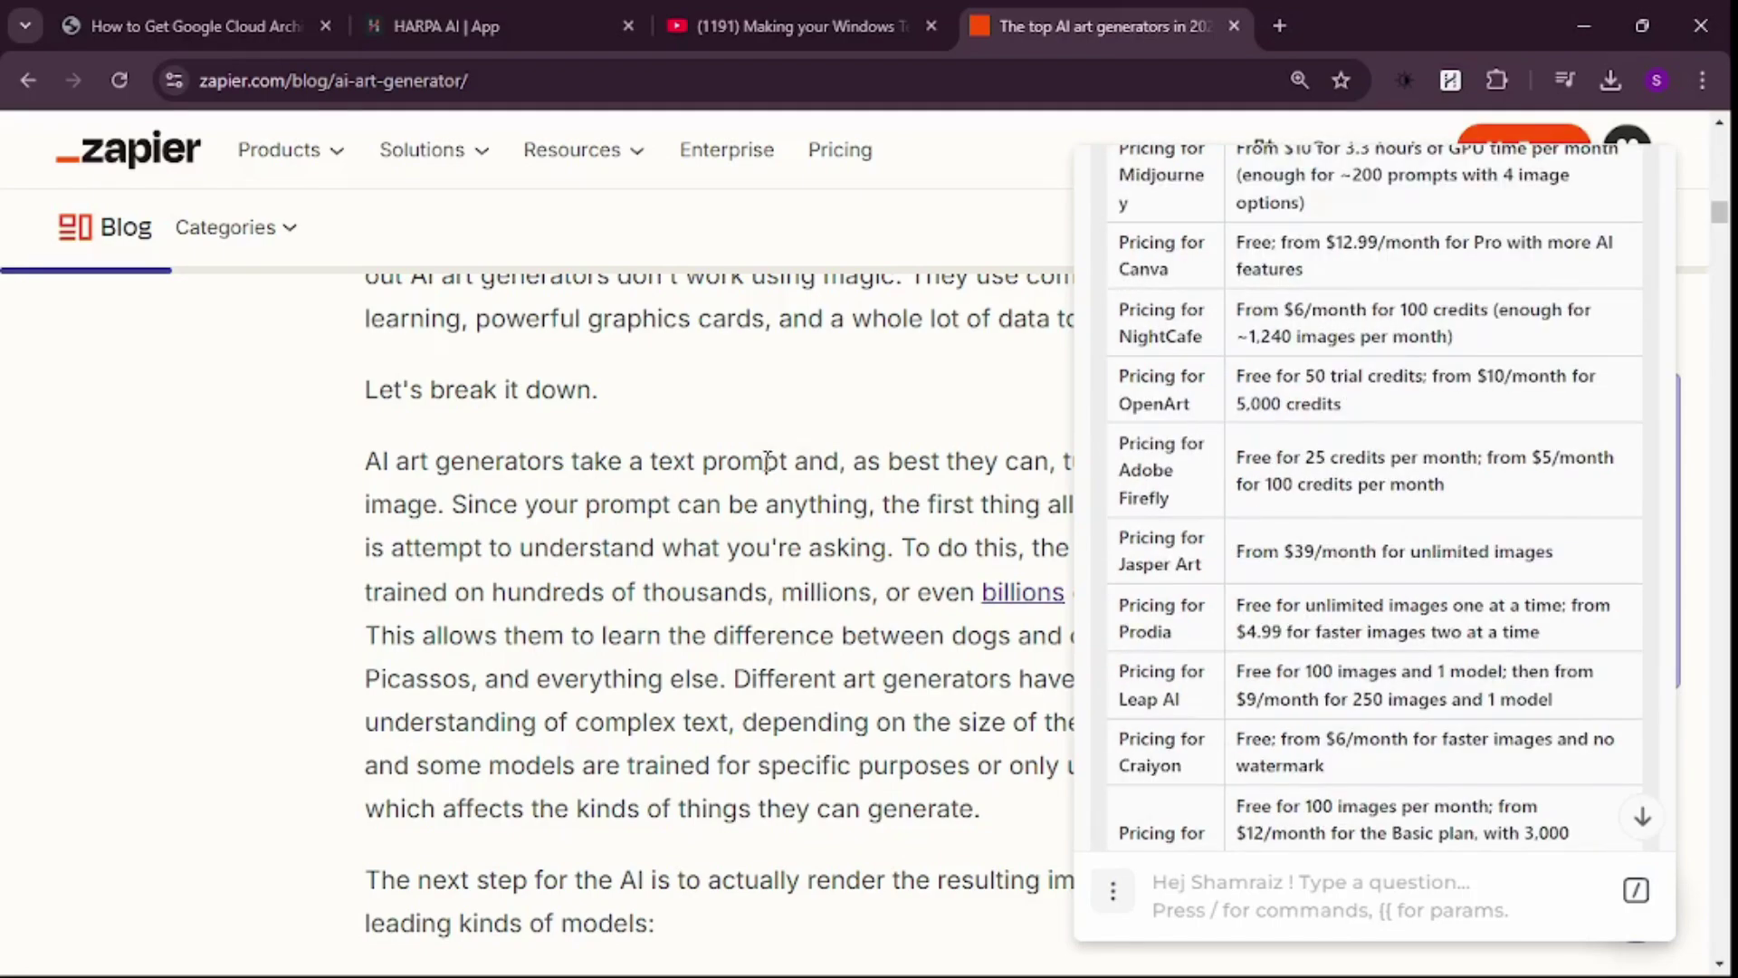
scroll(767, 462, "down", 6)
scroll(1338, 539, "down", 10)
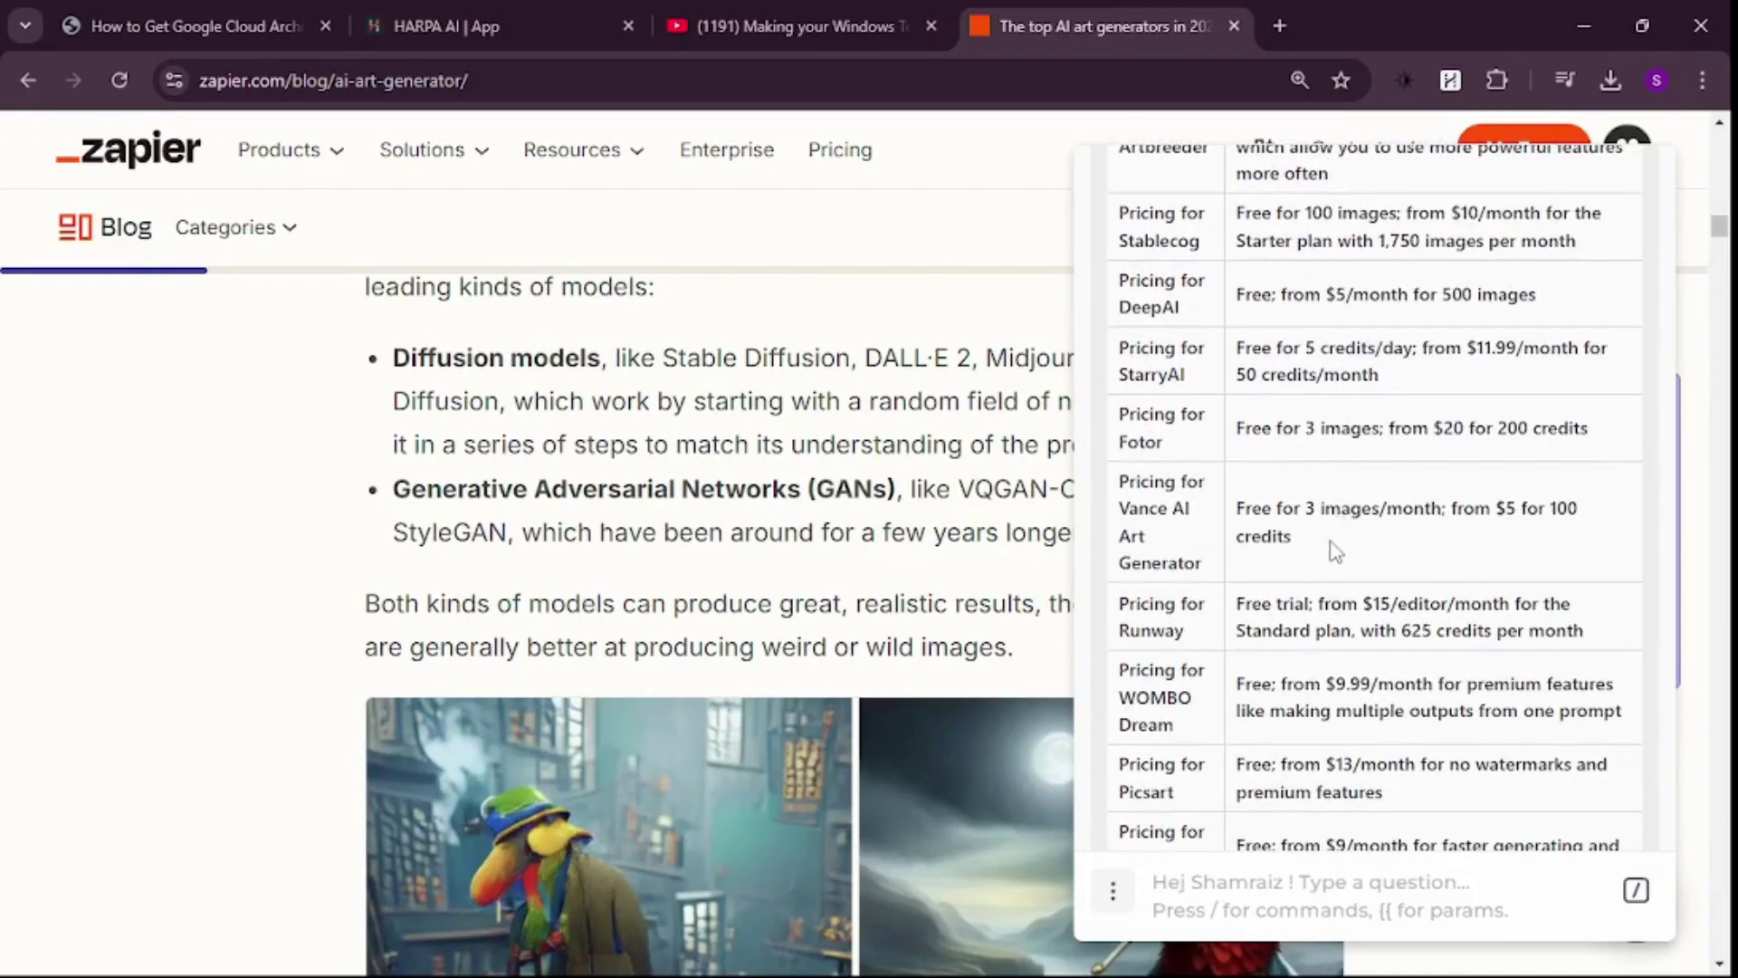
scroll(1336, 562, "down", 3)
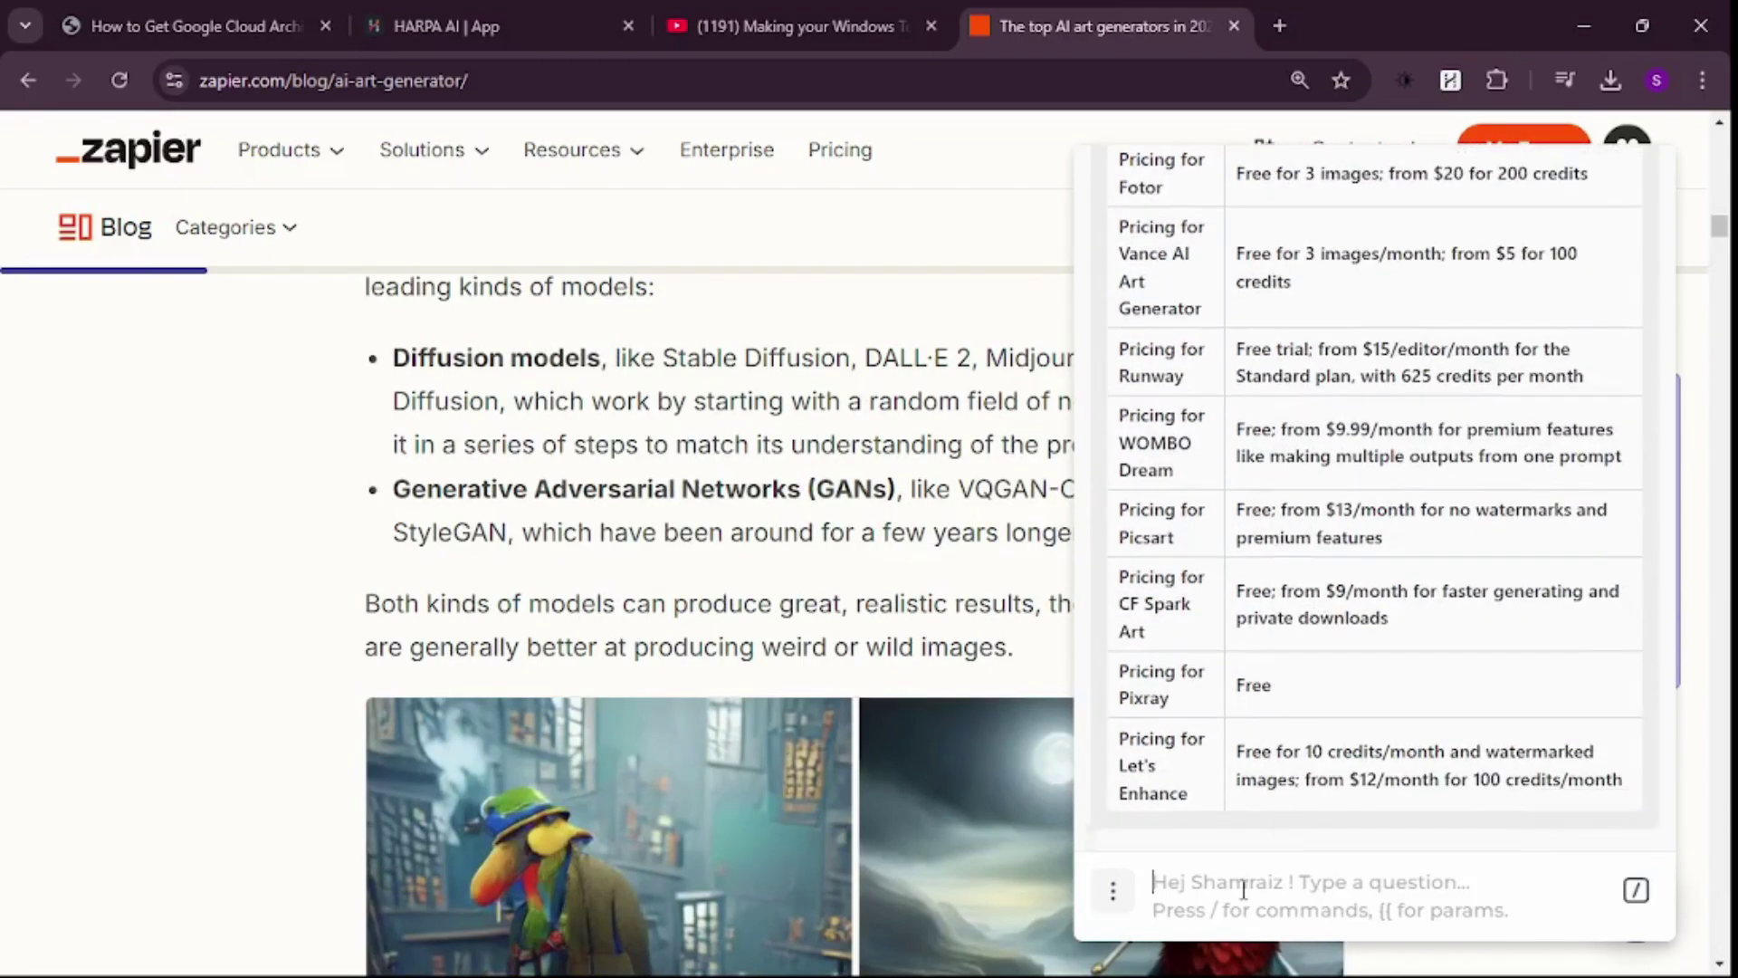
scroll(1328, 599, "up", 15)
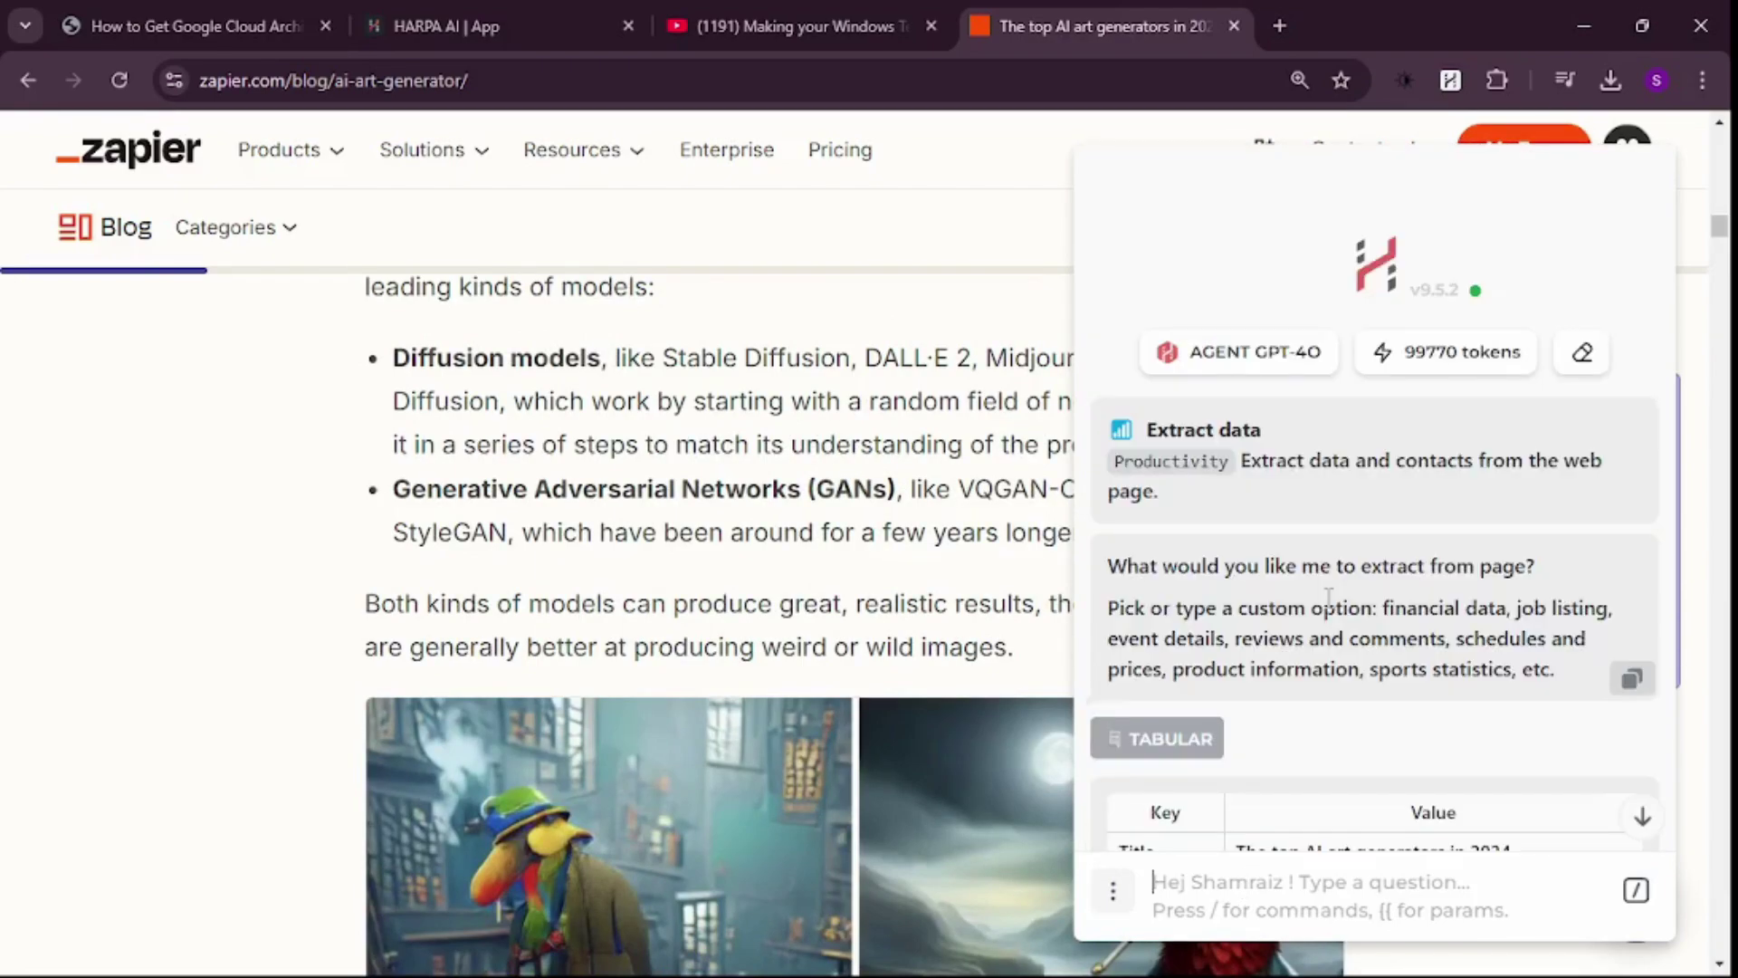
- Bring up HARPA's command list with / and browse through all the built-in commands
type("/")
scroll(1328, 608, "down", 20)
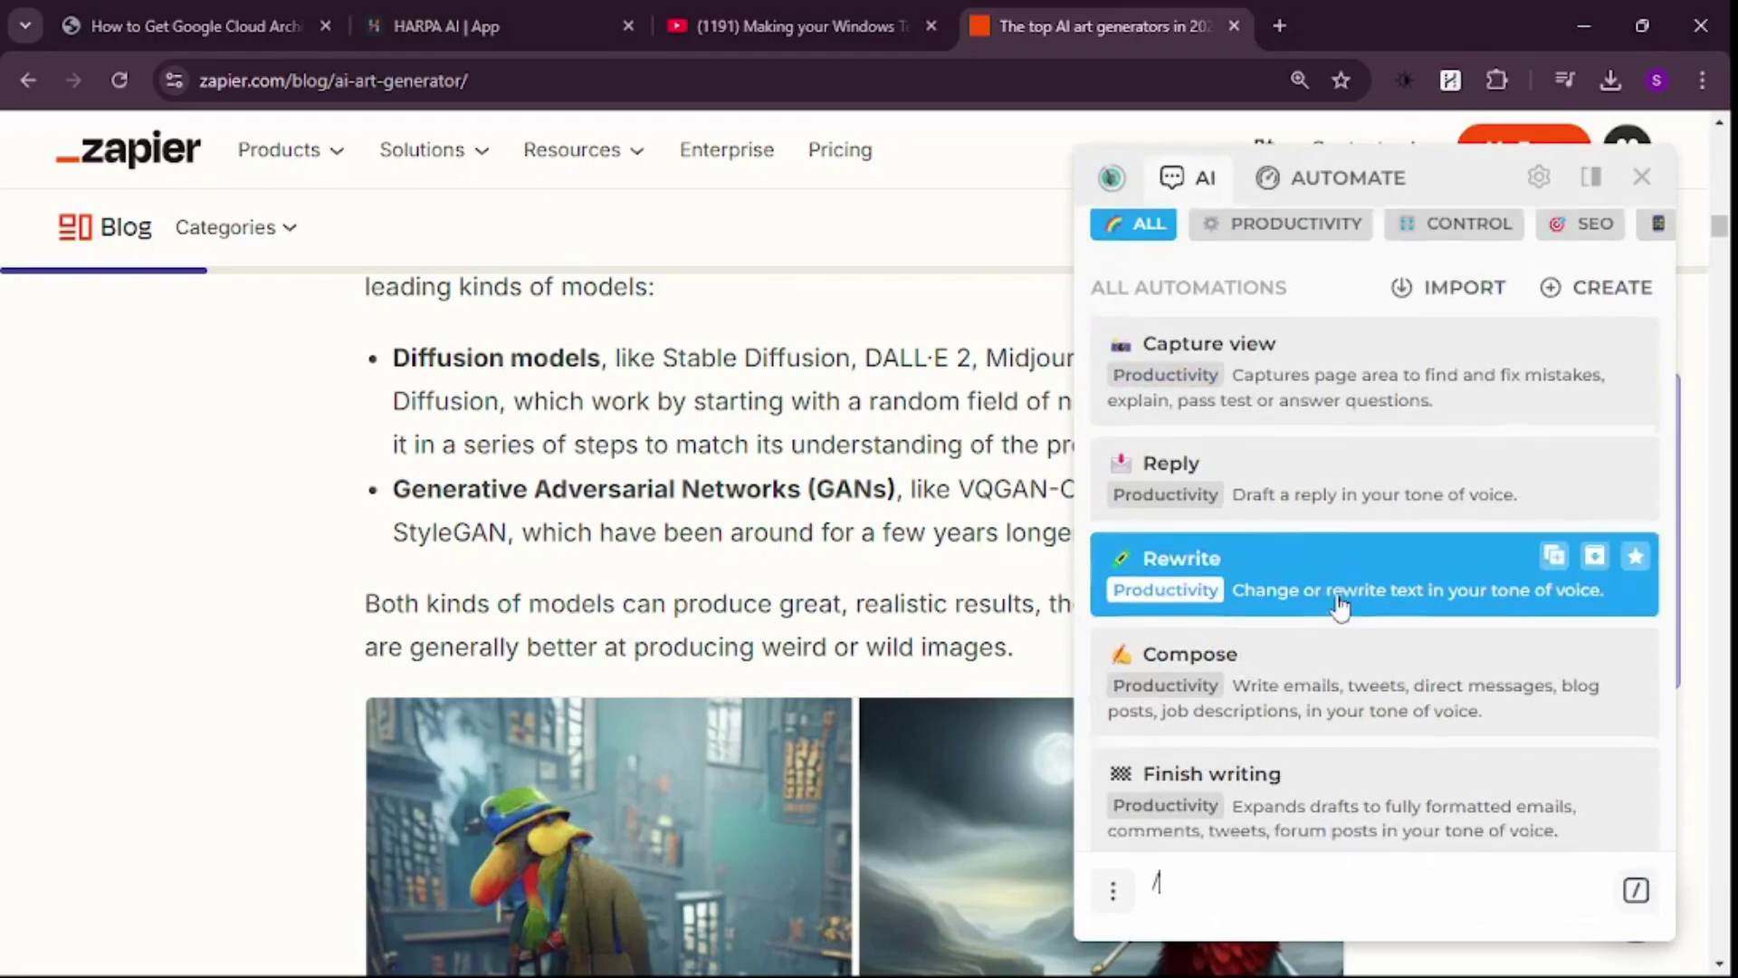
scroll(1340, 583, "down", 15)
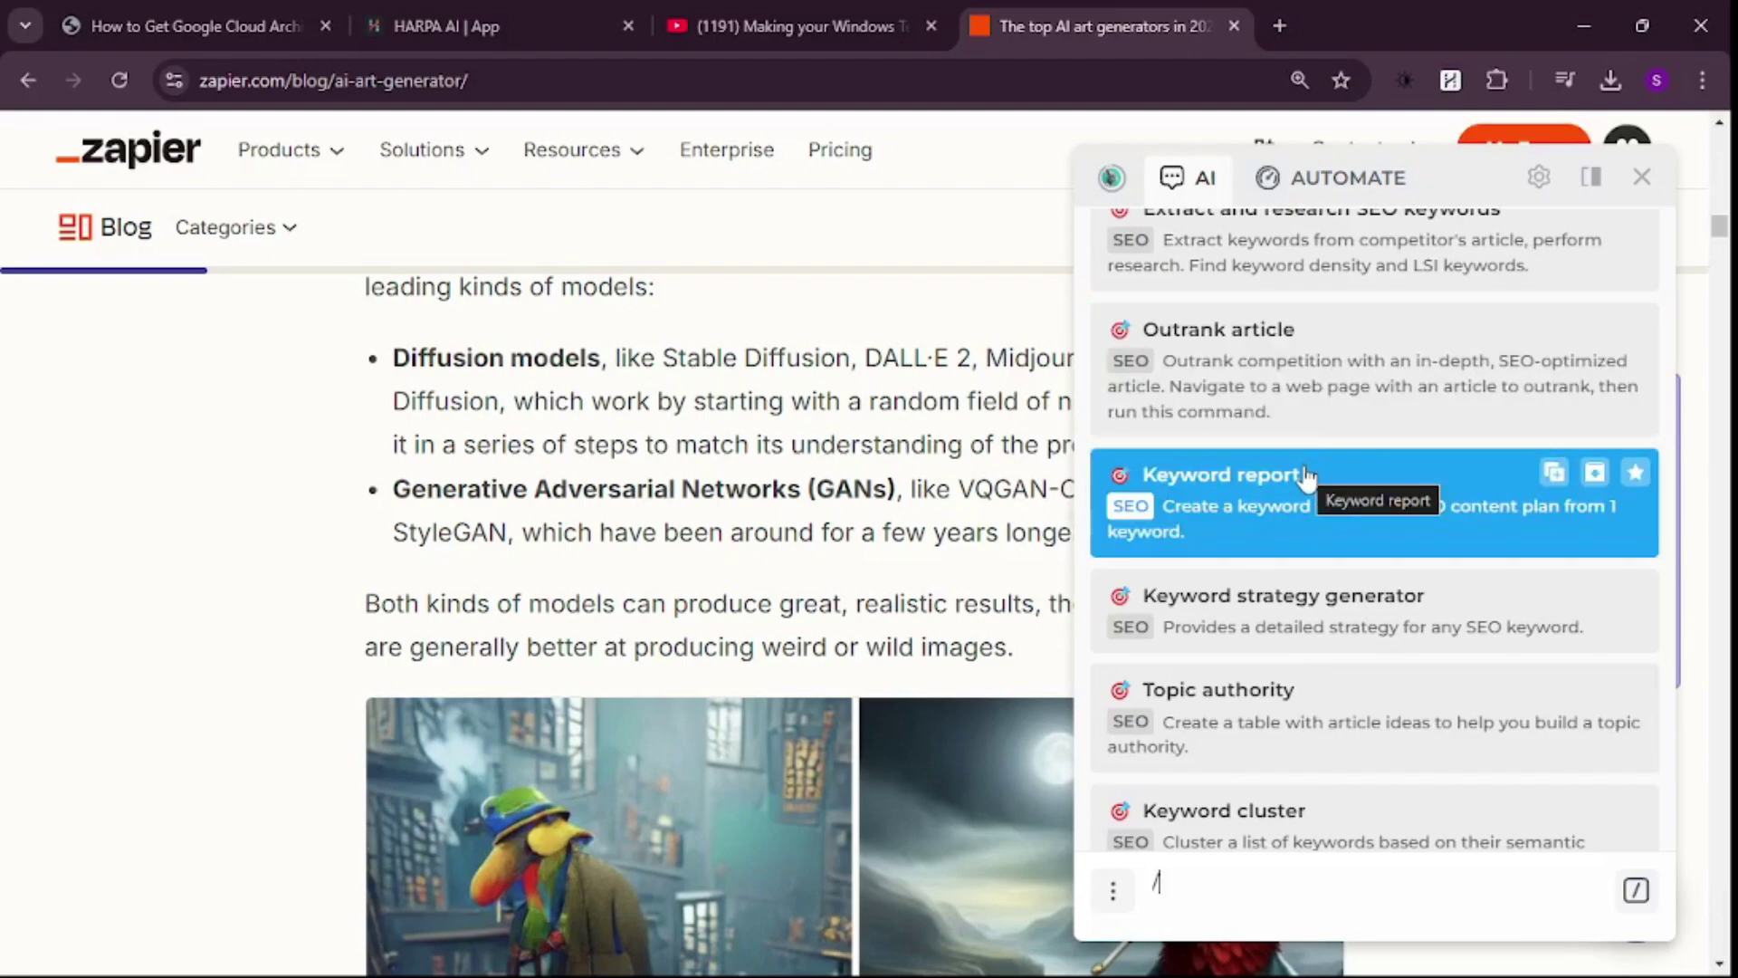
scroll(1306, 474, "down", 6)
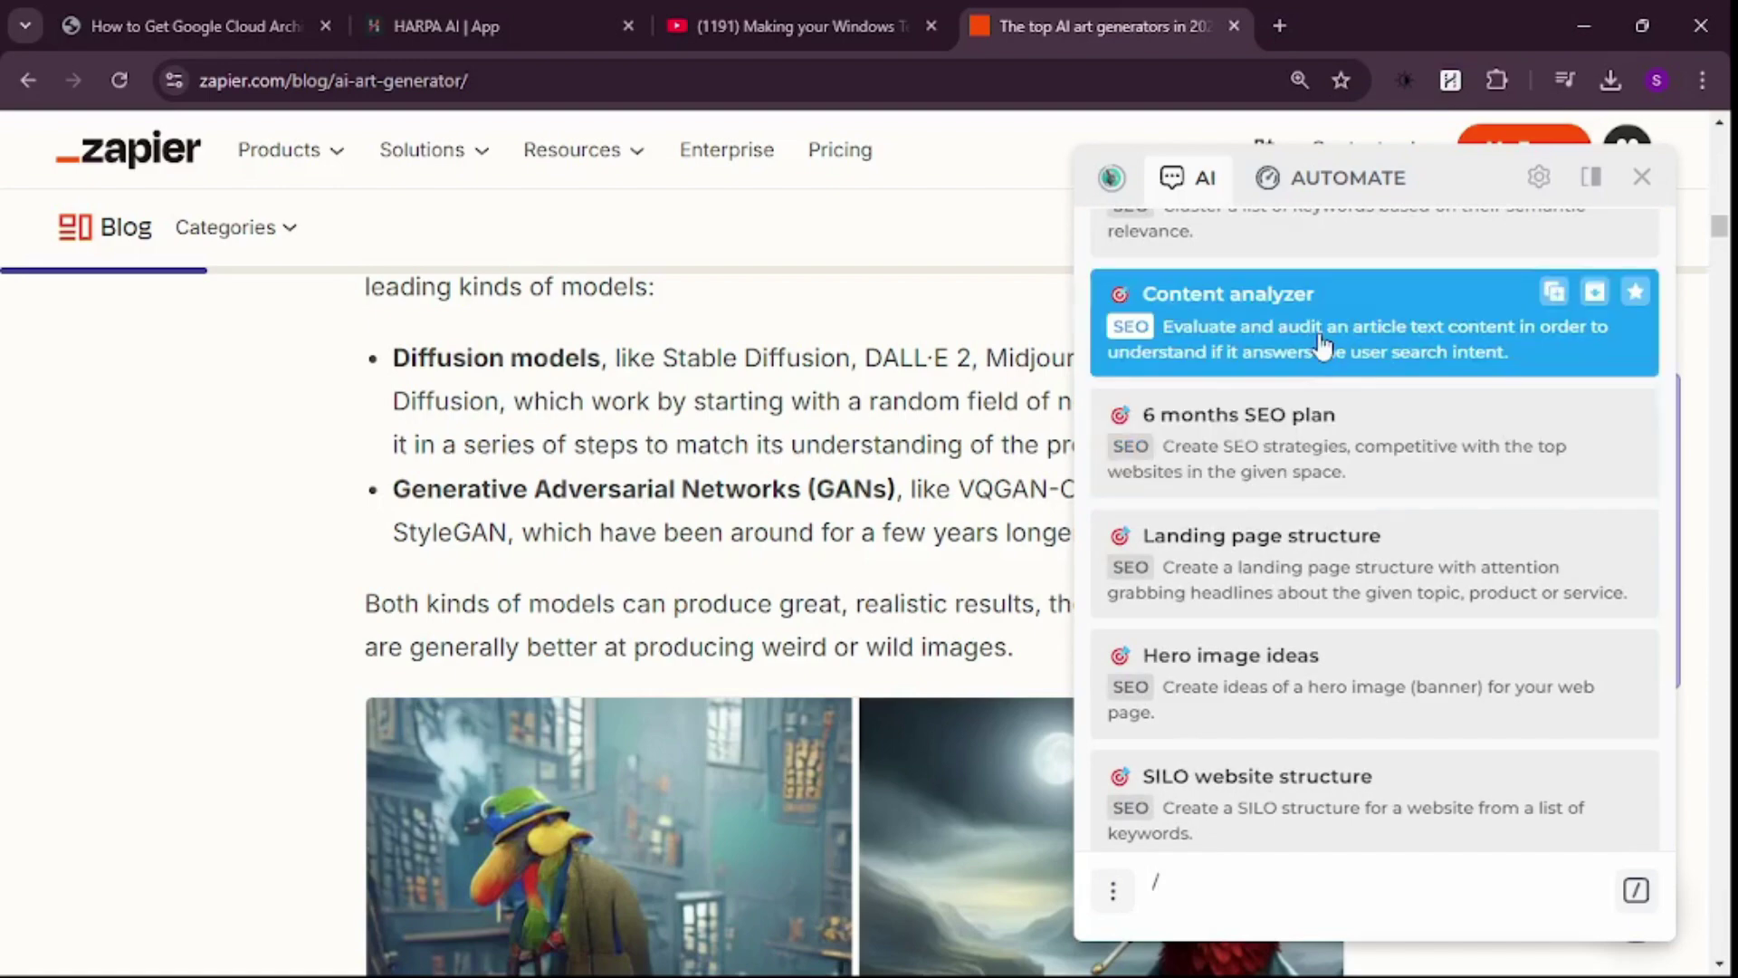
scroll(1322, 349, "down", 5)
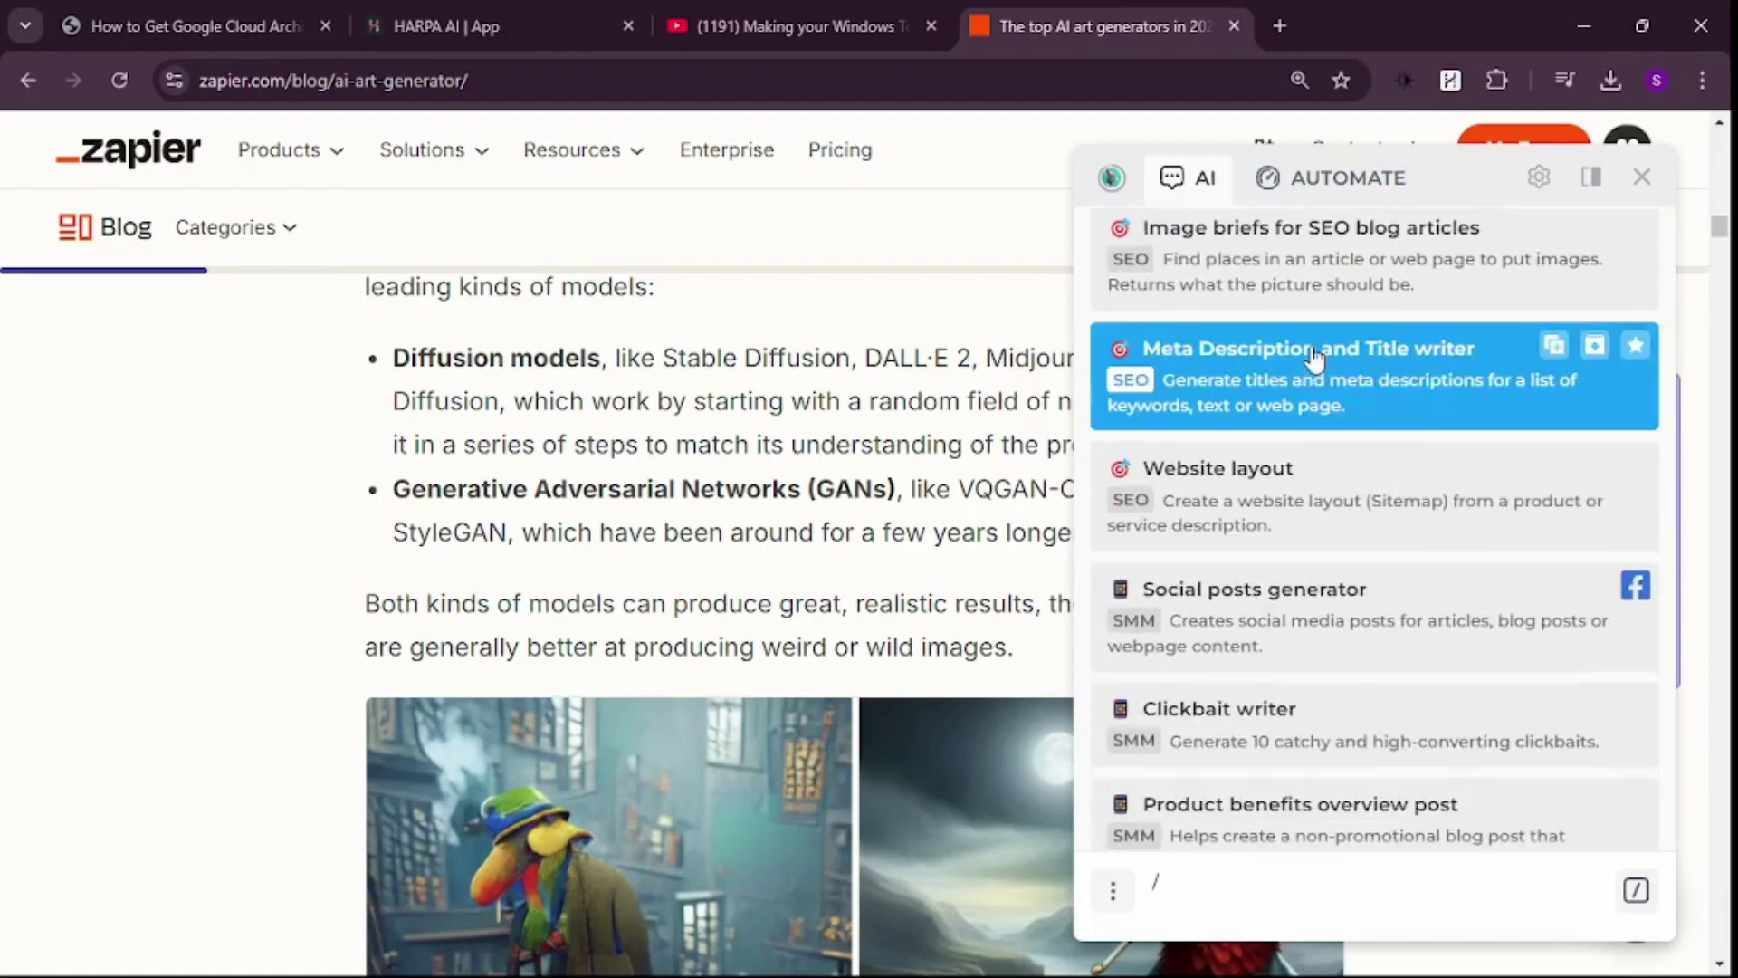
scroll(1315, 358, "down", 1)
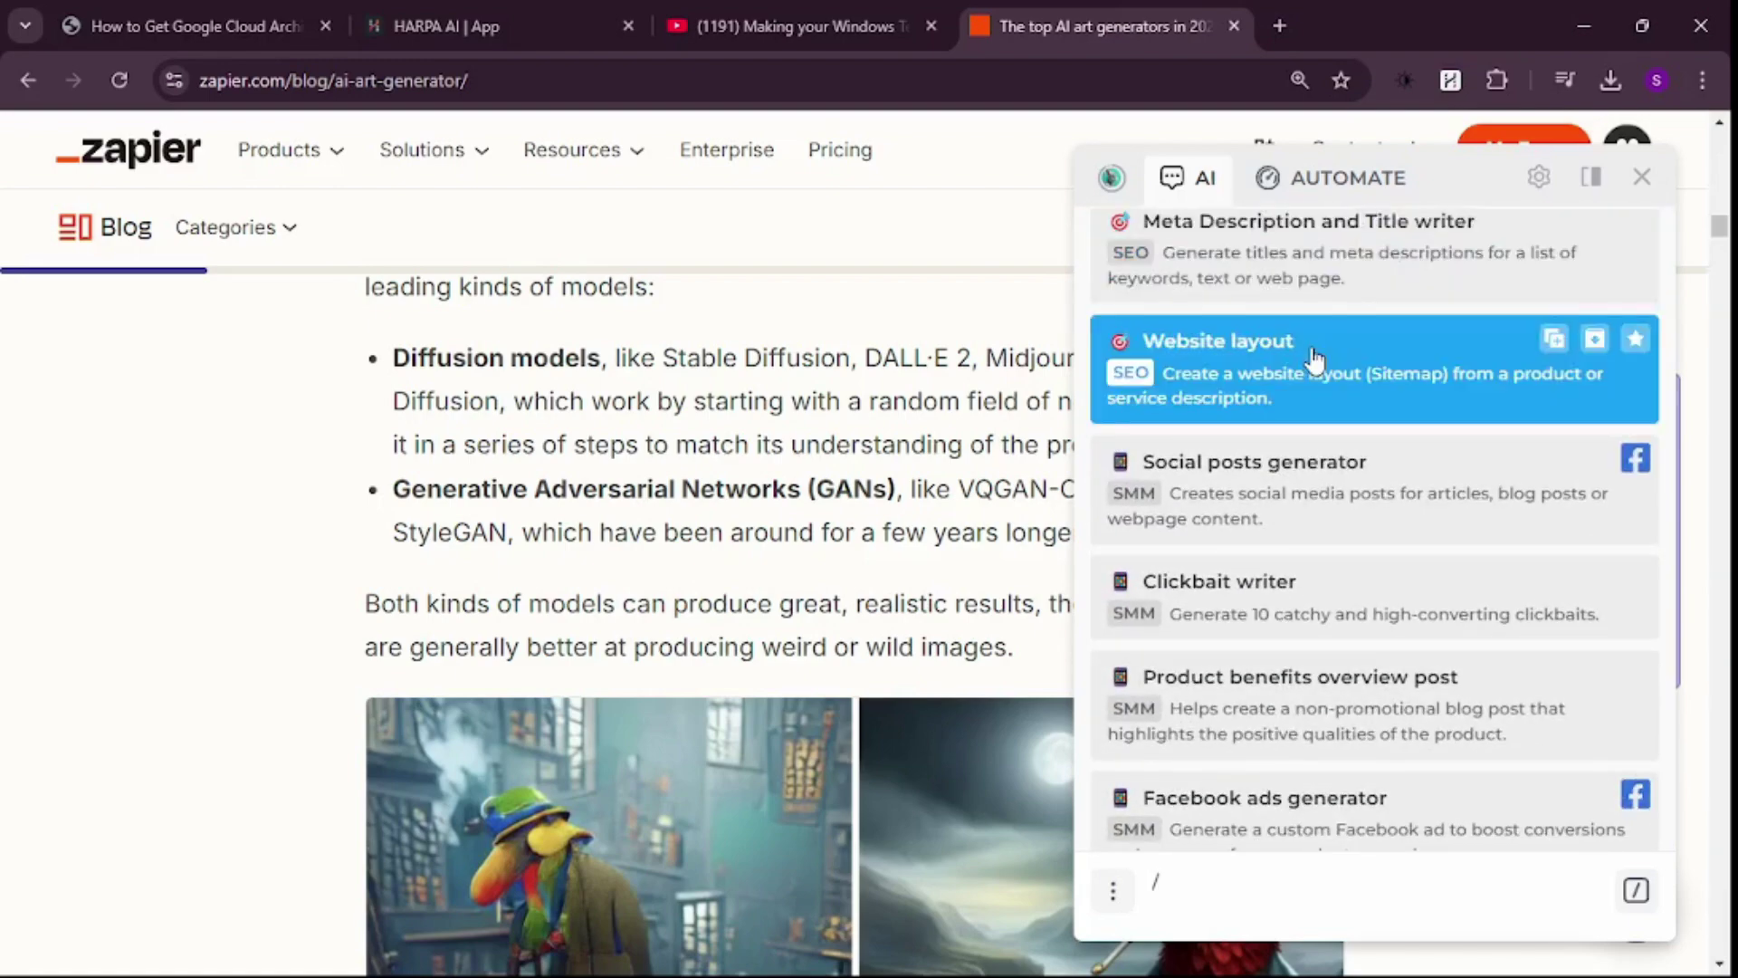
scroll(1314, 358, "down", 8)
scroll(1314, 360, "down", 1)
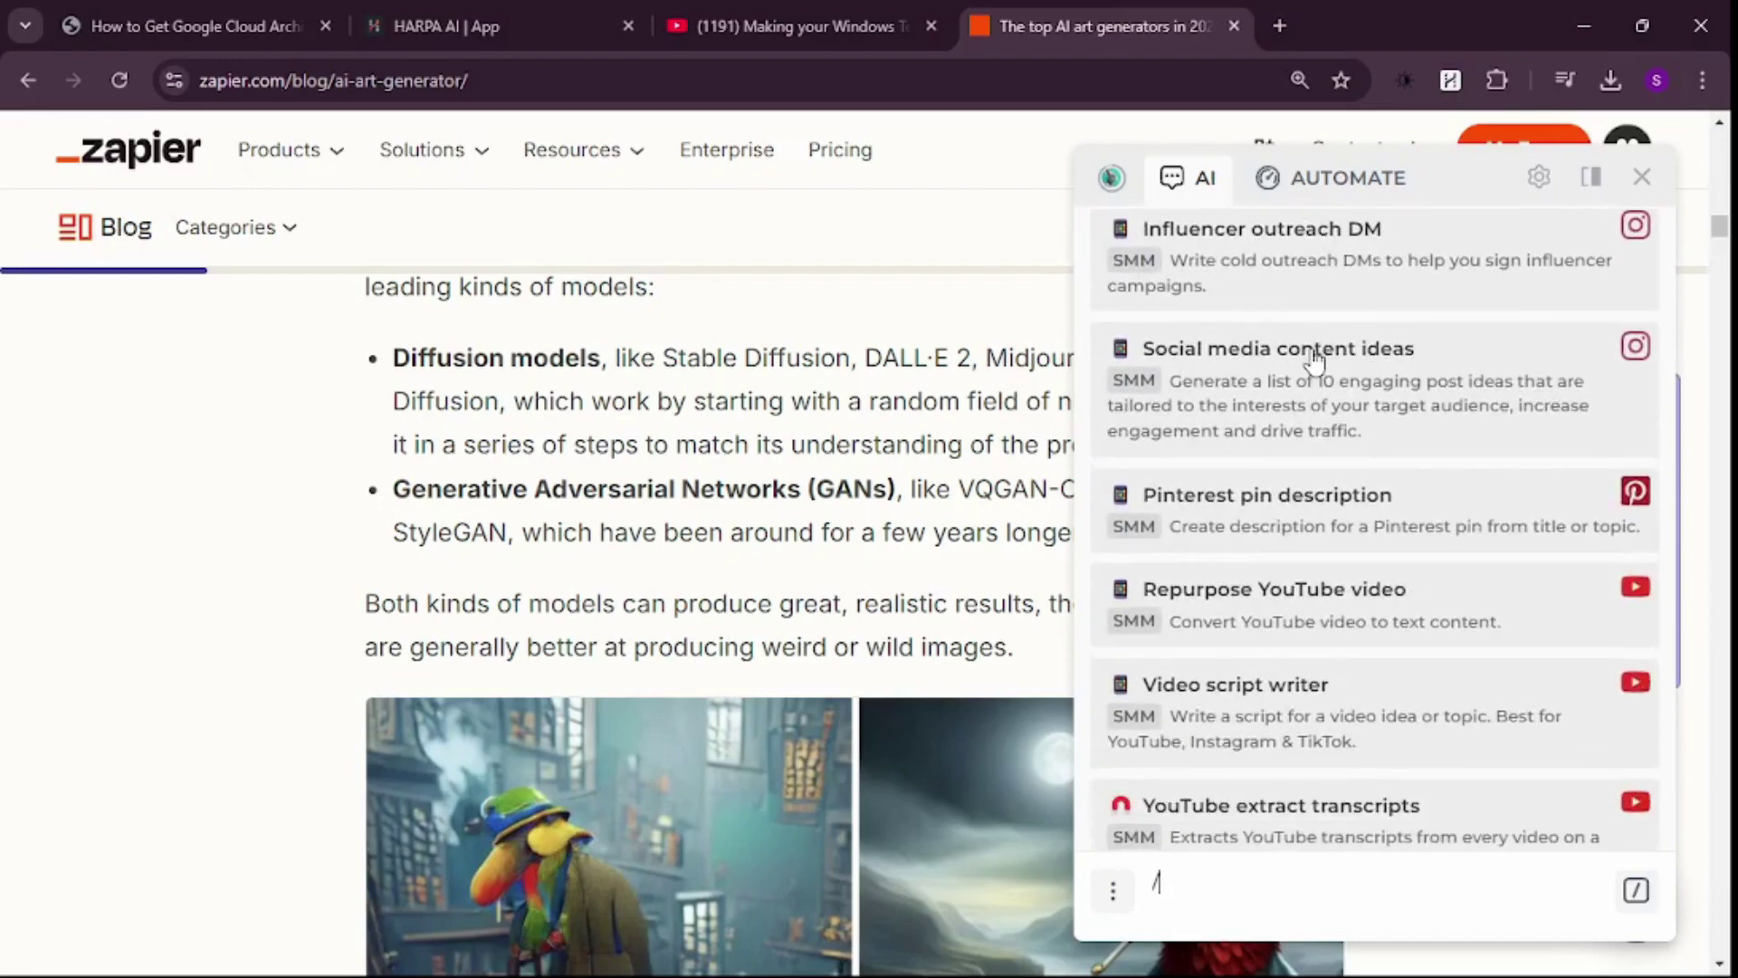
scroll(1314, 361, "down", 11)
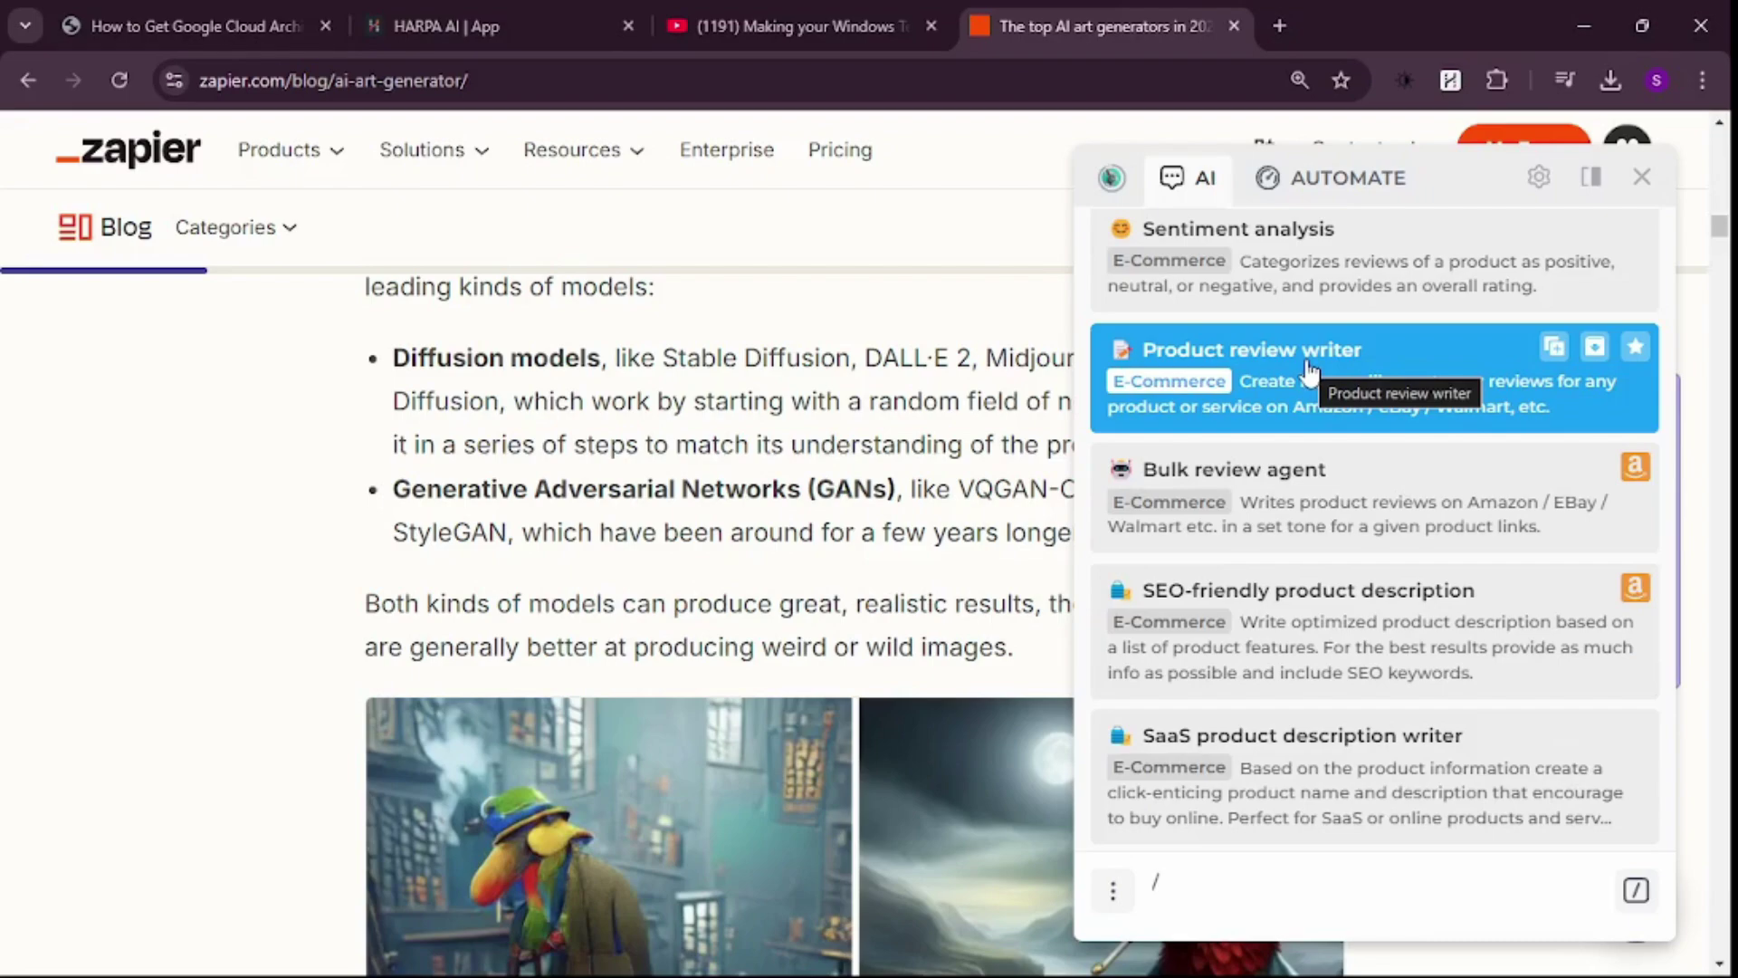
scroll(1310, 370, "down", 10)
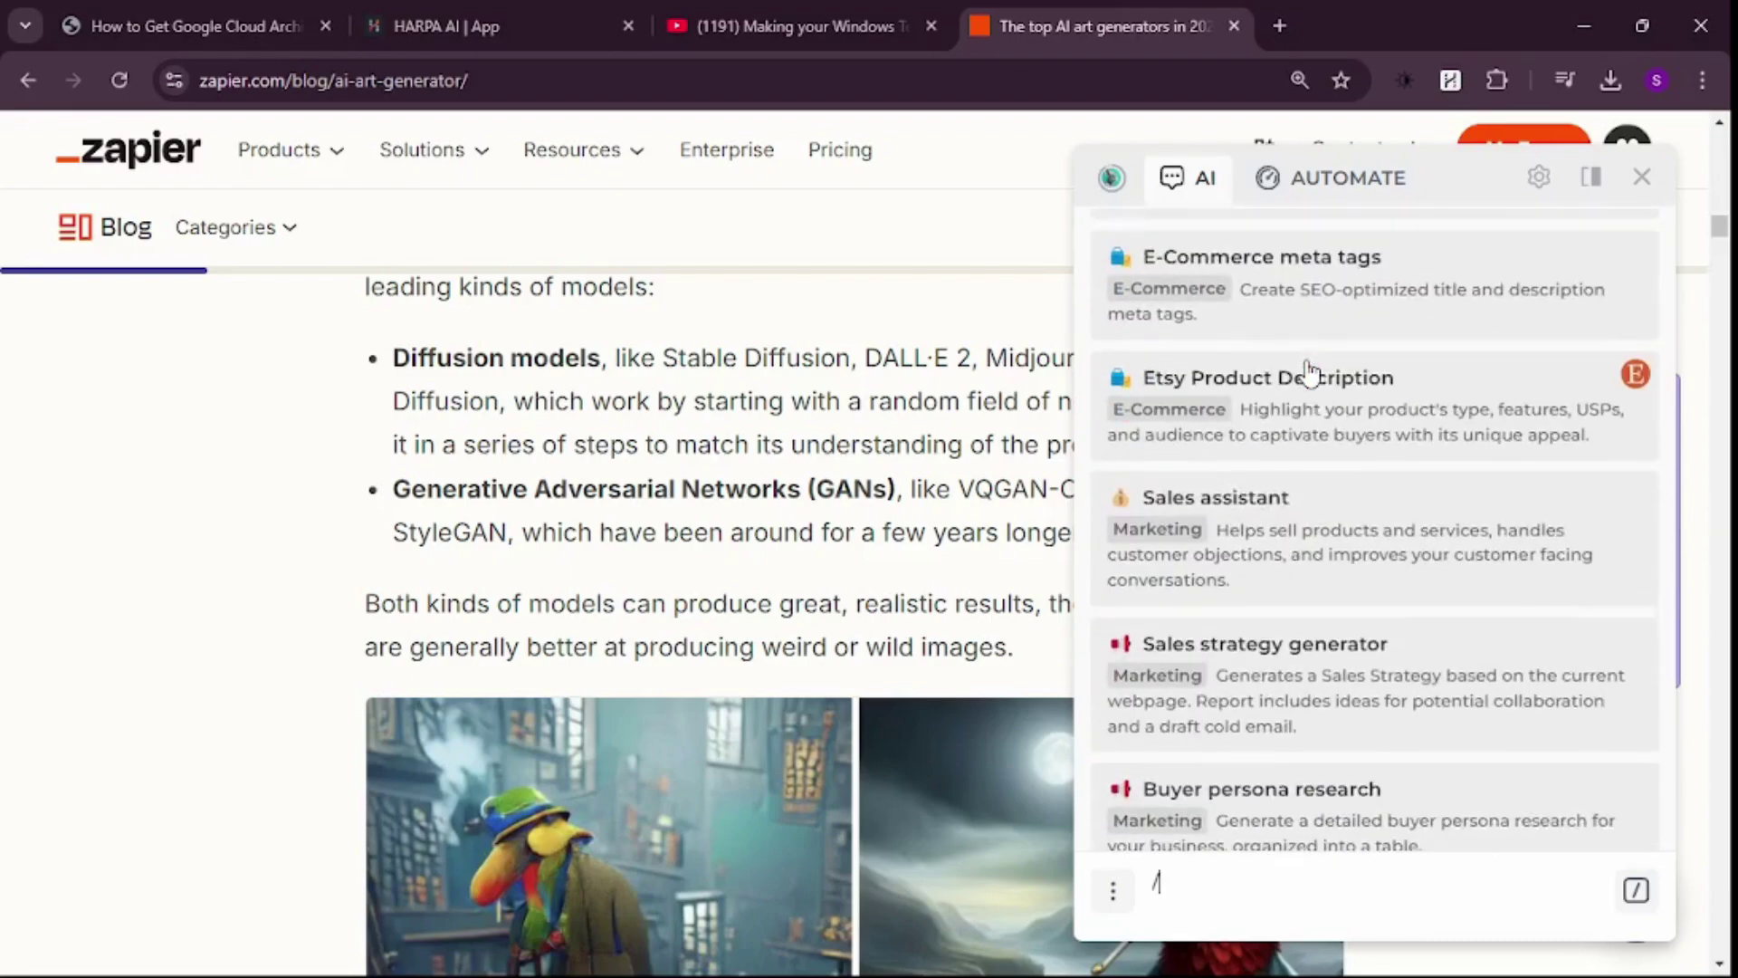
scroll(1310, 371, "down", 6)
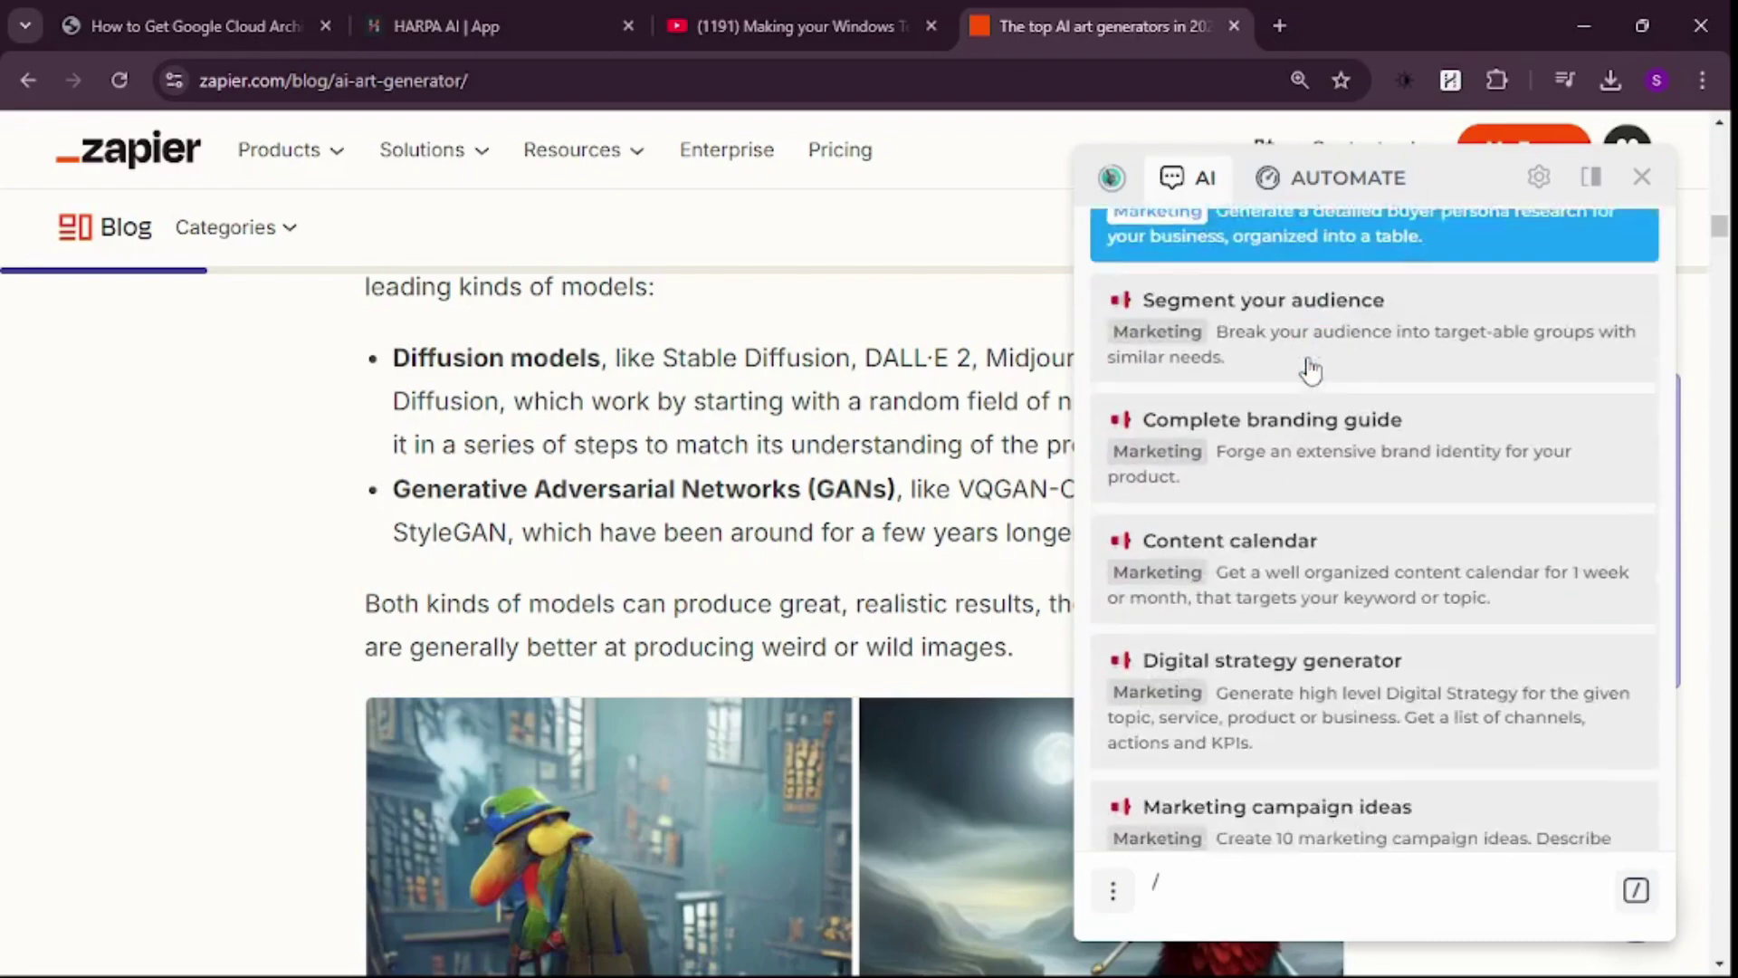
scroll(1309, 372, "down", 5)
scroll(1310, 369, "down", 8)
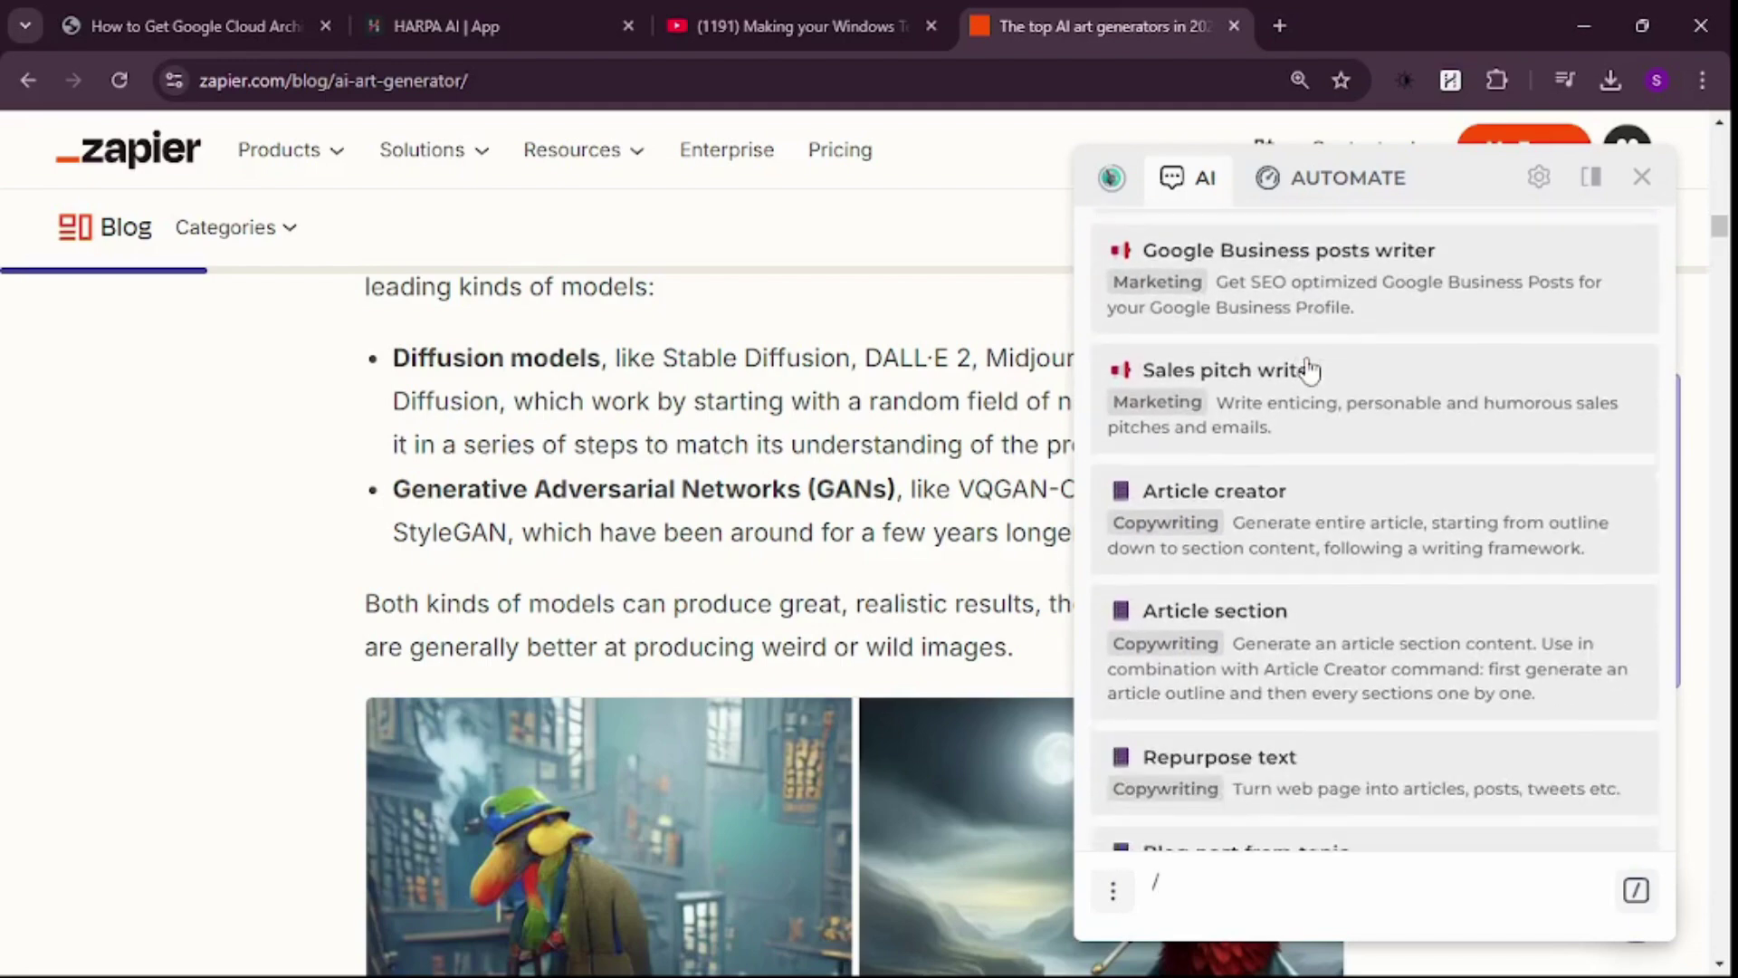
scroll(1310, 371, "down", 8)
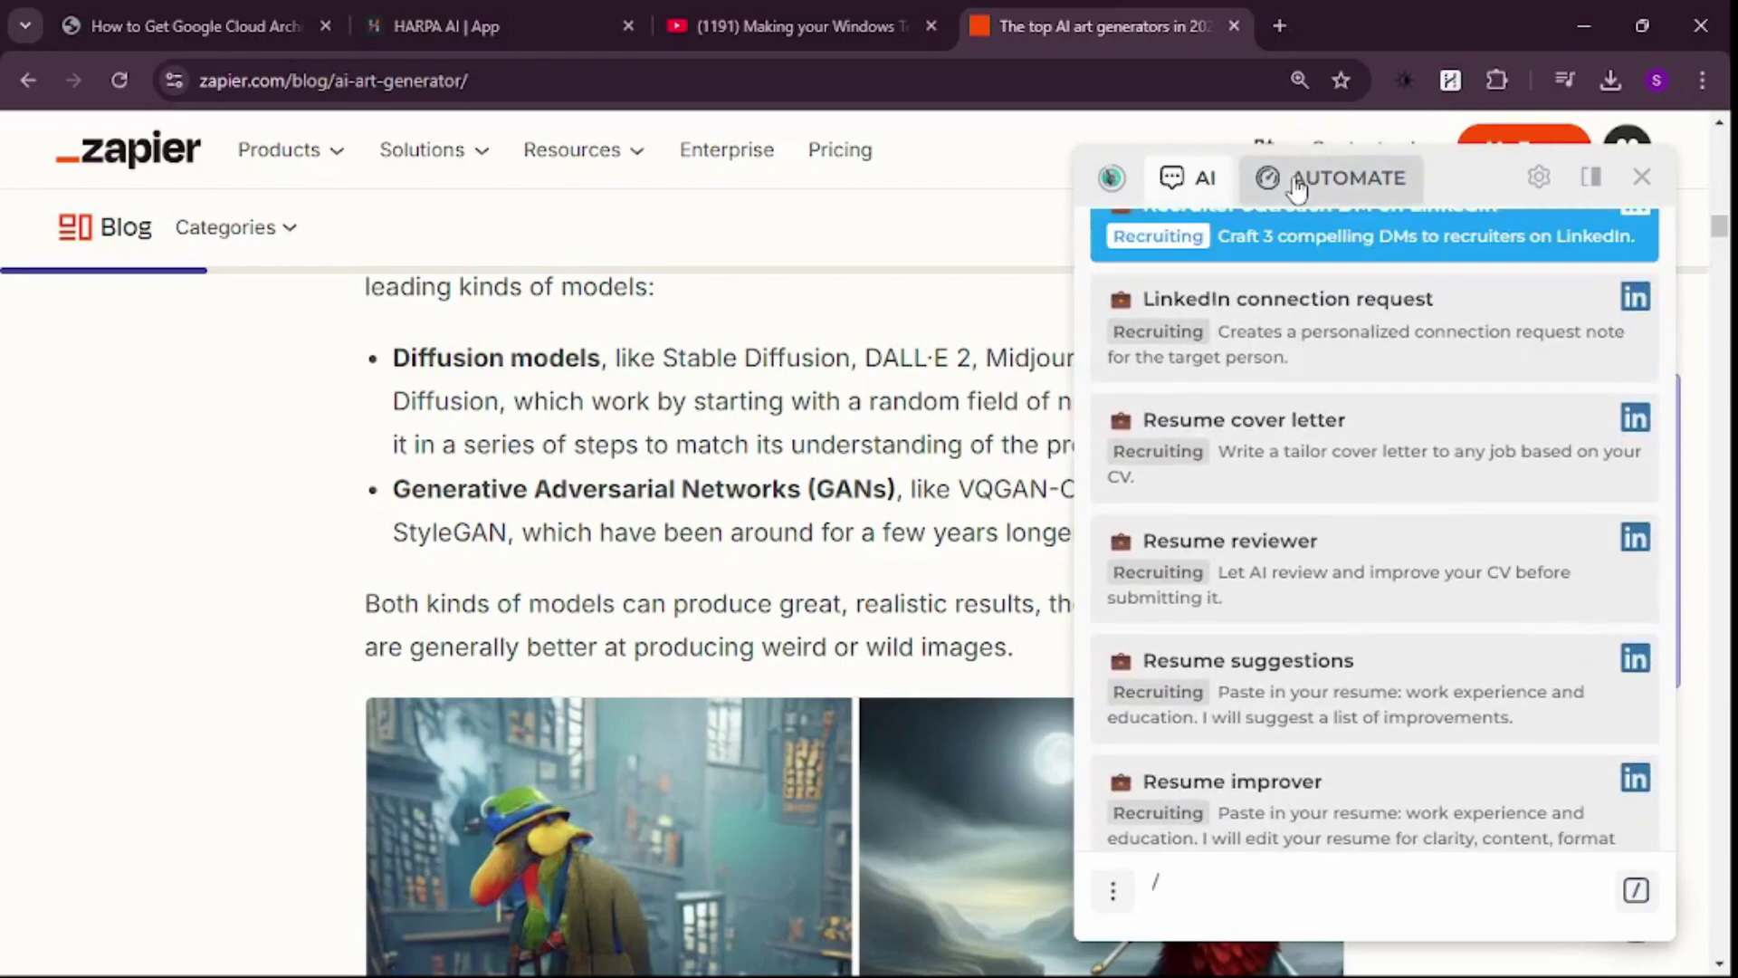
- Look at the AUTOMATE monitoring view, go back to the AI commands, and close the HARPA panel
left_click(1271, 185)
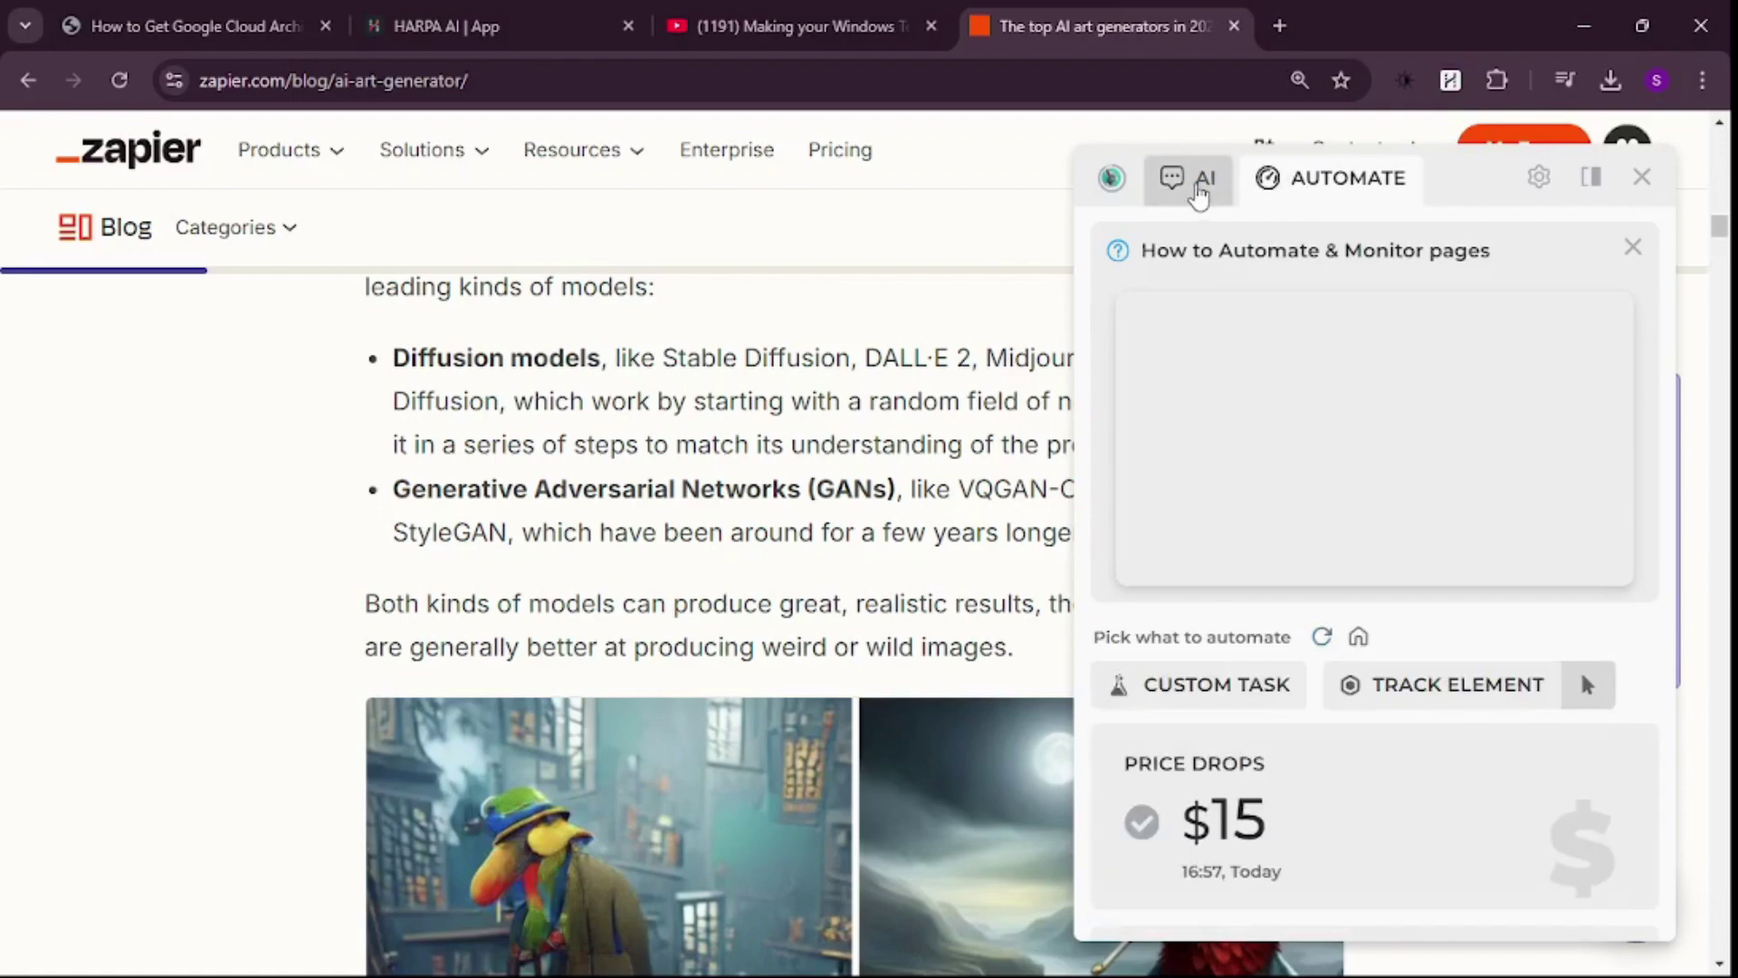
left_click(1195, 181)
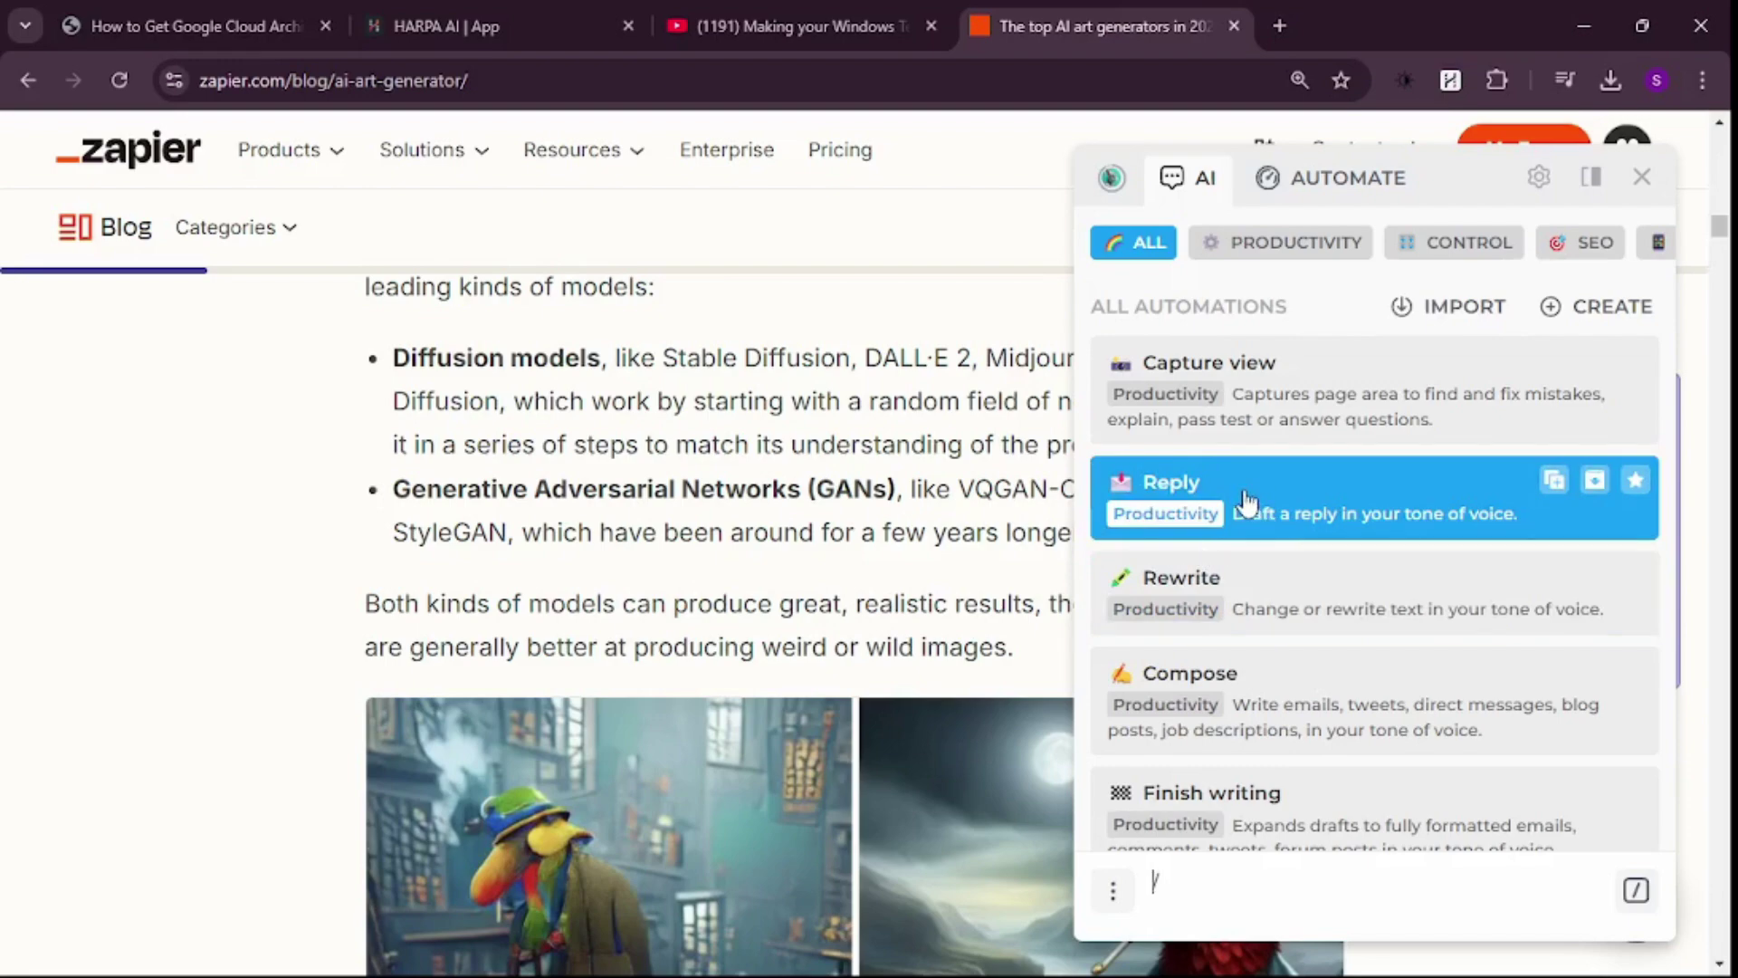
left_click(1047, 469)
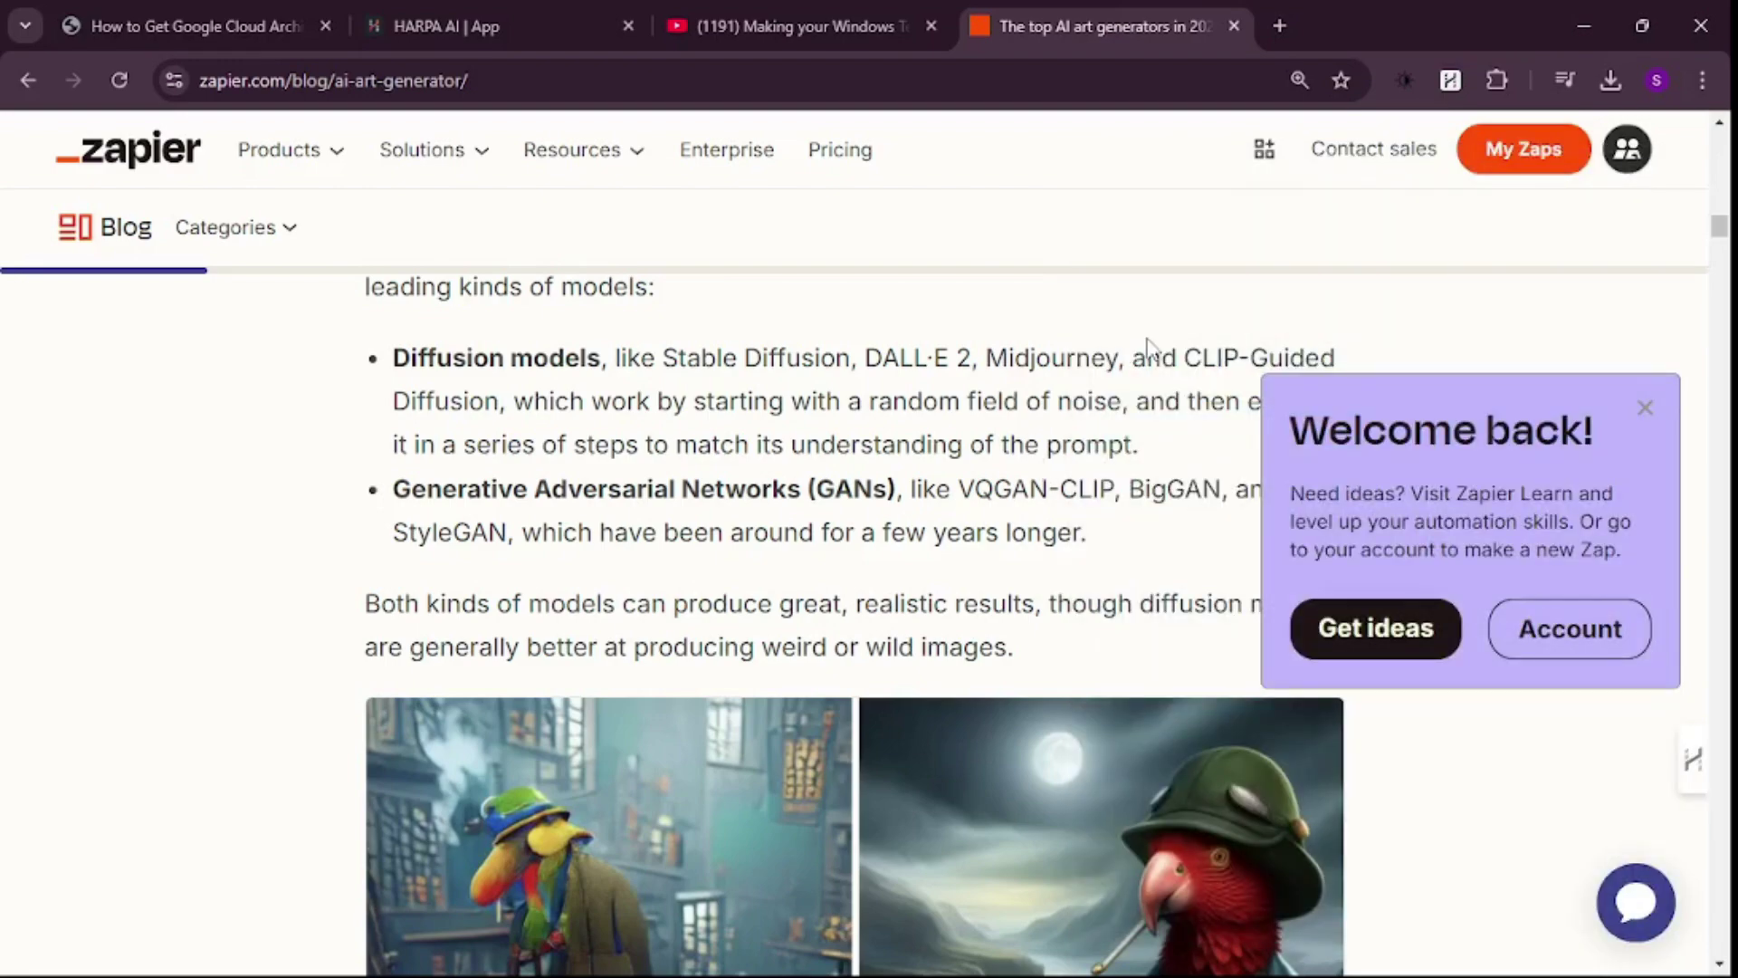
- Jump to the 'HARPA AI | App' browser tab with Ctrl+2
key("ctrl+2")
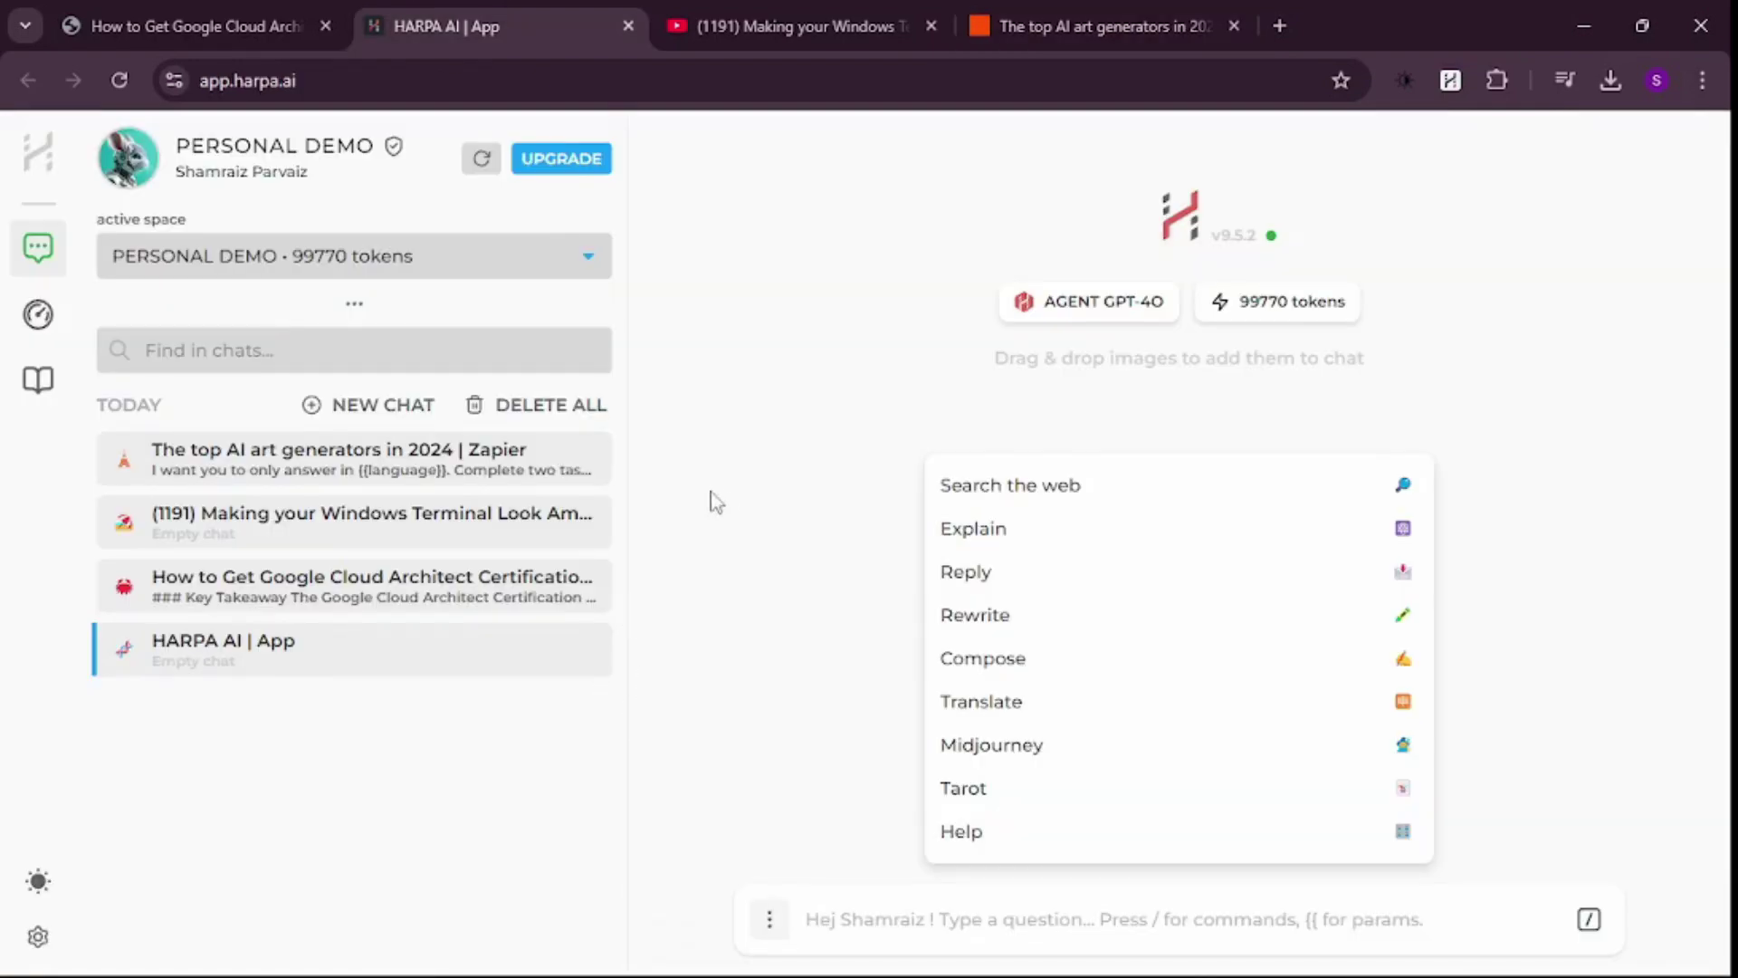
left_click(587, 172)
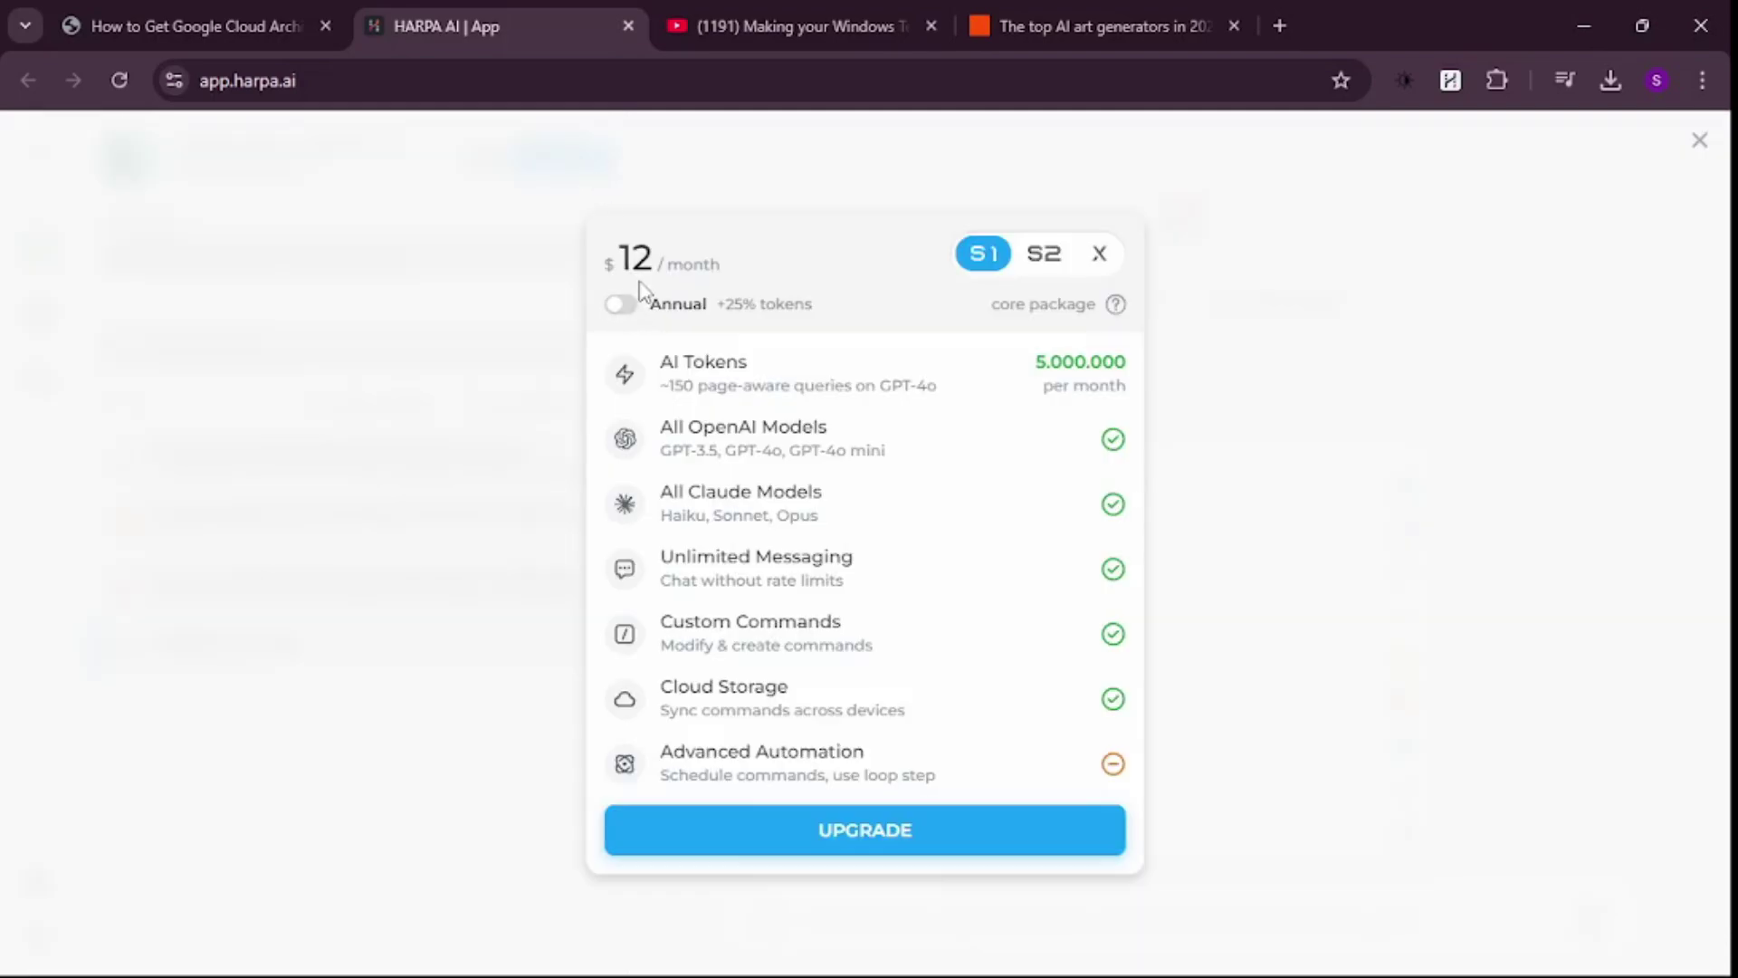
left_click(619, 315)
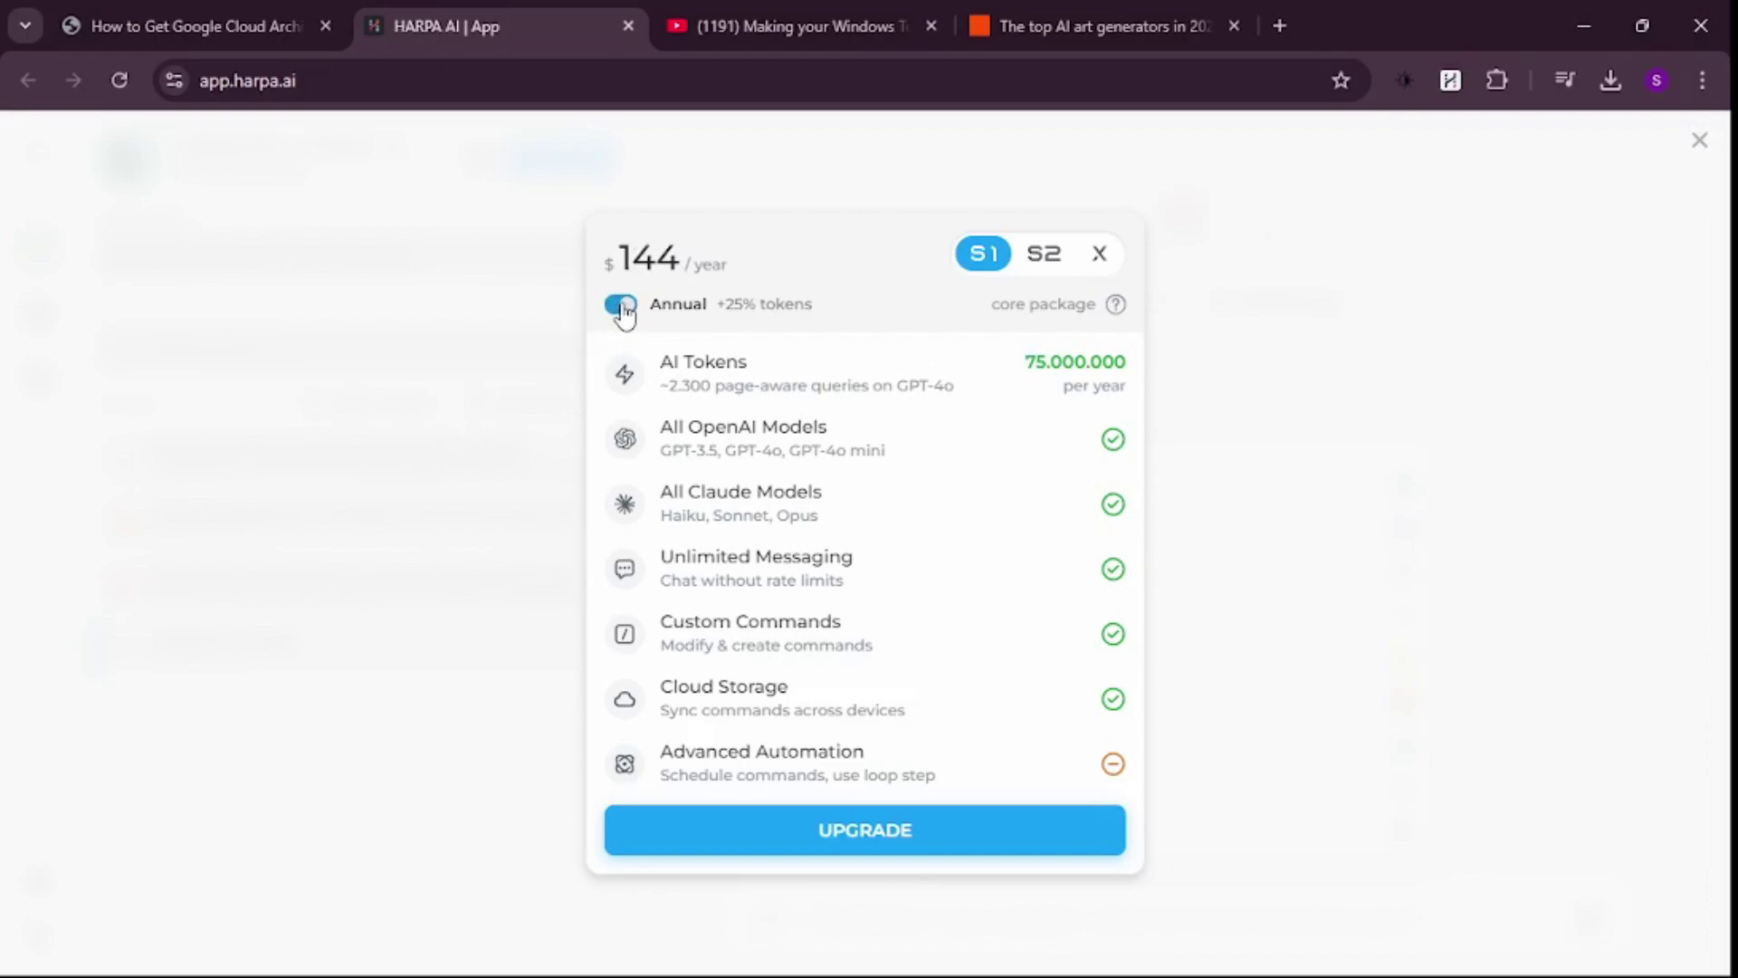
left_click(621, 308)
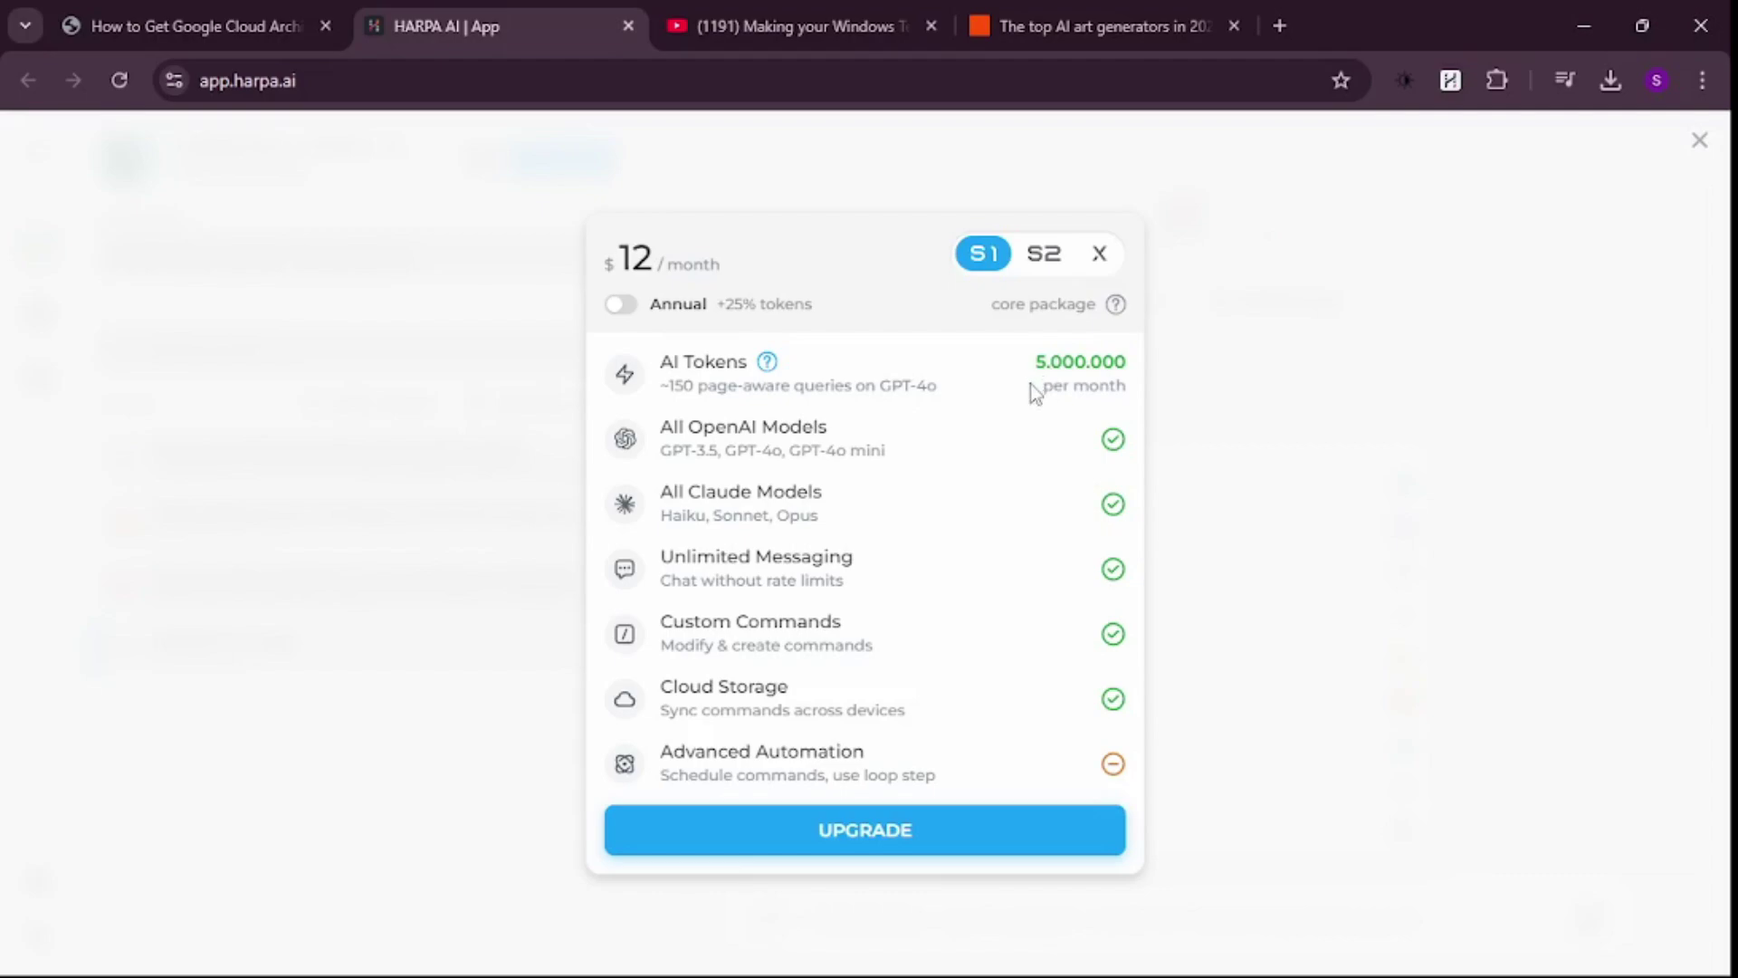
left_click(1098, 254)
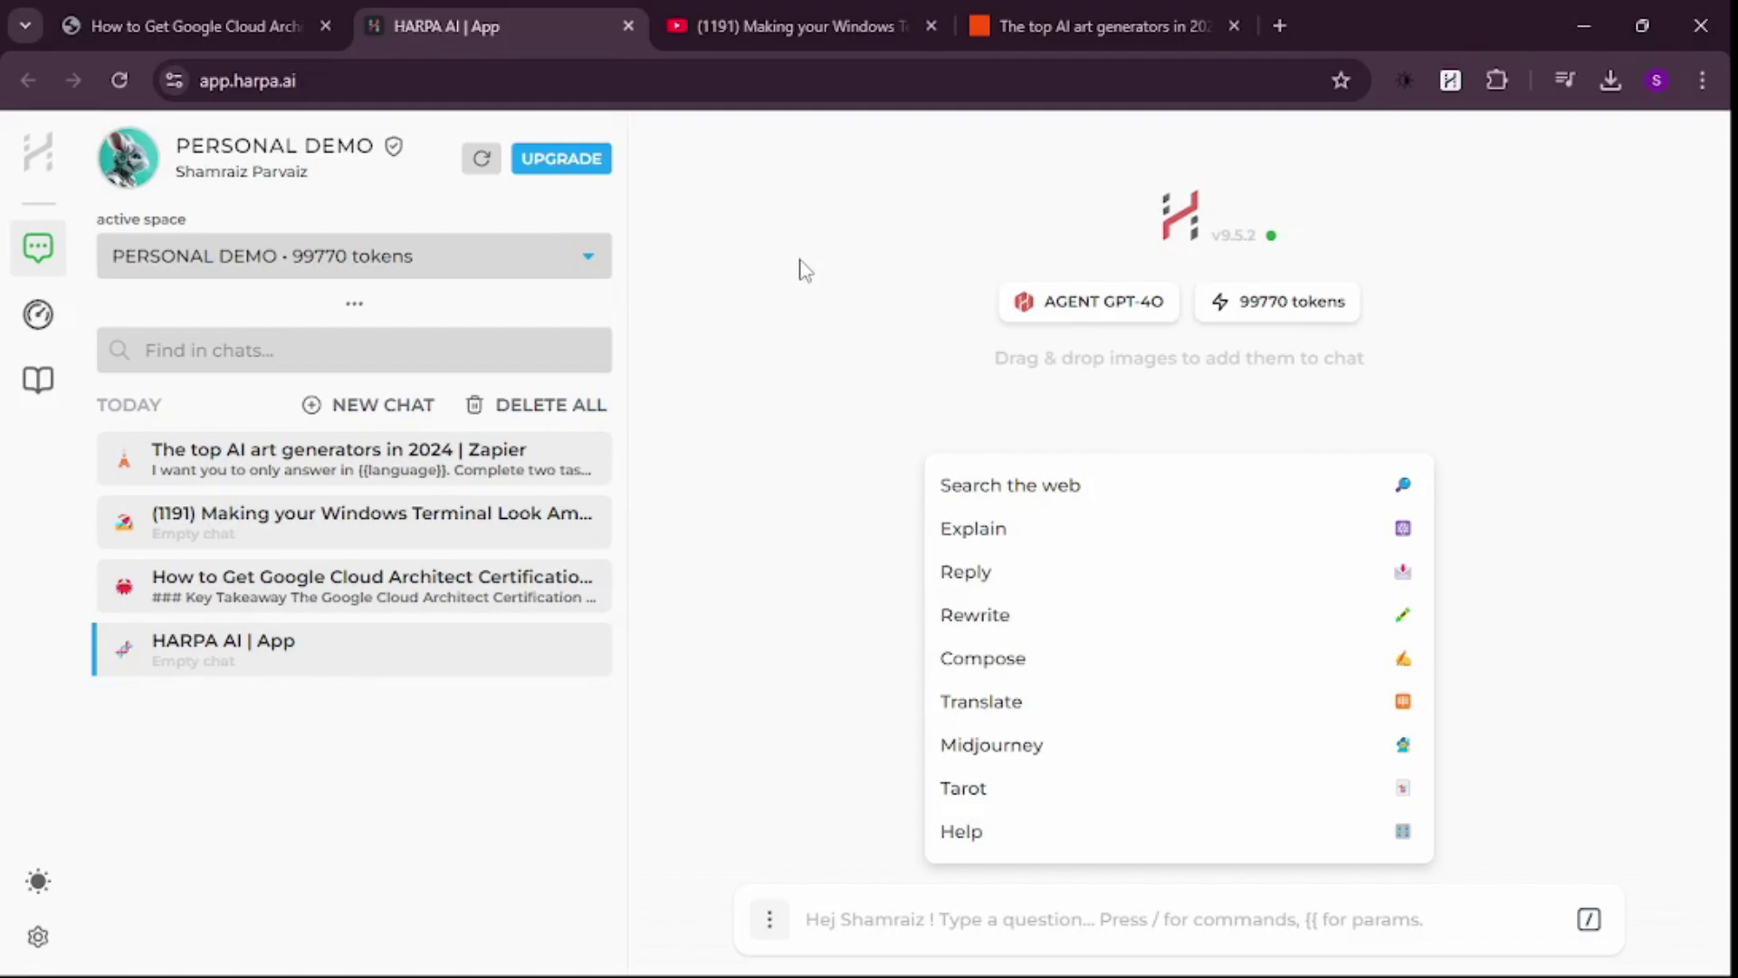
left_click(747, 36)
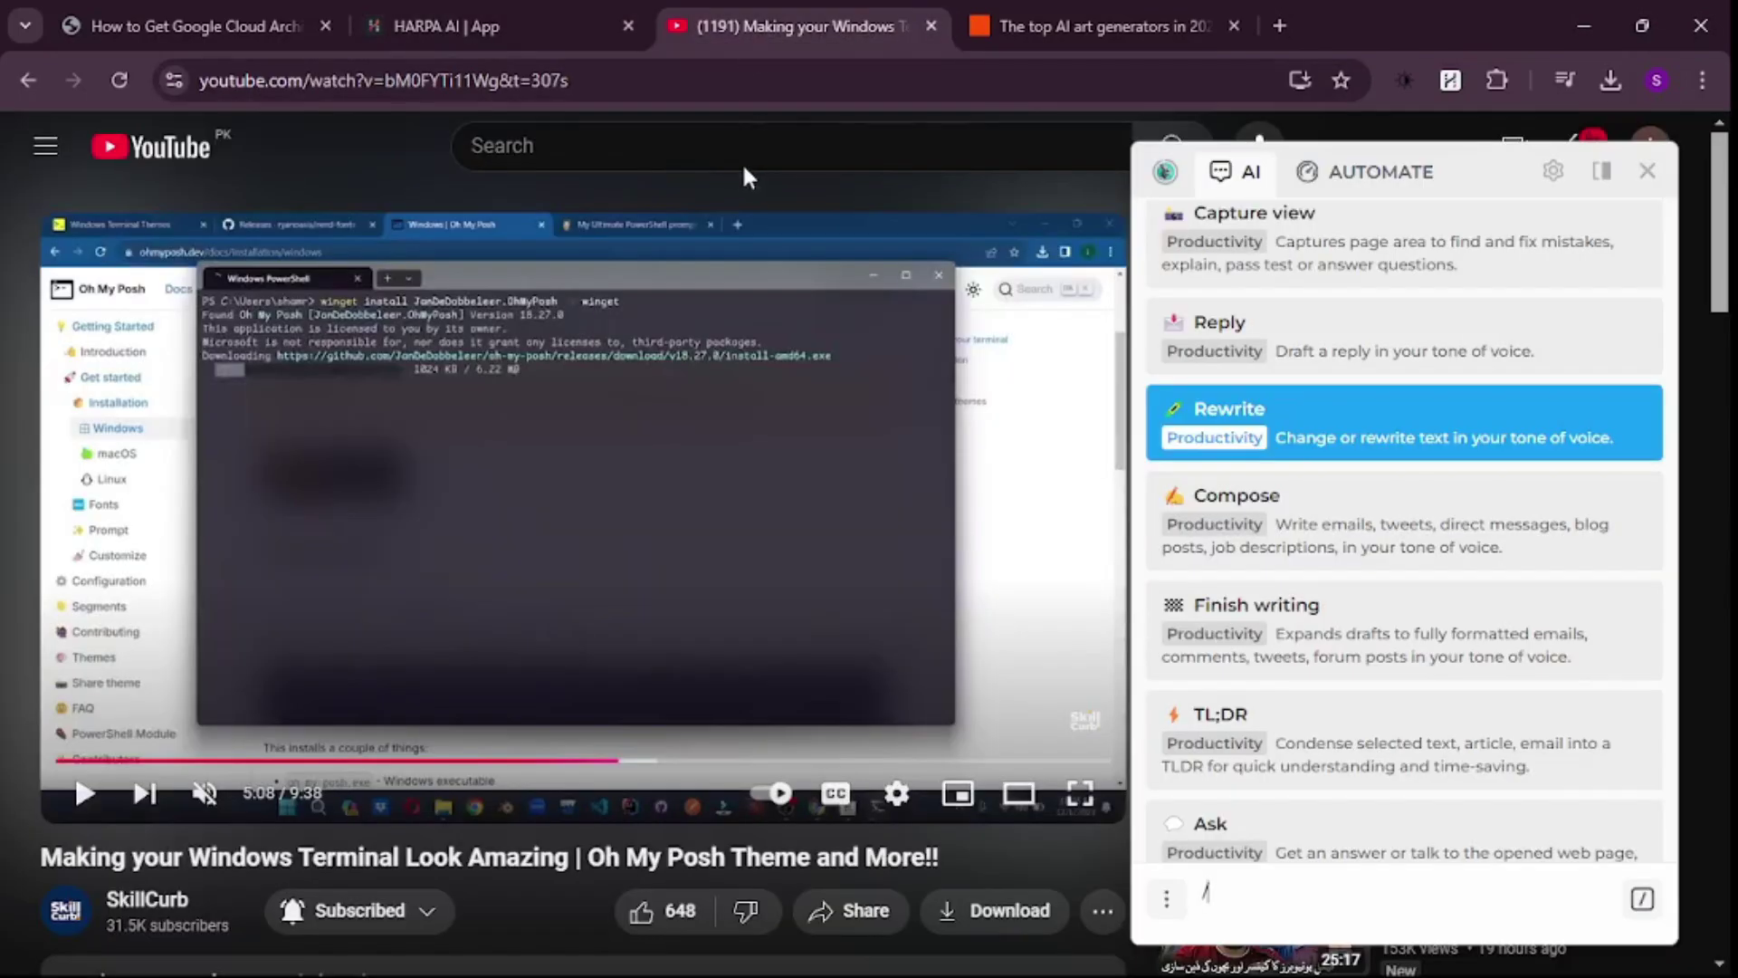
left_click(247, 26)
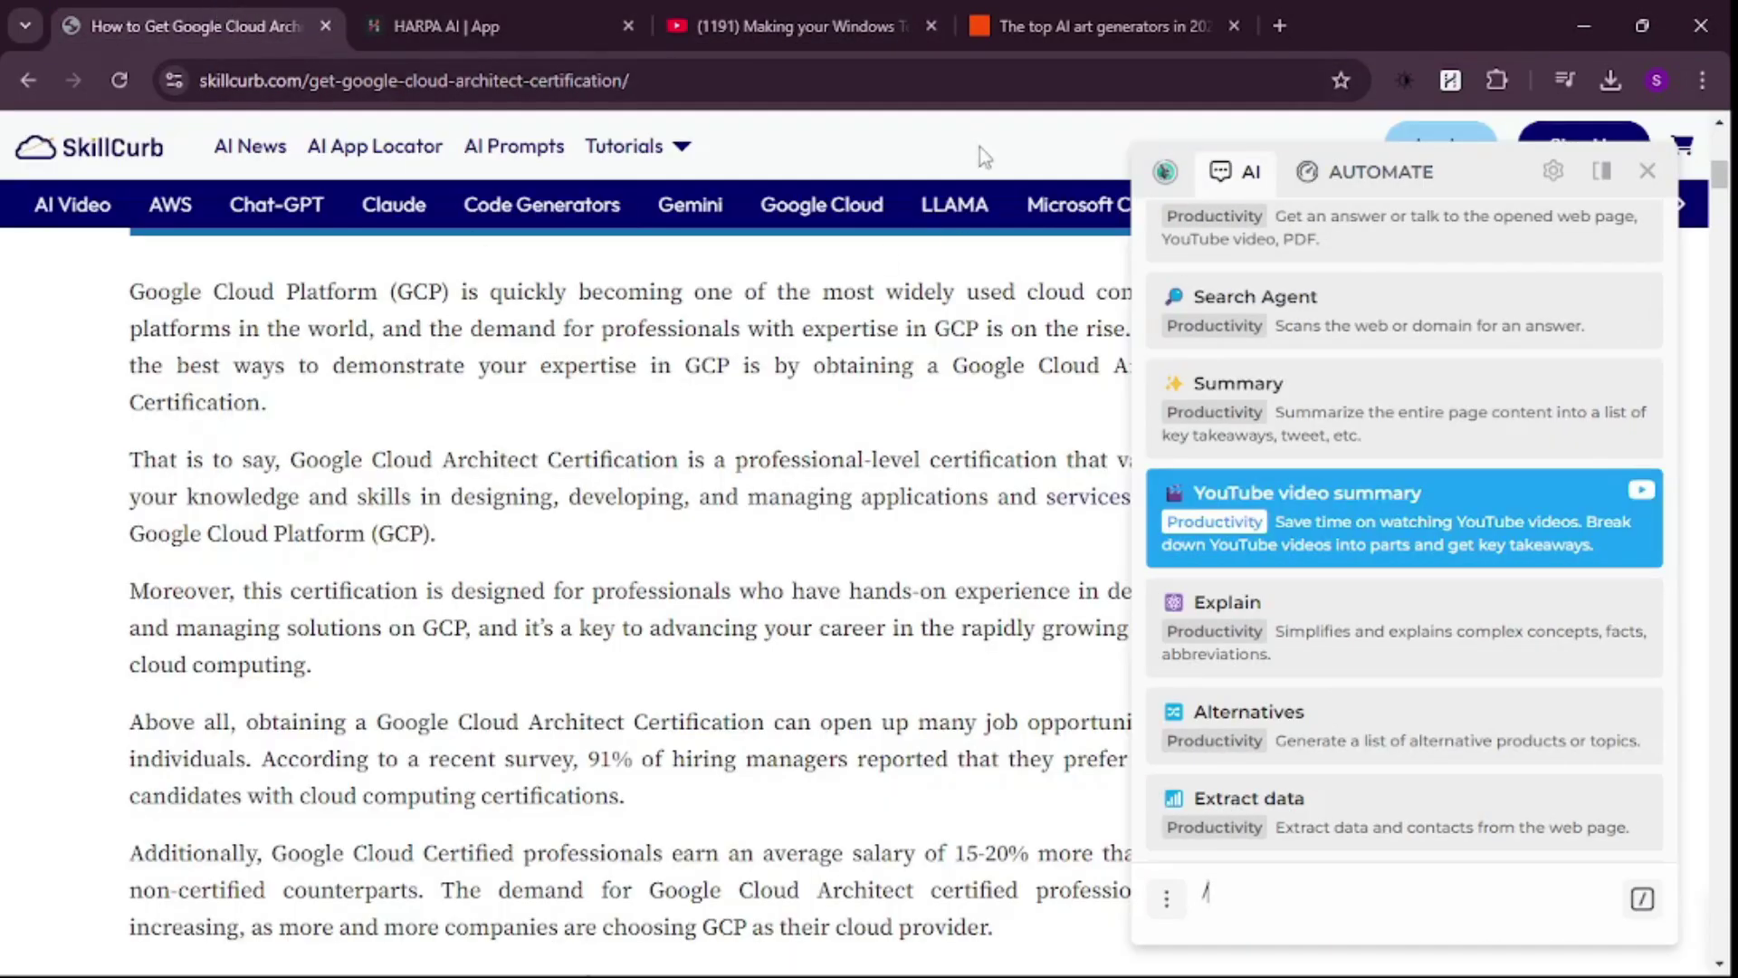
left_click(1010, 14)
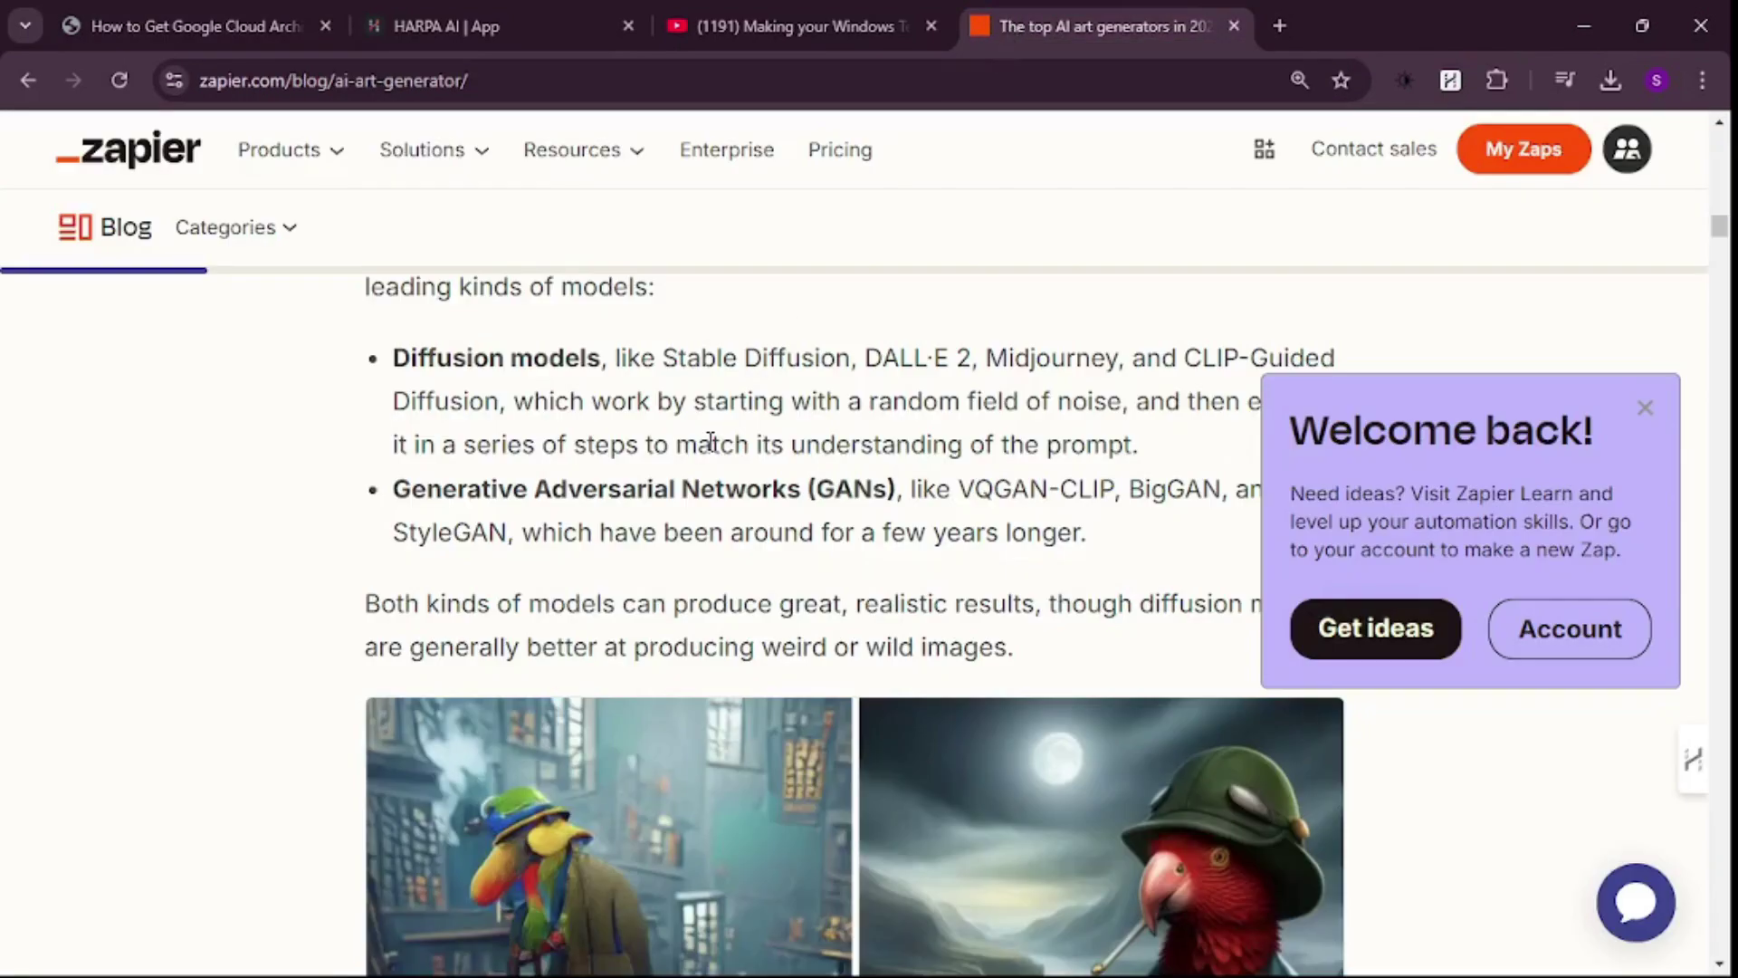
left_click(482, 14)
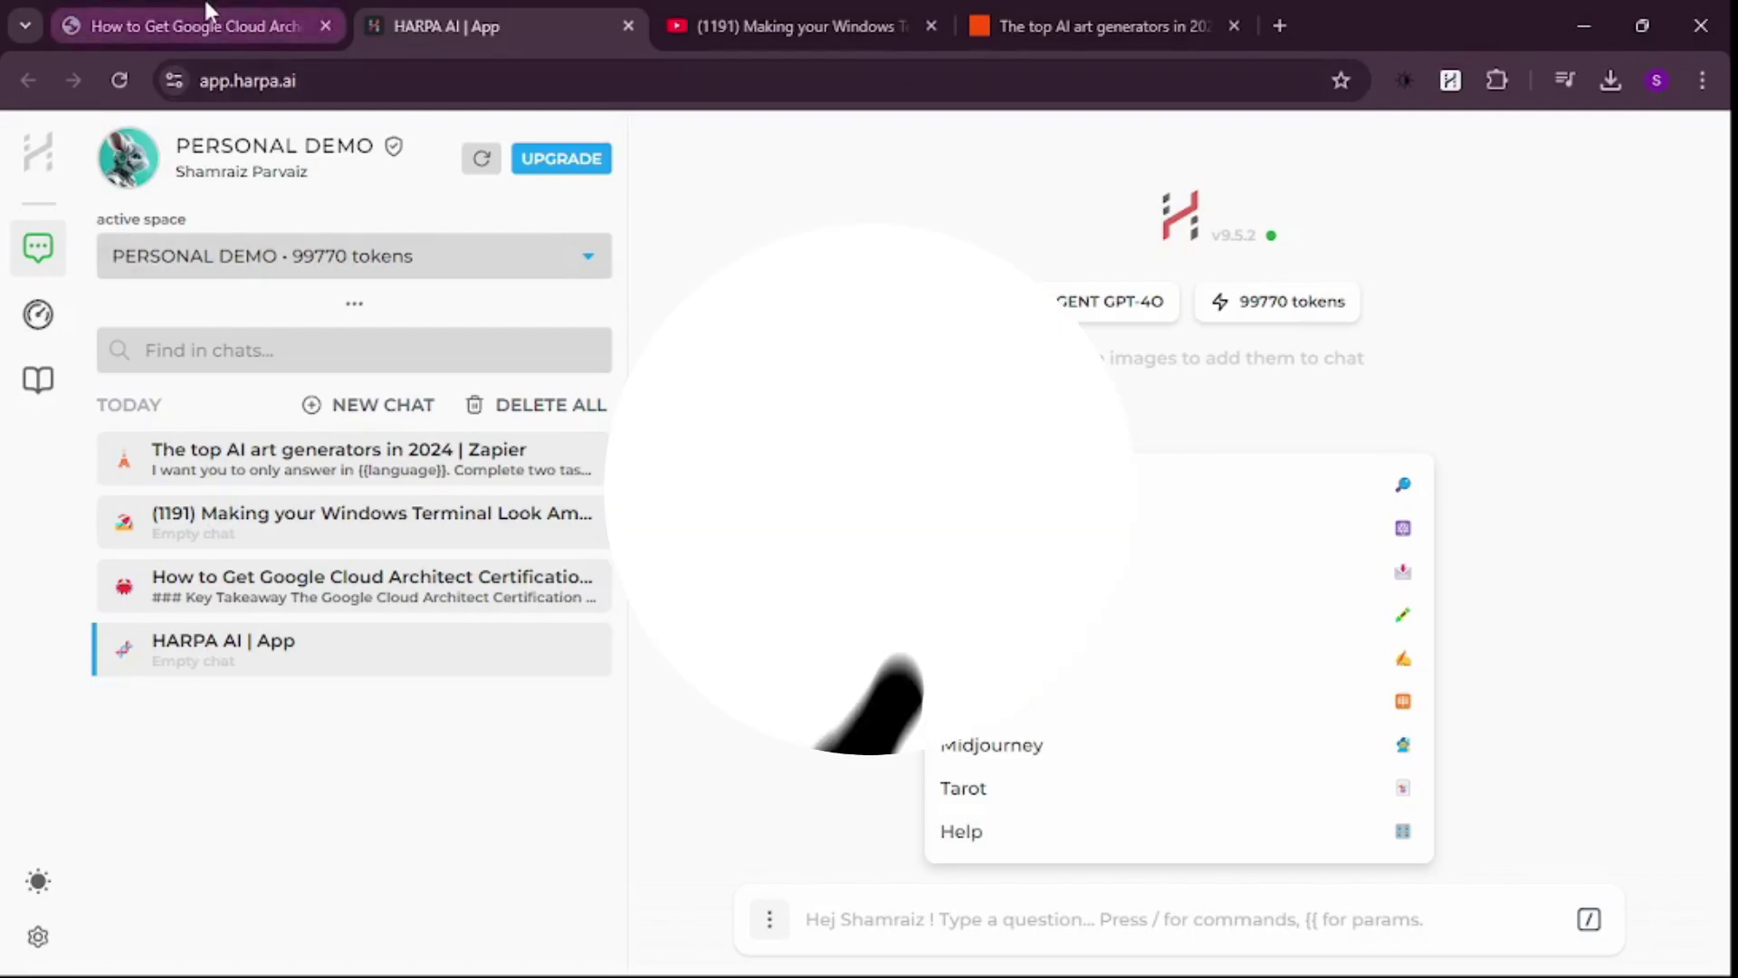
- Scroll the SkillCurb article down to the '4. Other Responsibilities' section
scroll(609, 373, "down", 15)
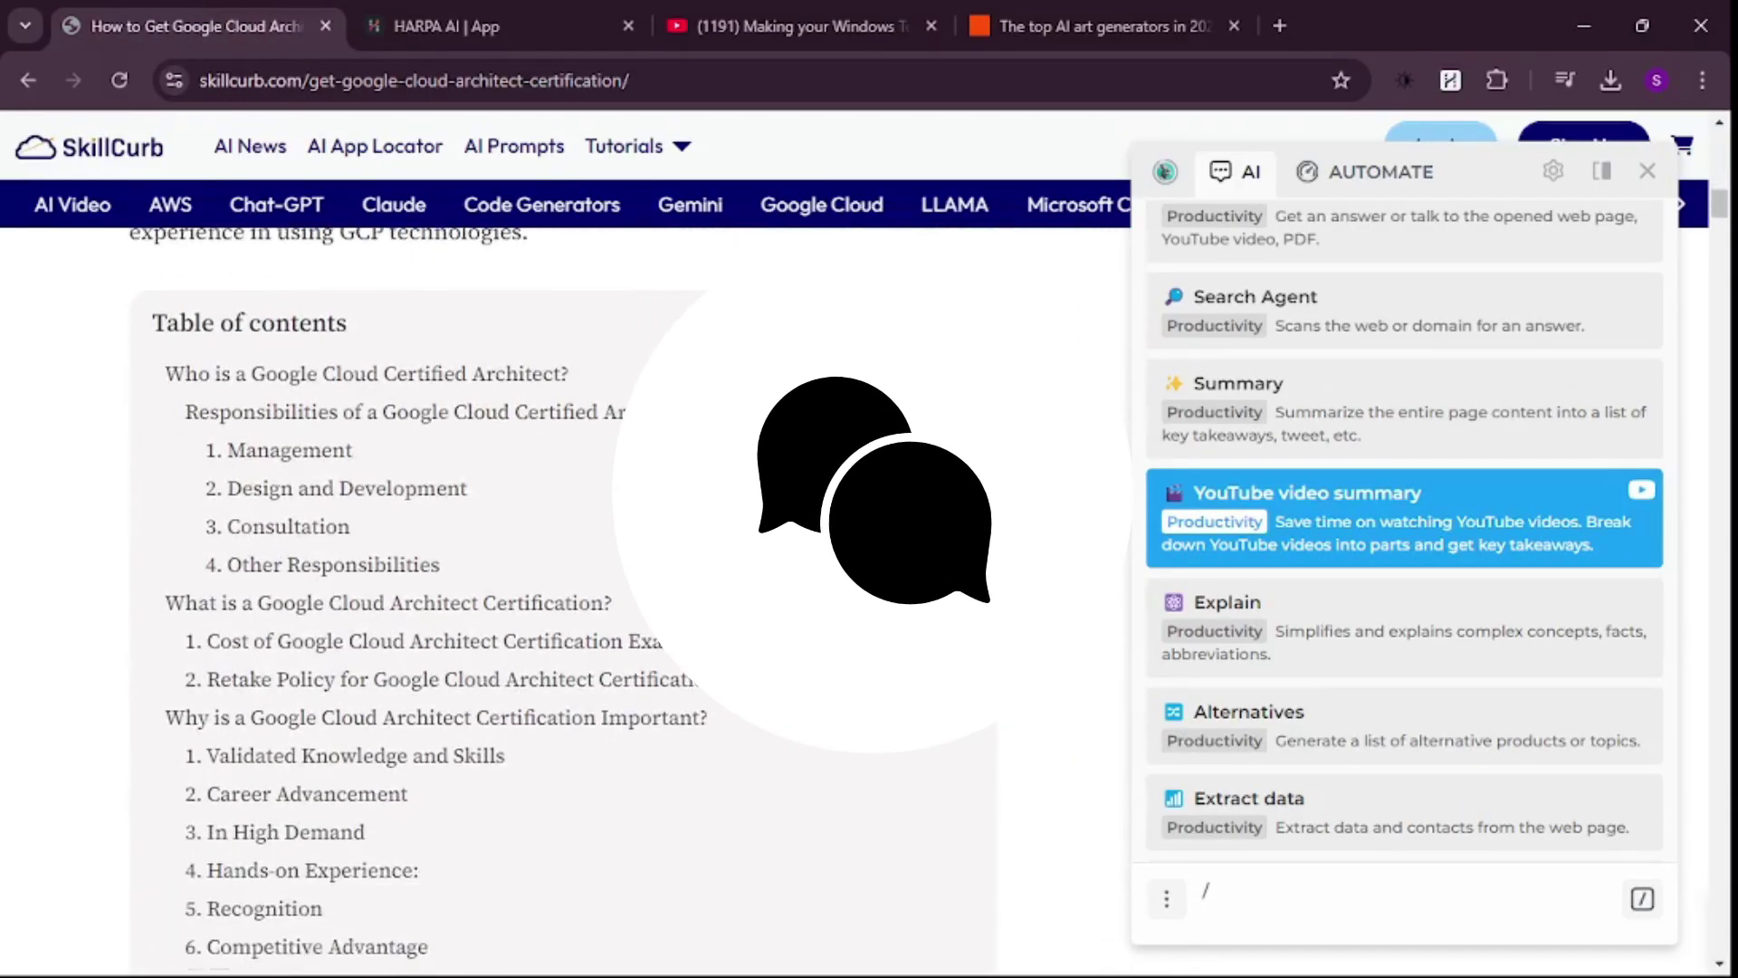
scroll(644, 408, "down", 15)
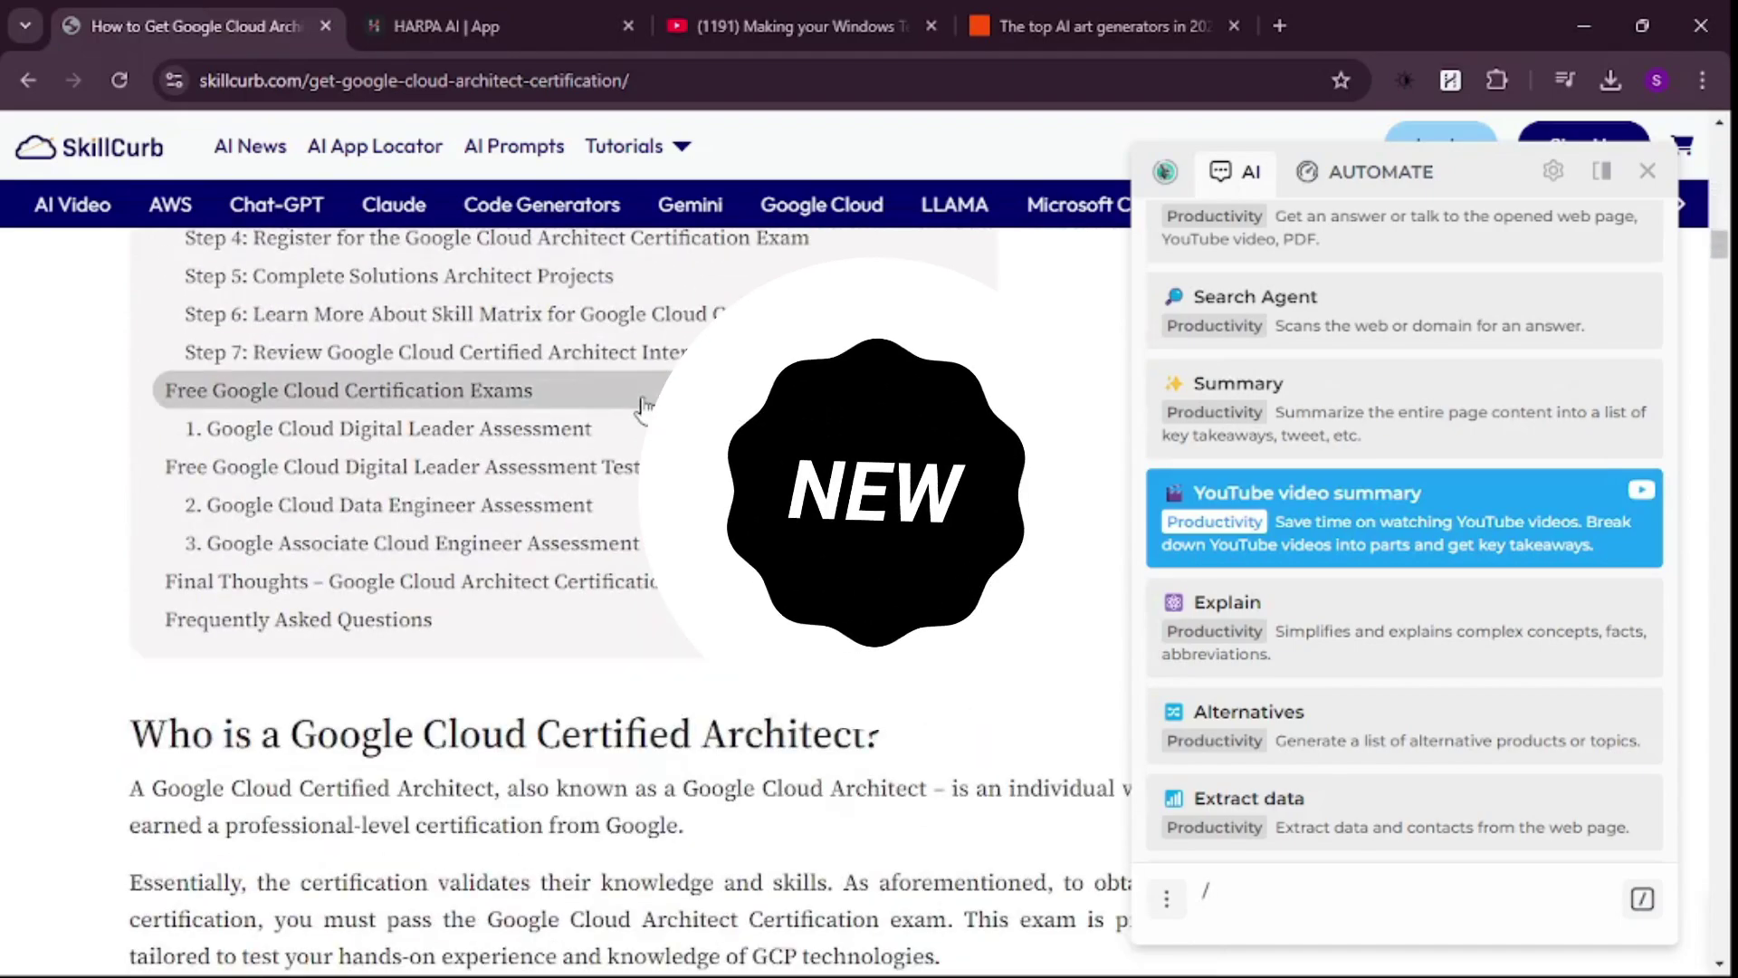
scroll(645, 408, "down", 12)
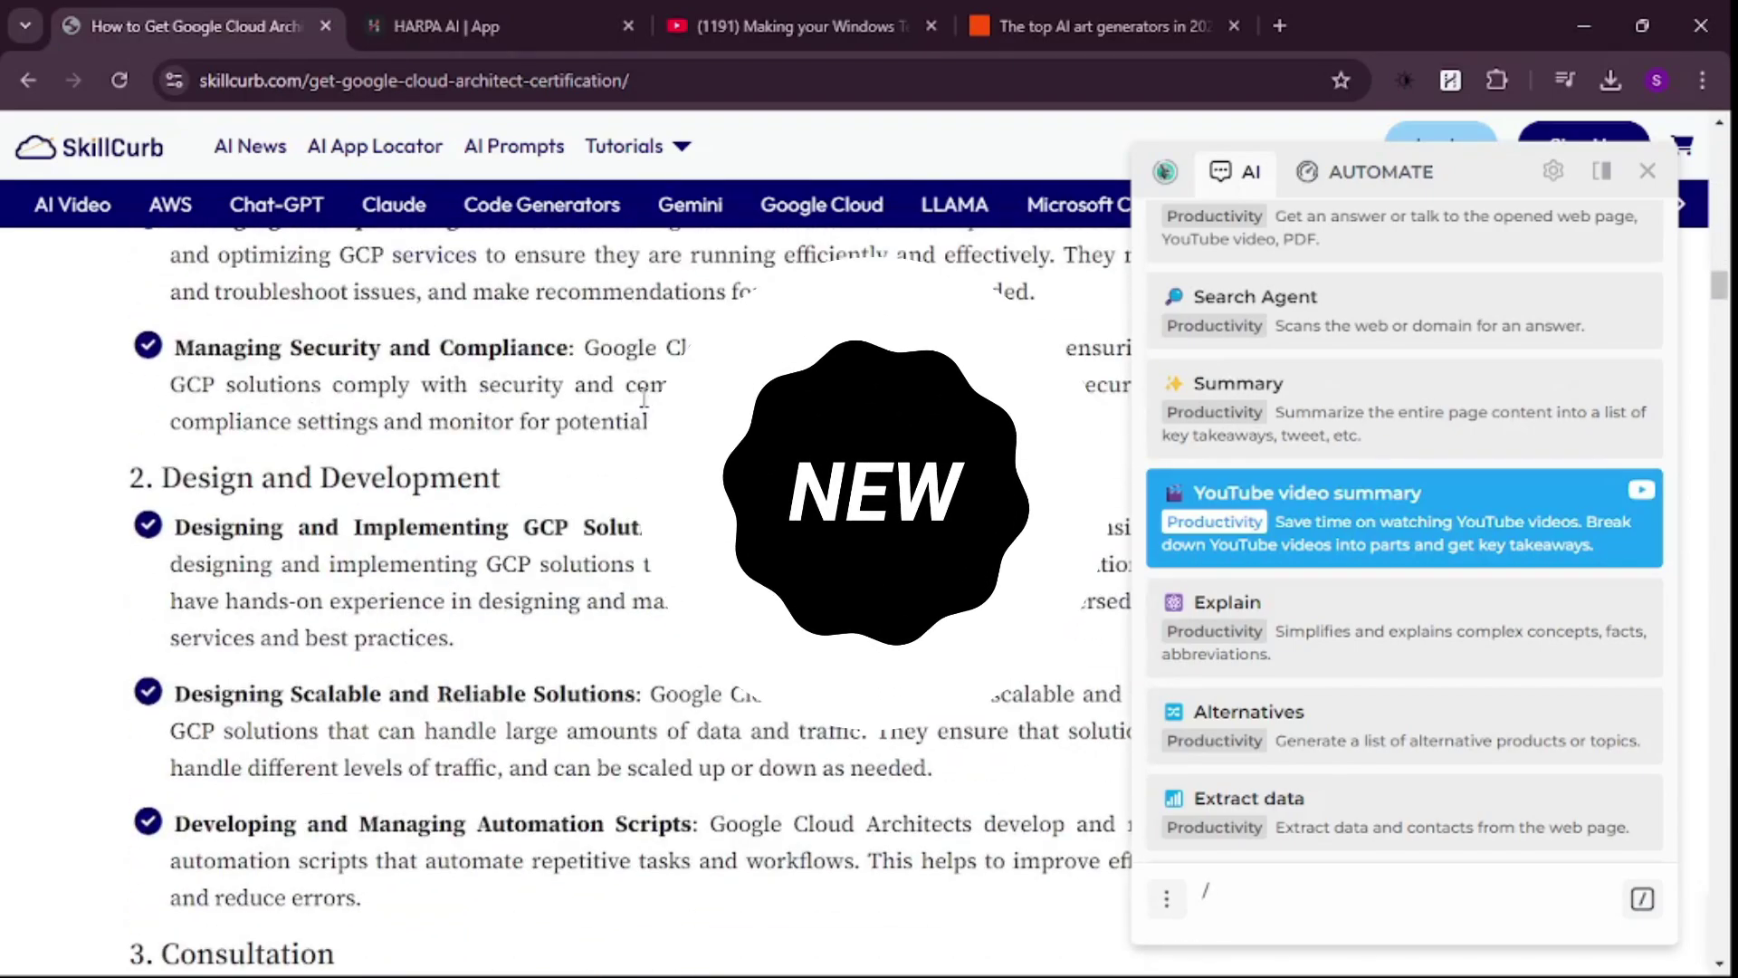
scroll(644, 401, "down", 4)
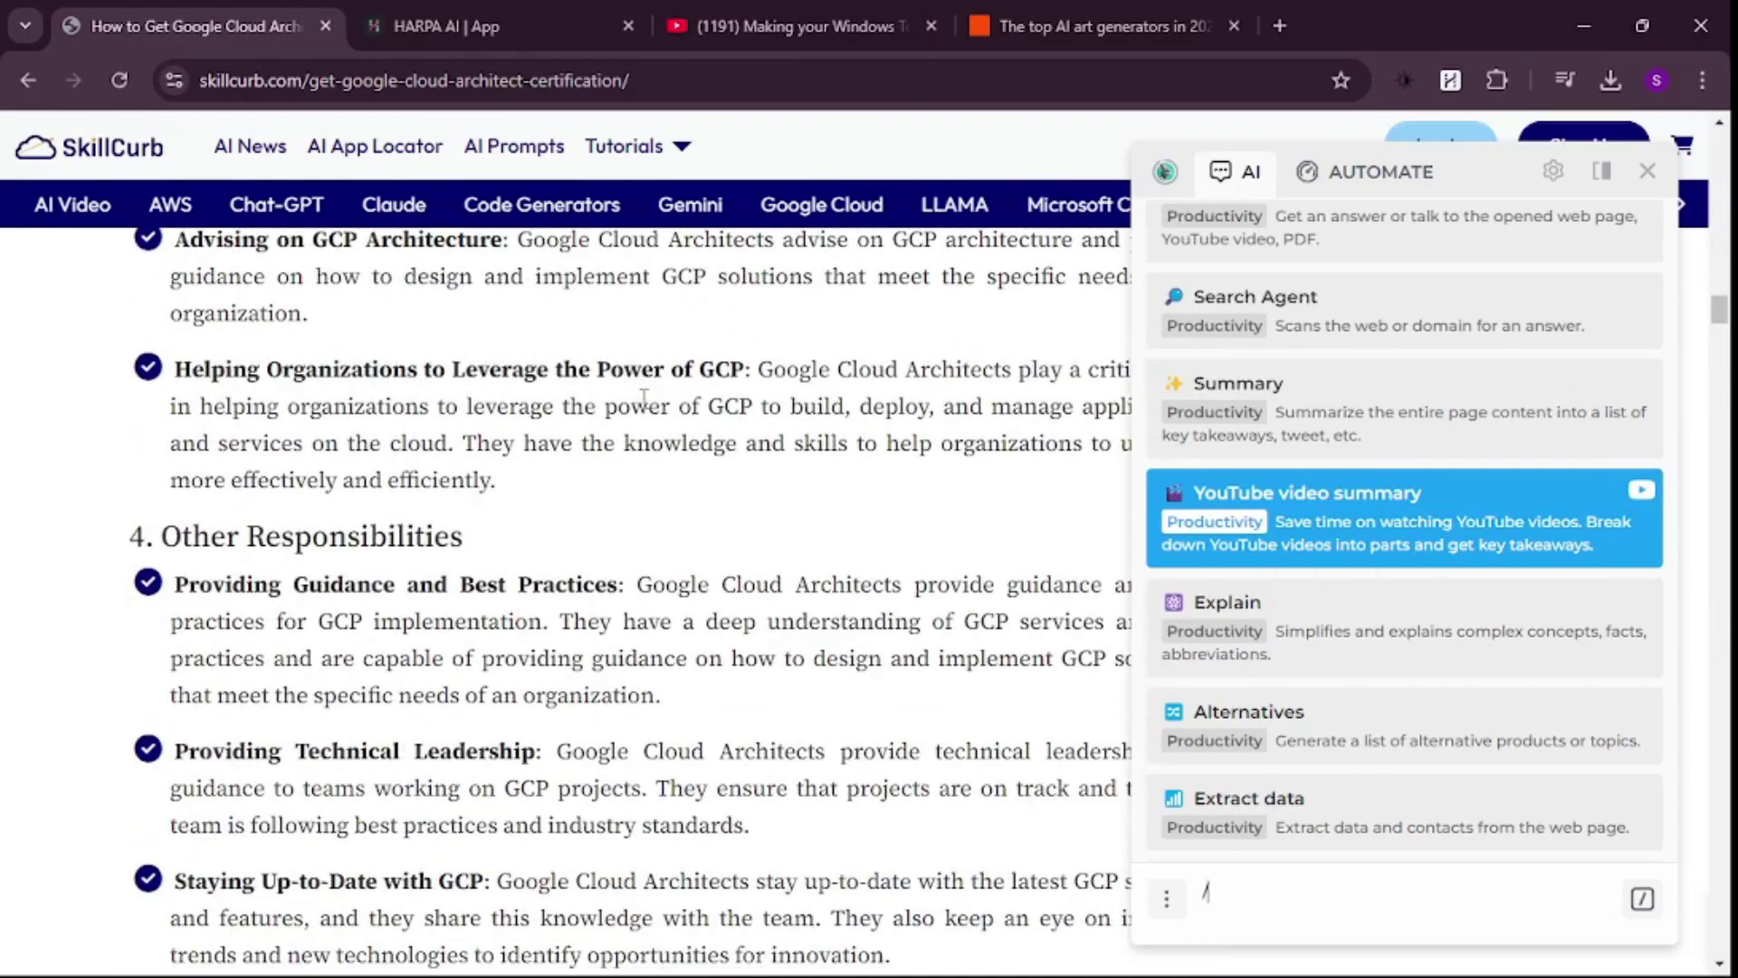